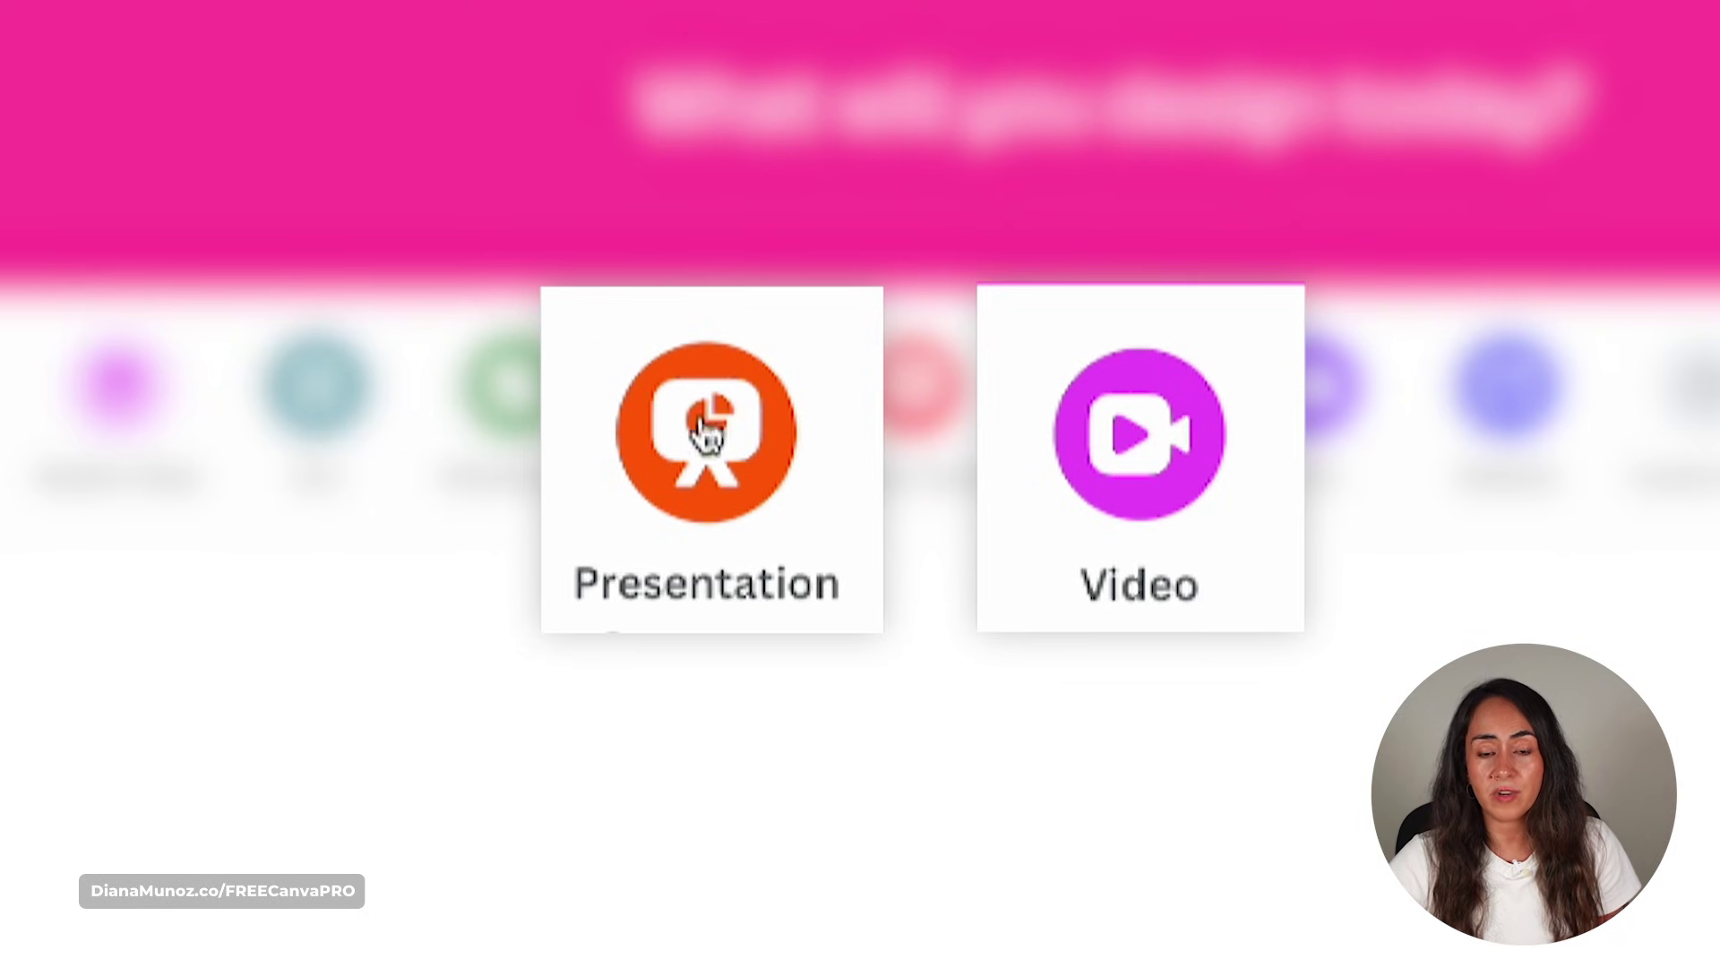
- Create a blank presentation and set the page background colour to #0f7070
{"action": "left_click", "coordinate": [701, 462]}
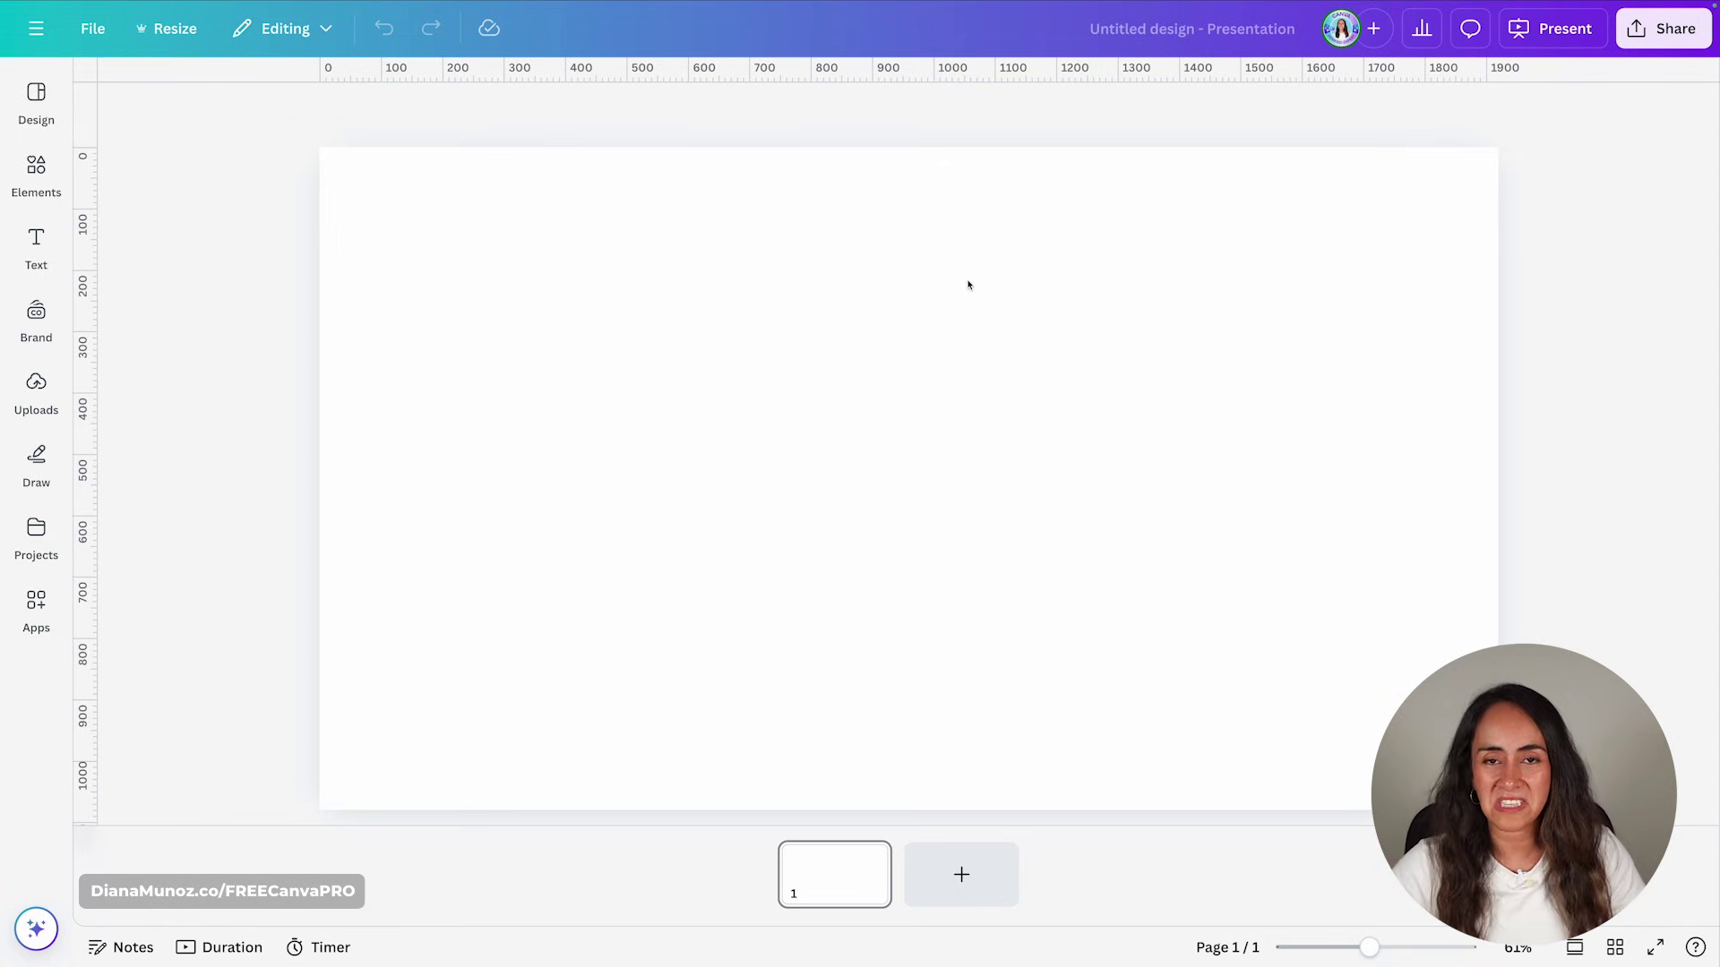
{"action": "left_click", "coordinate": [403, 274]}
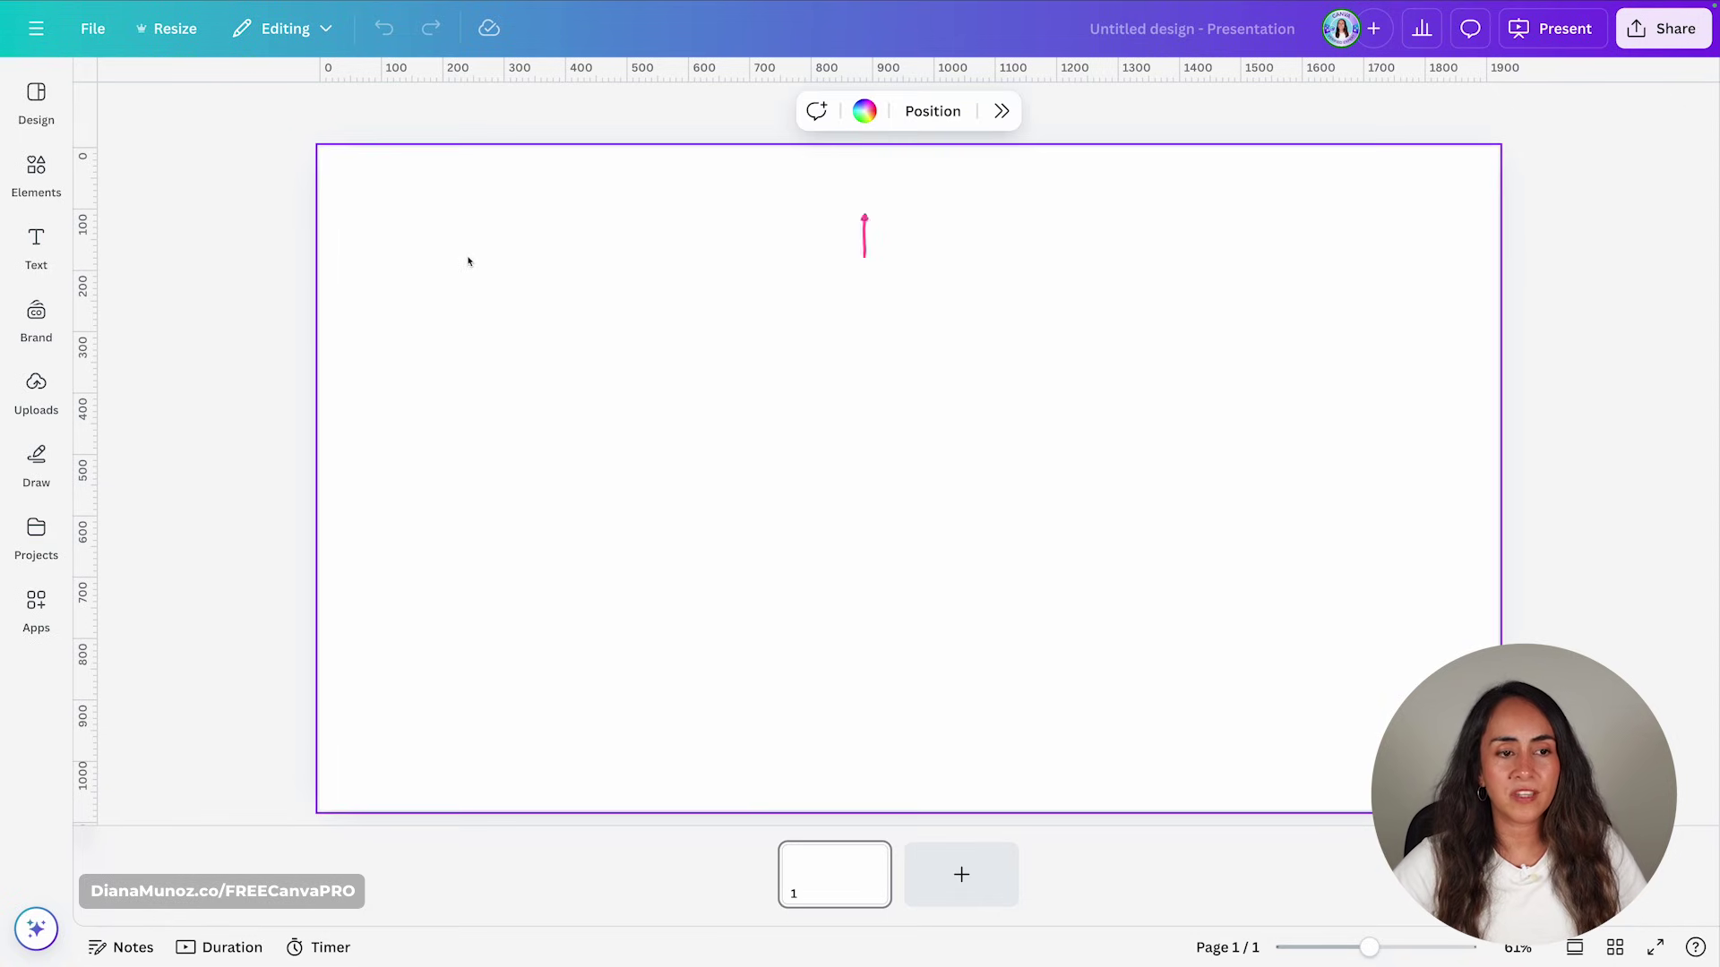
{"action": "left_click", "coordinate": [865, 113]}
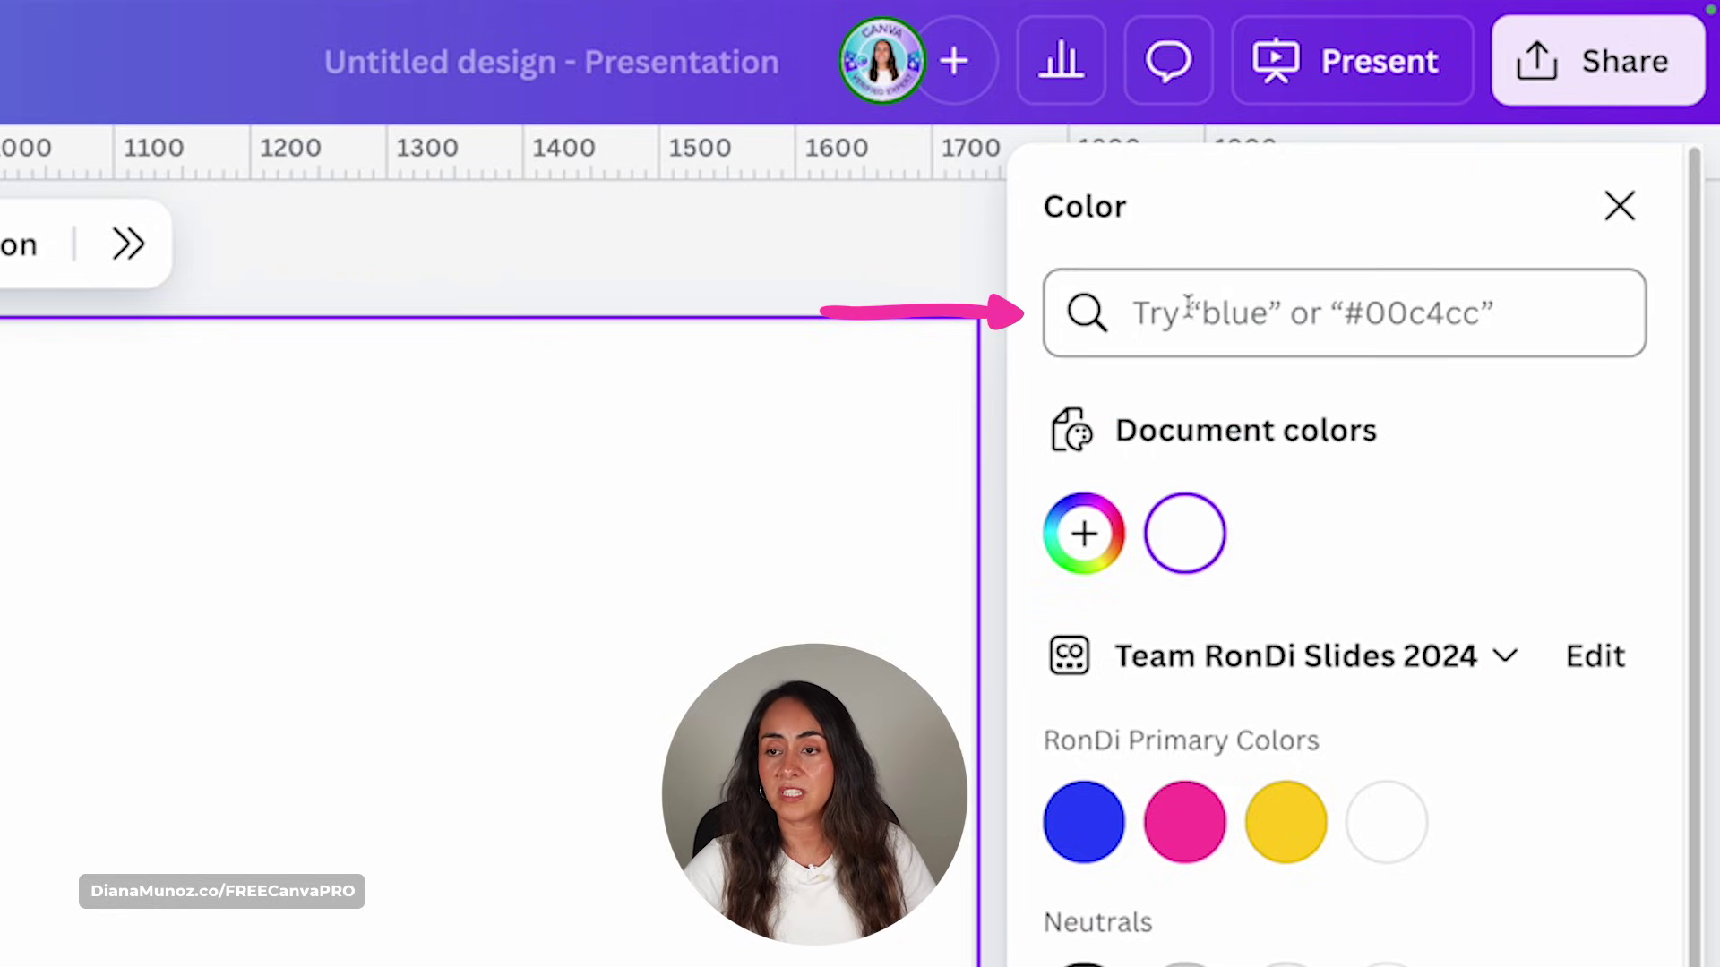
{"action": "left_click", "coordinate": [1273, 309]}
{"action": "type", "text": "#0f7070"}
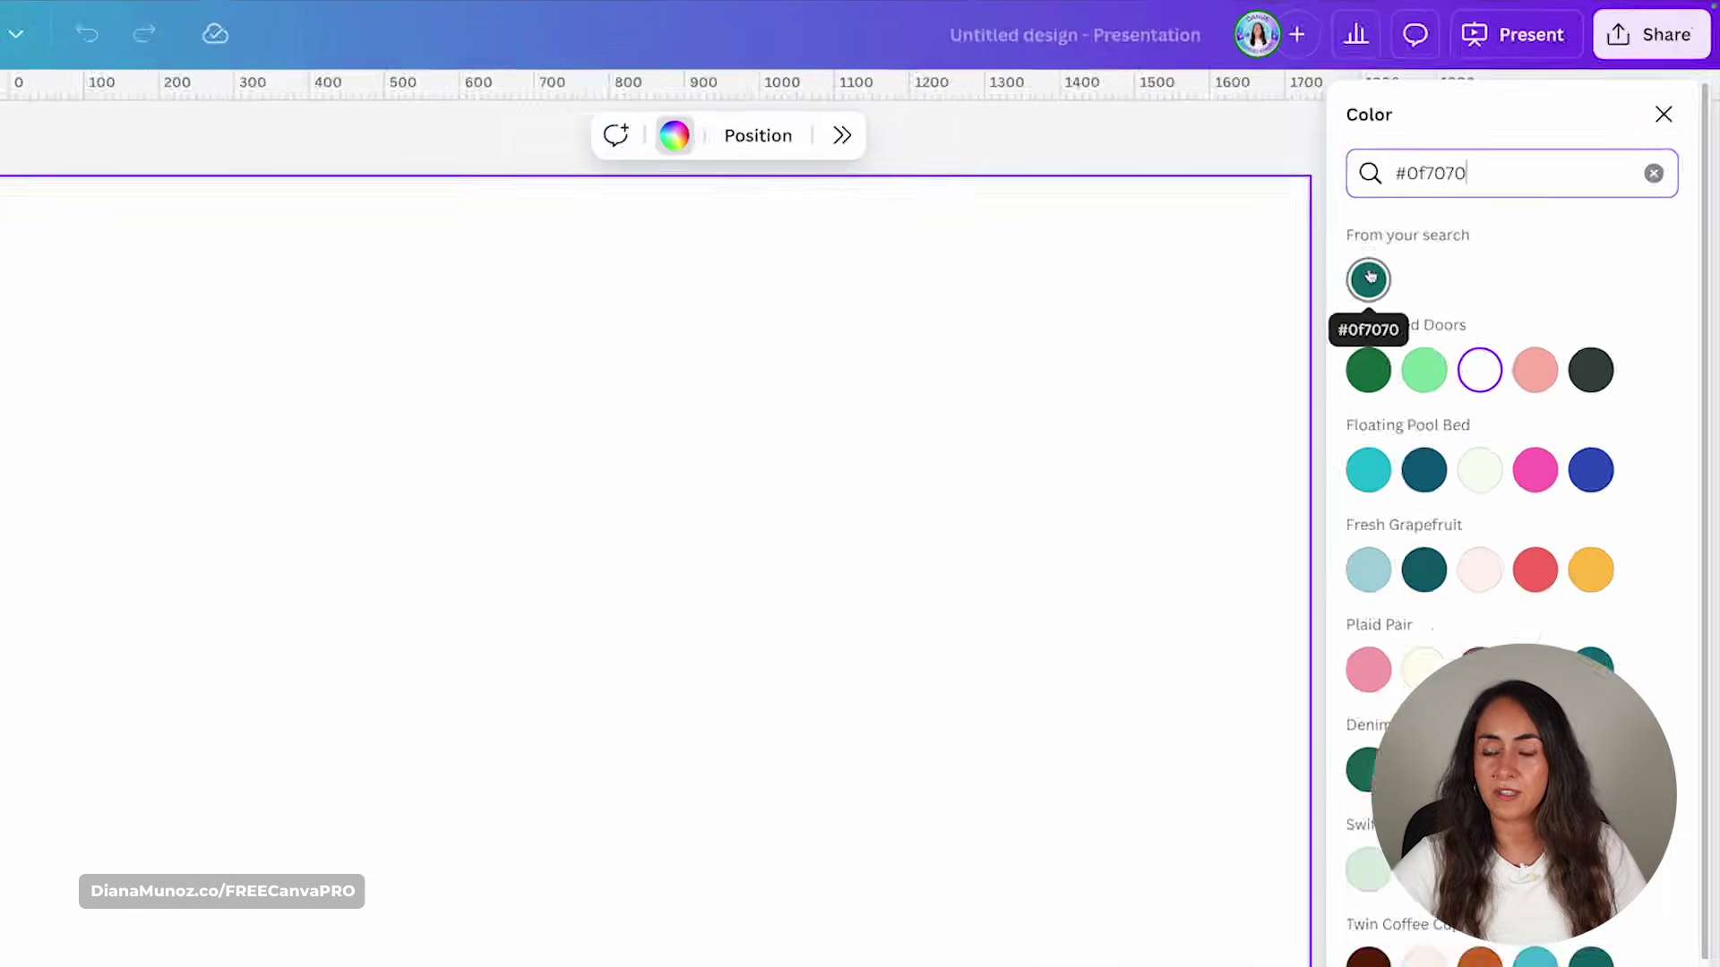
{"action": "left_click", "coordinate": [1084, 507]}
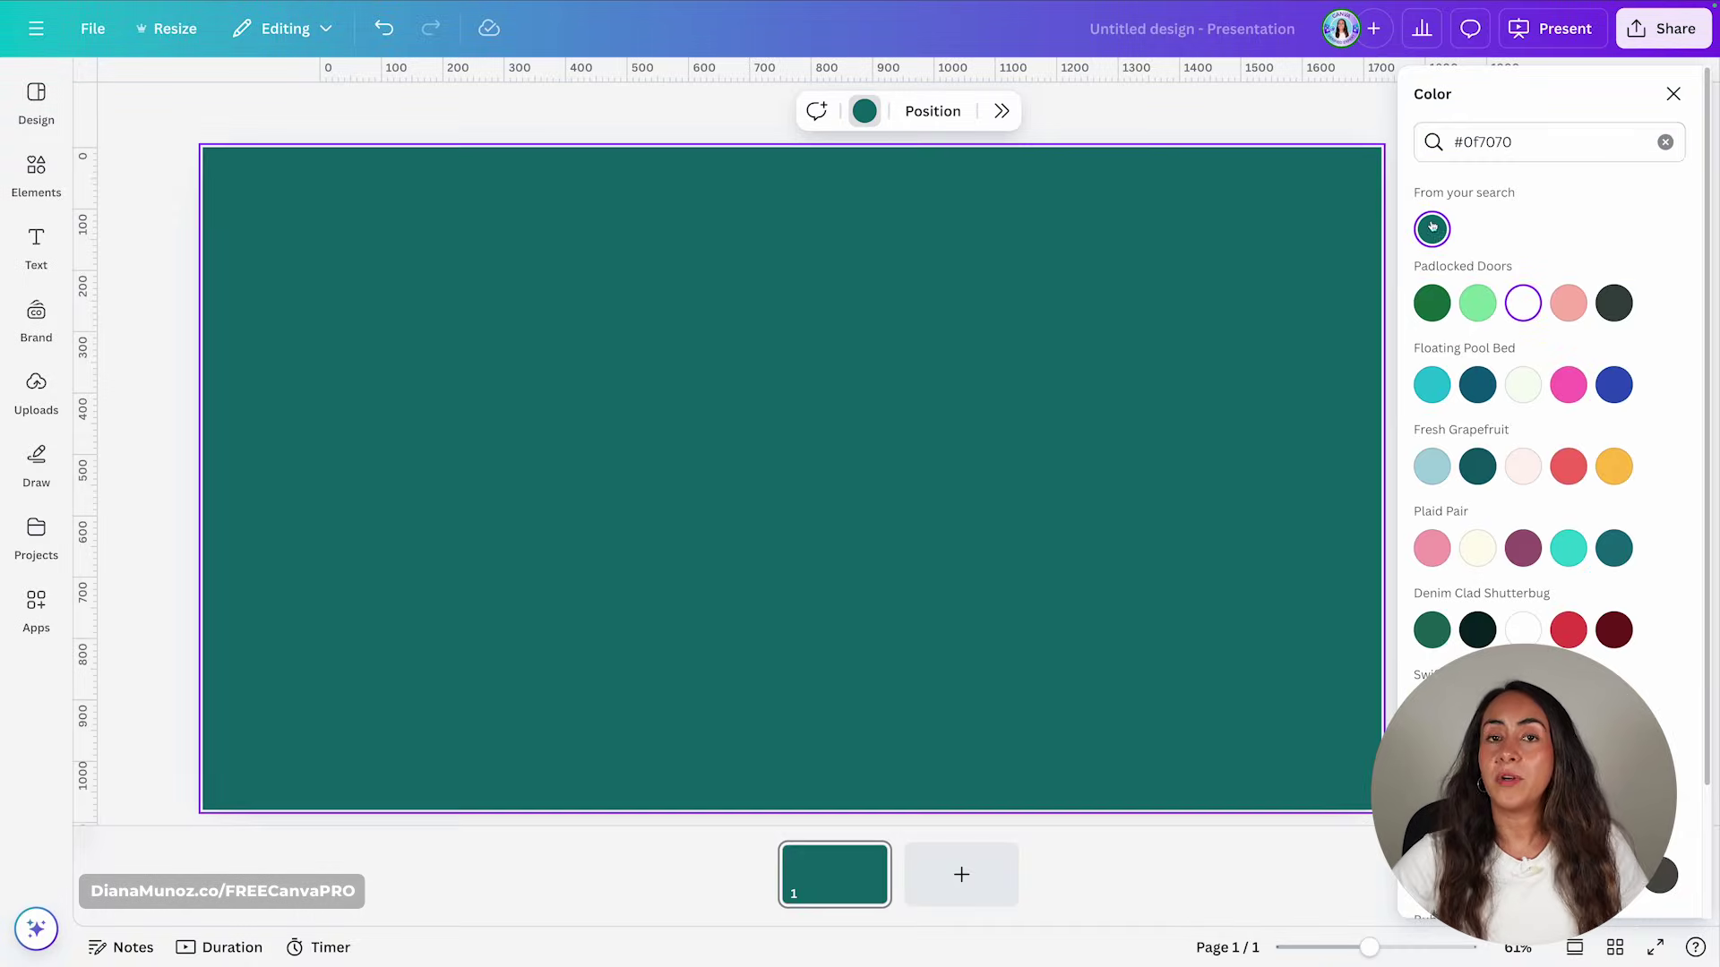
{"action": "left_click", "coordinate": [1665, 141]}
{"action": "left_click", "coordinate": [1673, 93]}
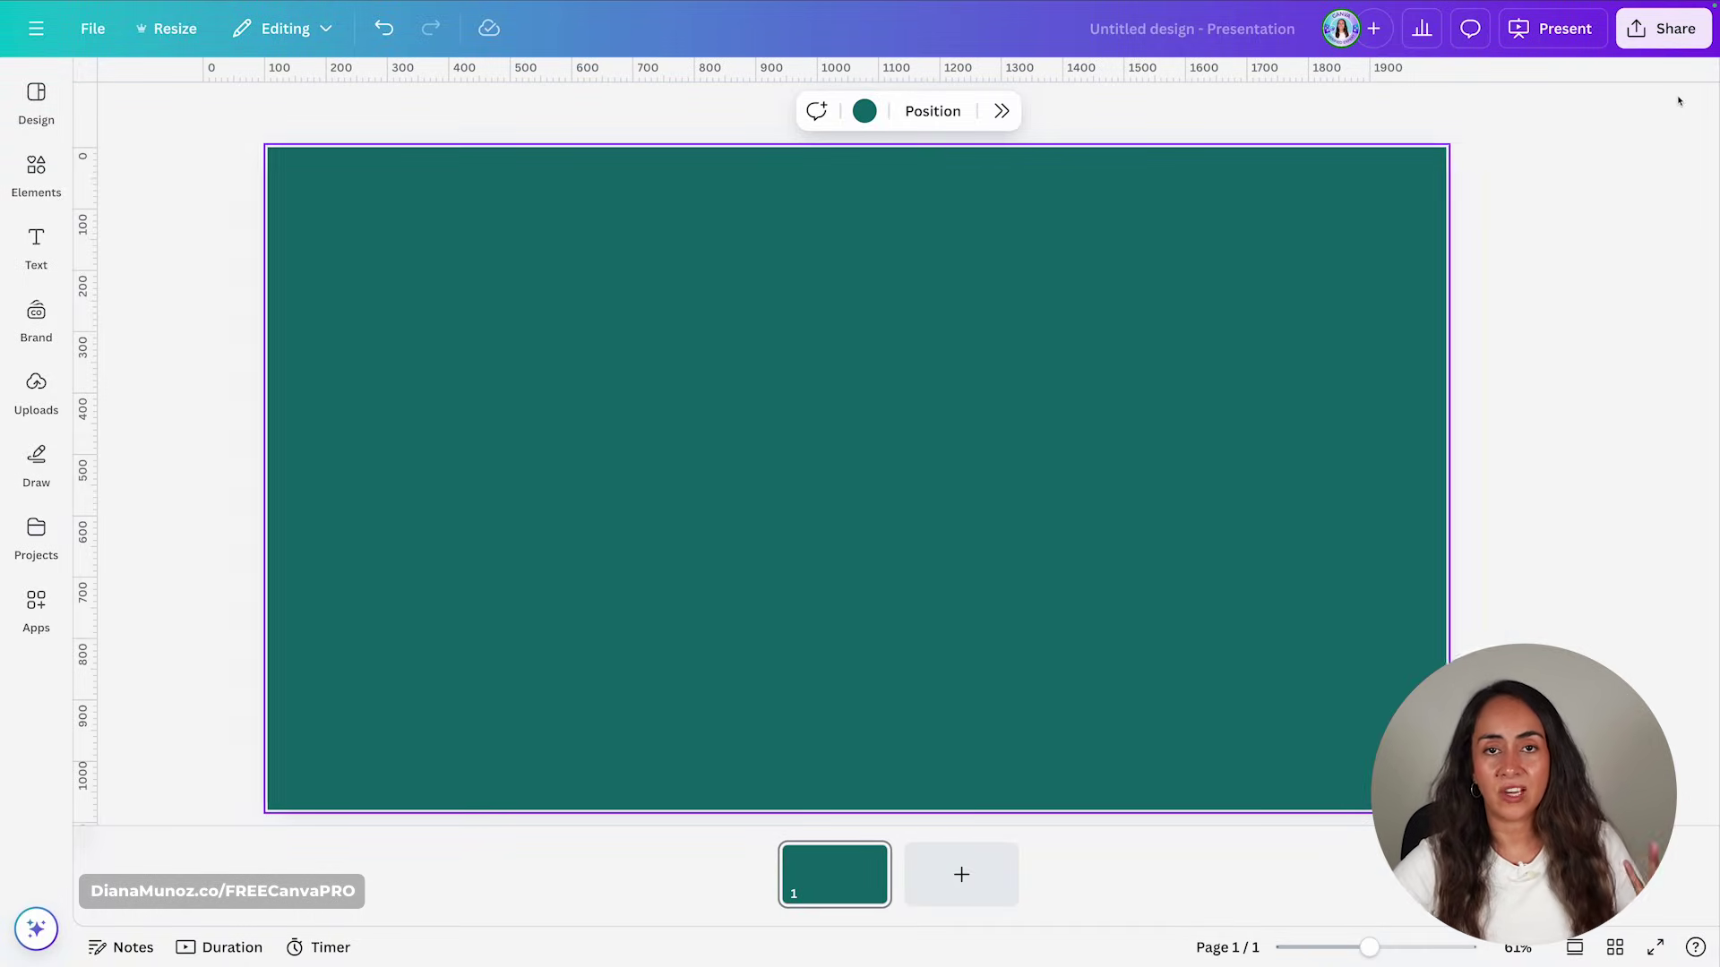
{"action": "left_click", "coordinate": [1644, 172]}
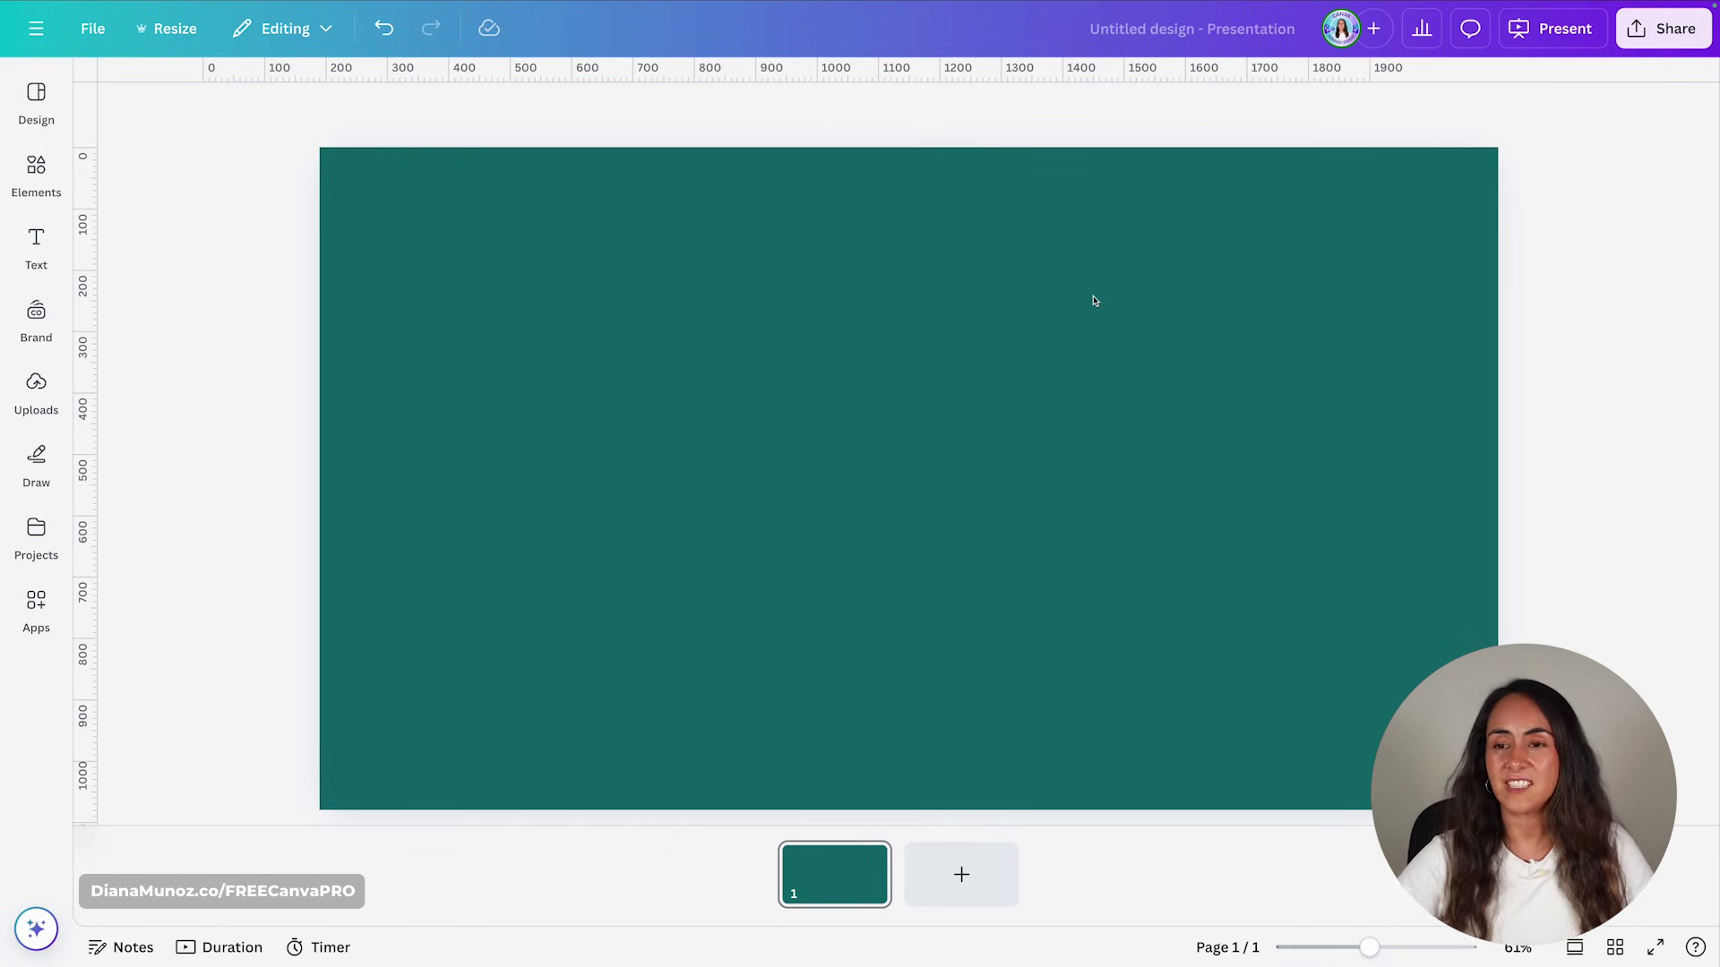
- Add a text box in the lower-left area of the page reading "THE ENTREPRENEUR ROADMAP", with "ROADMAP" on its own line
{"action": "key", "text": "t"}
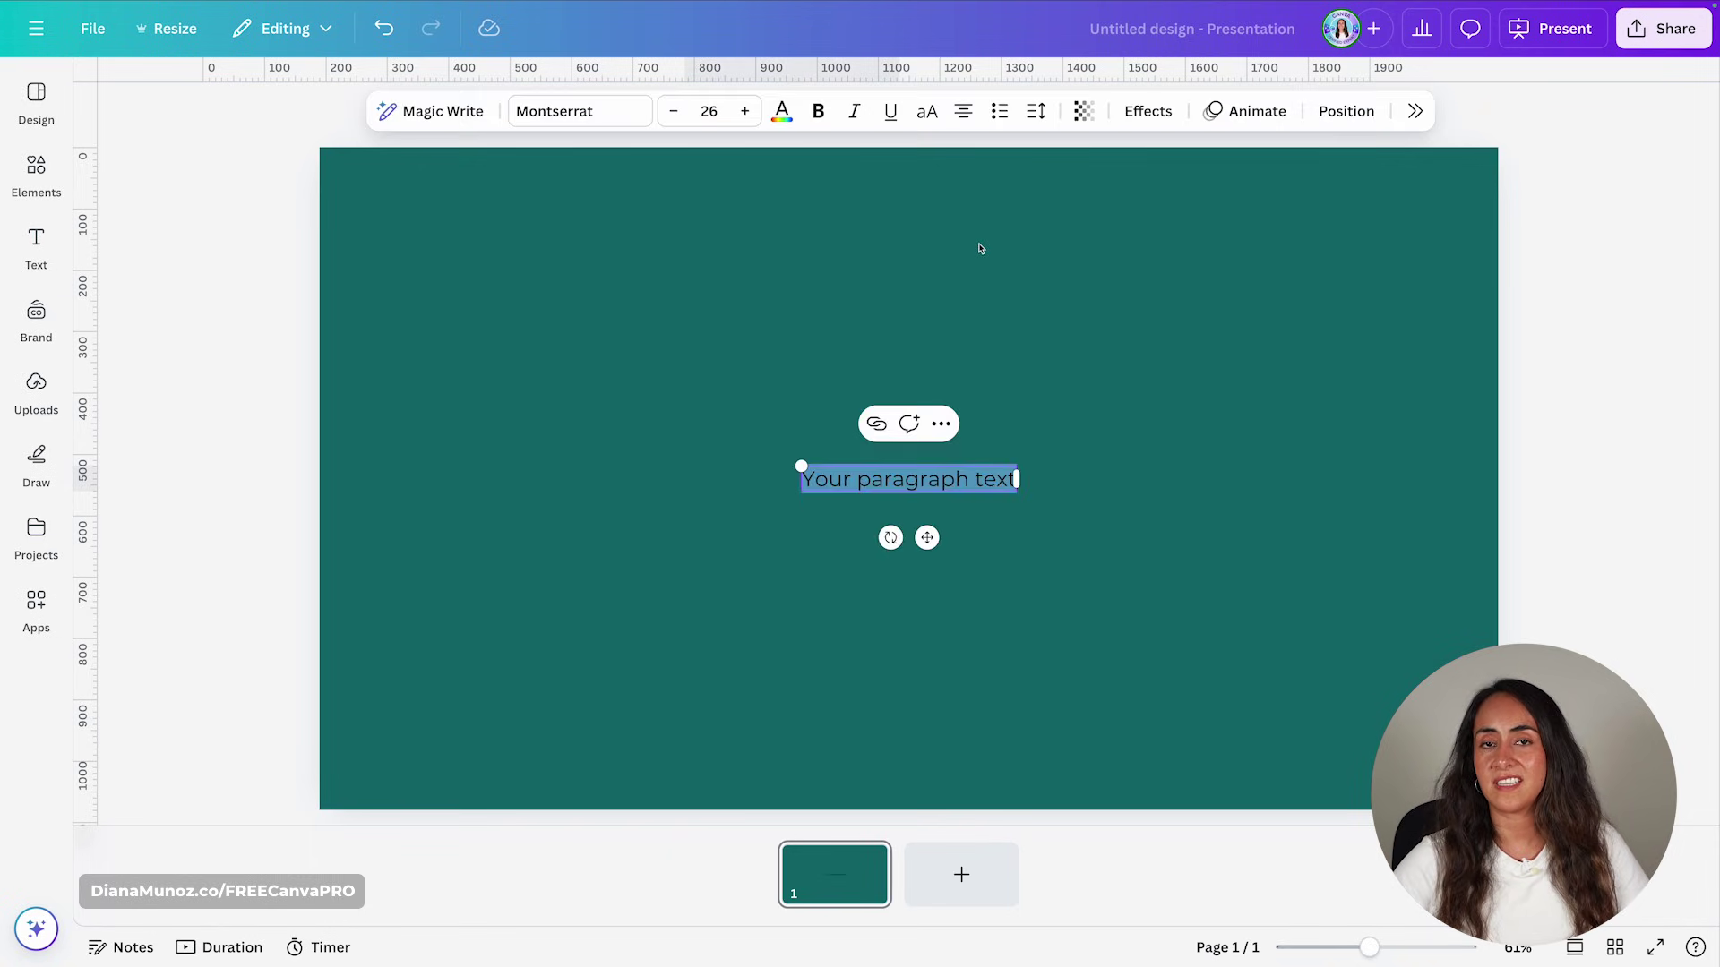
{"action": "left_click_drag", "start_coordinate": [928, 539], "coordinate": [553, 674]}
{"action": "type", "text": "THE ENT"}
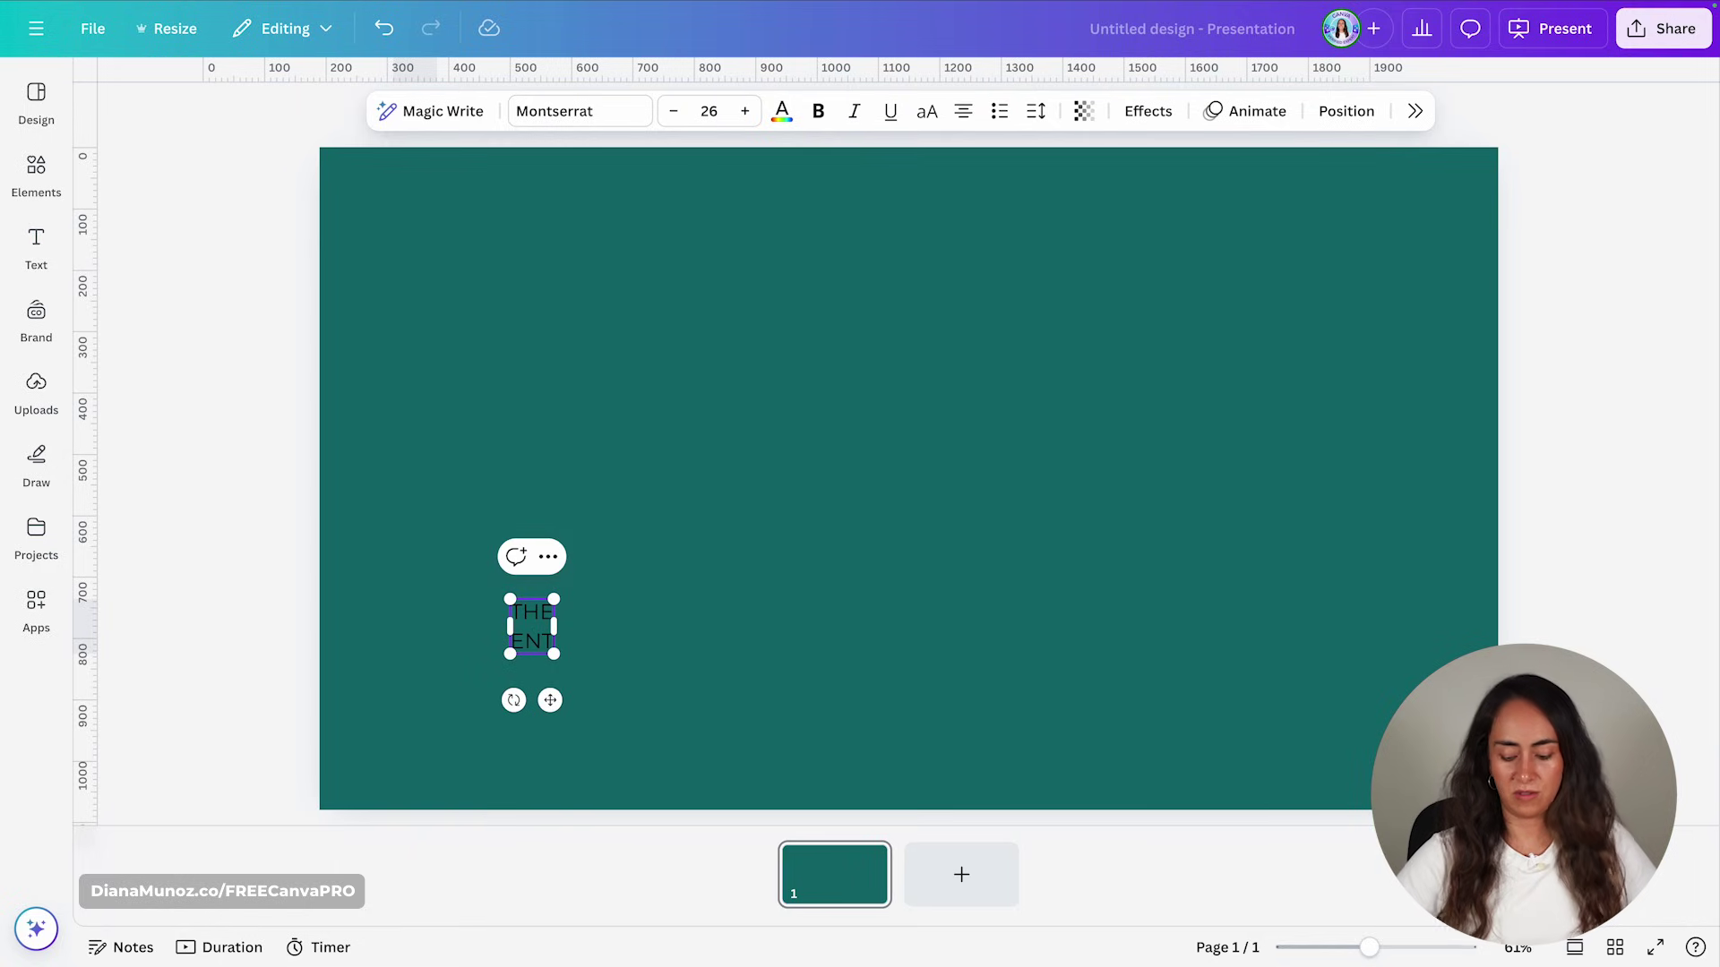
{"action": "type", "text": "REPRENEUR"}
{"action": "key", "text": "Return"}
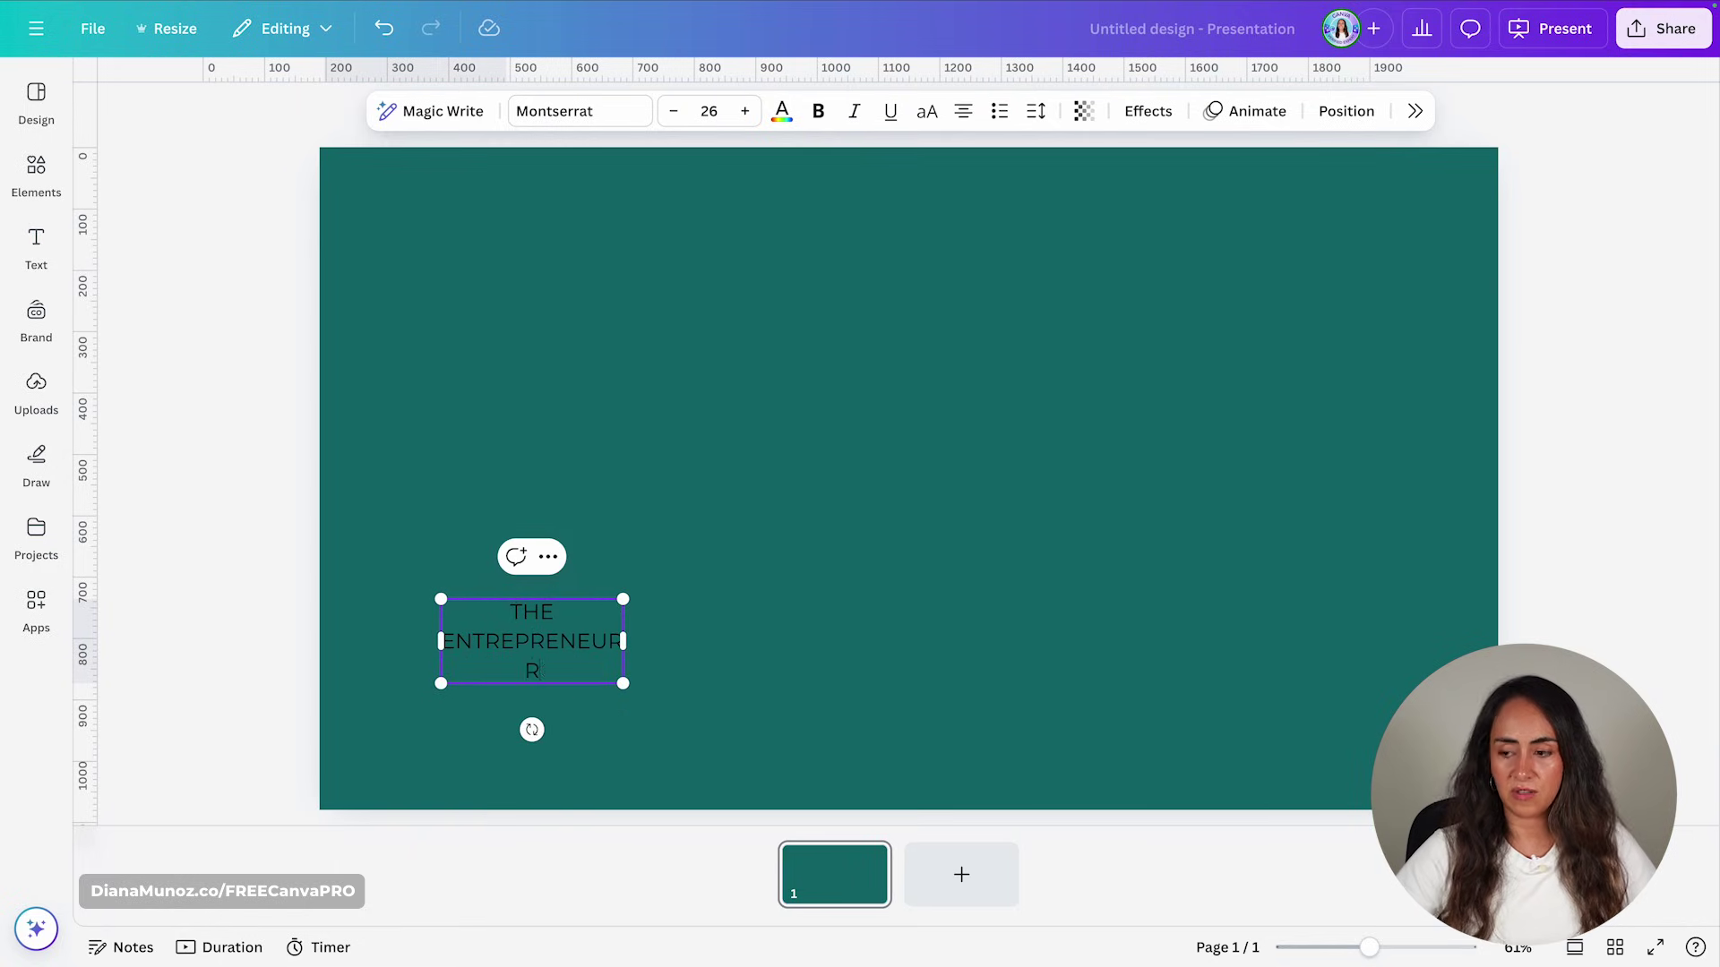
{"action": "type", "text": "ROADMAP"}
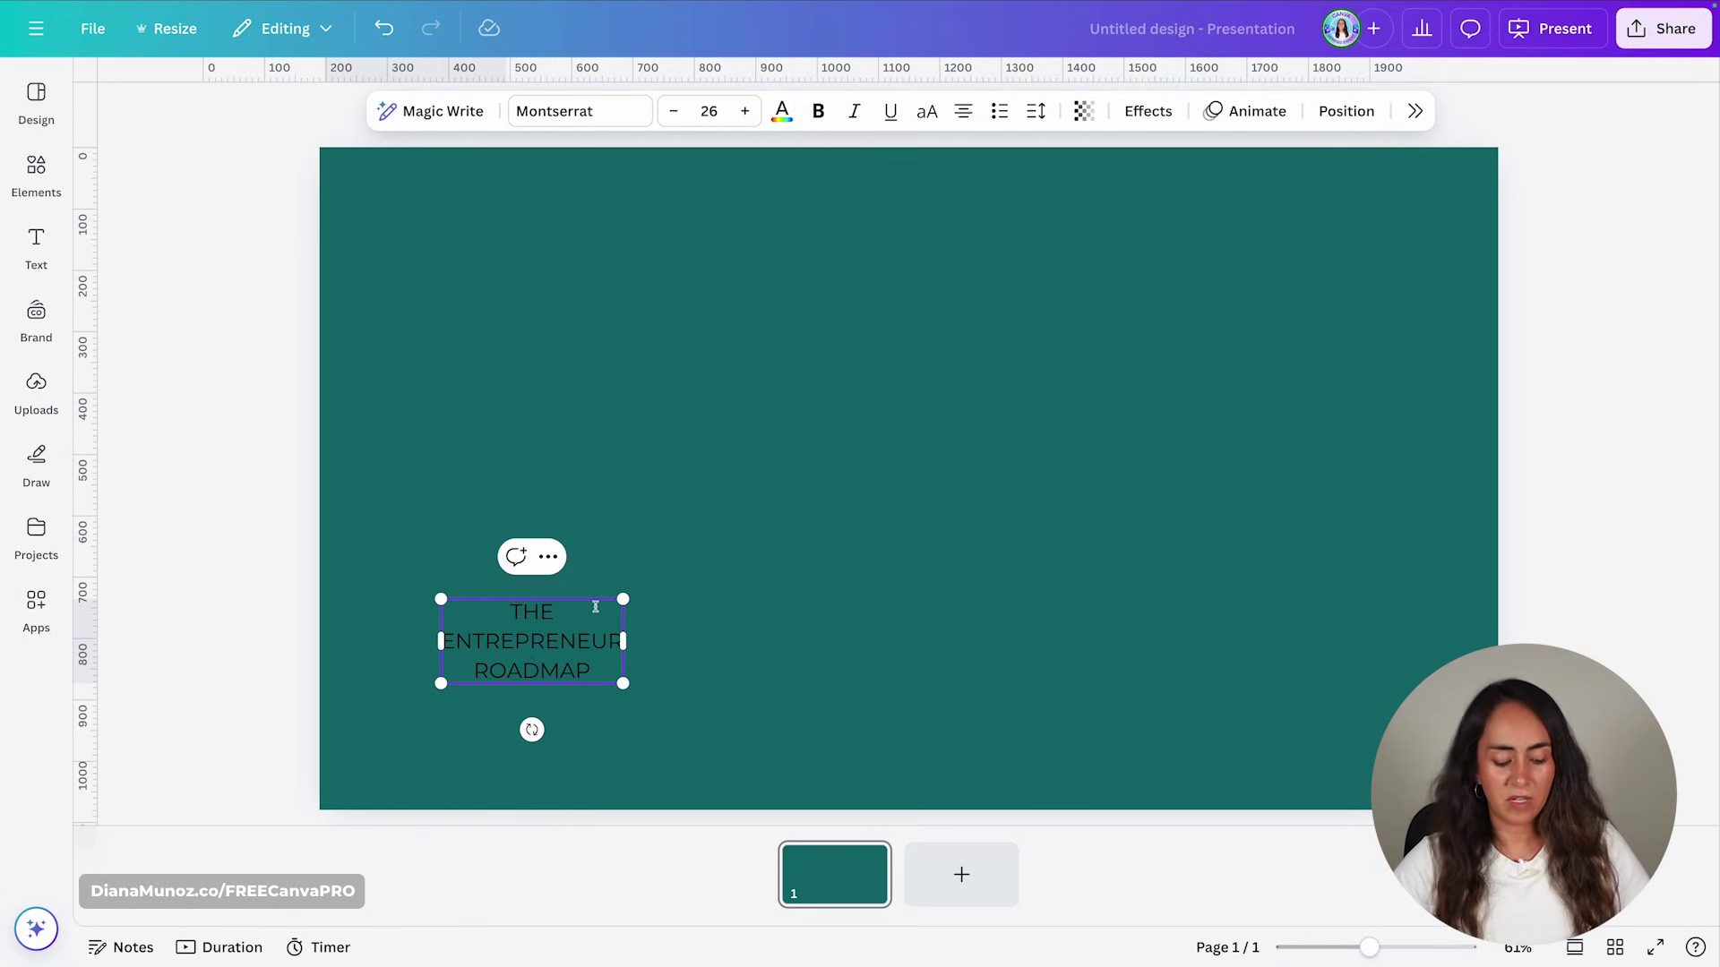
- Left-align the whole title text and set its font to League Spartan
{"action": "key", "text": "ctrl+a"}
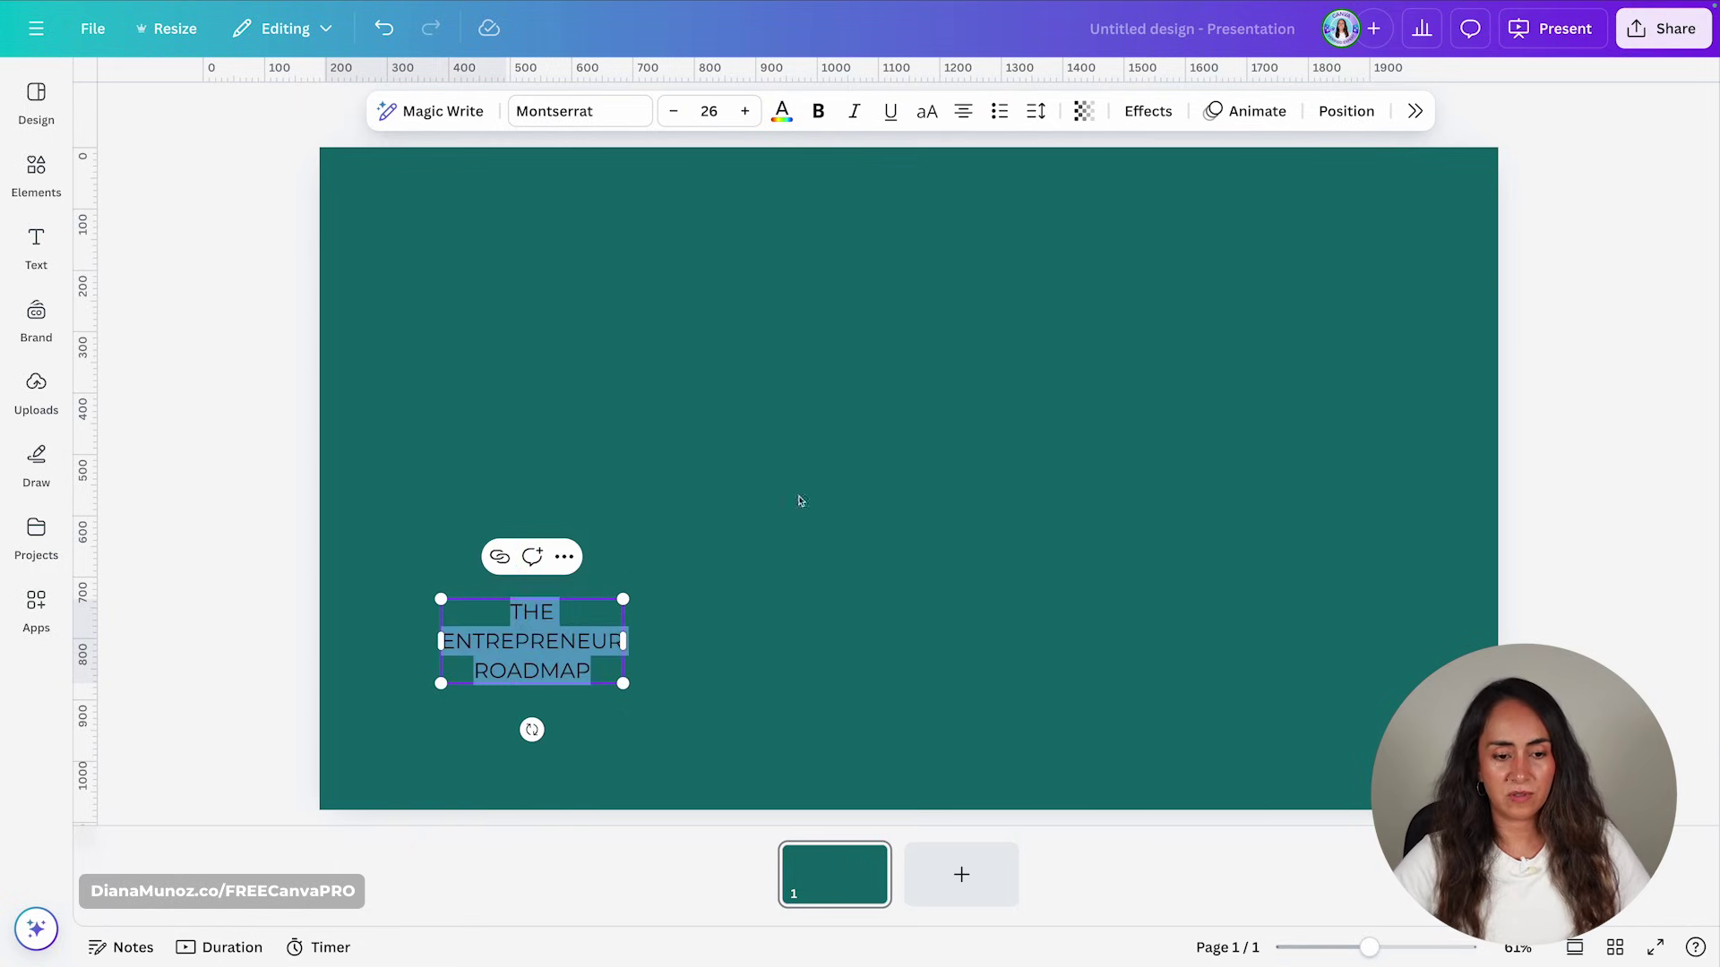
{"action": "left_click", "coordinate": [963, 111]}
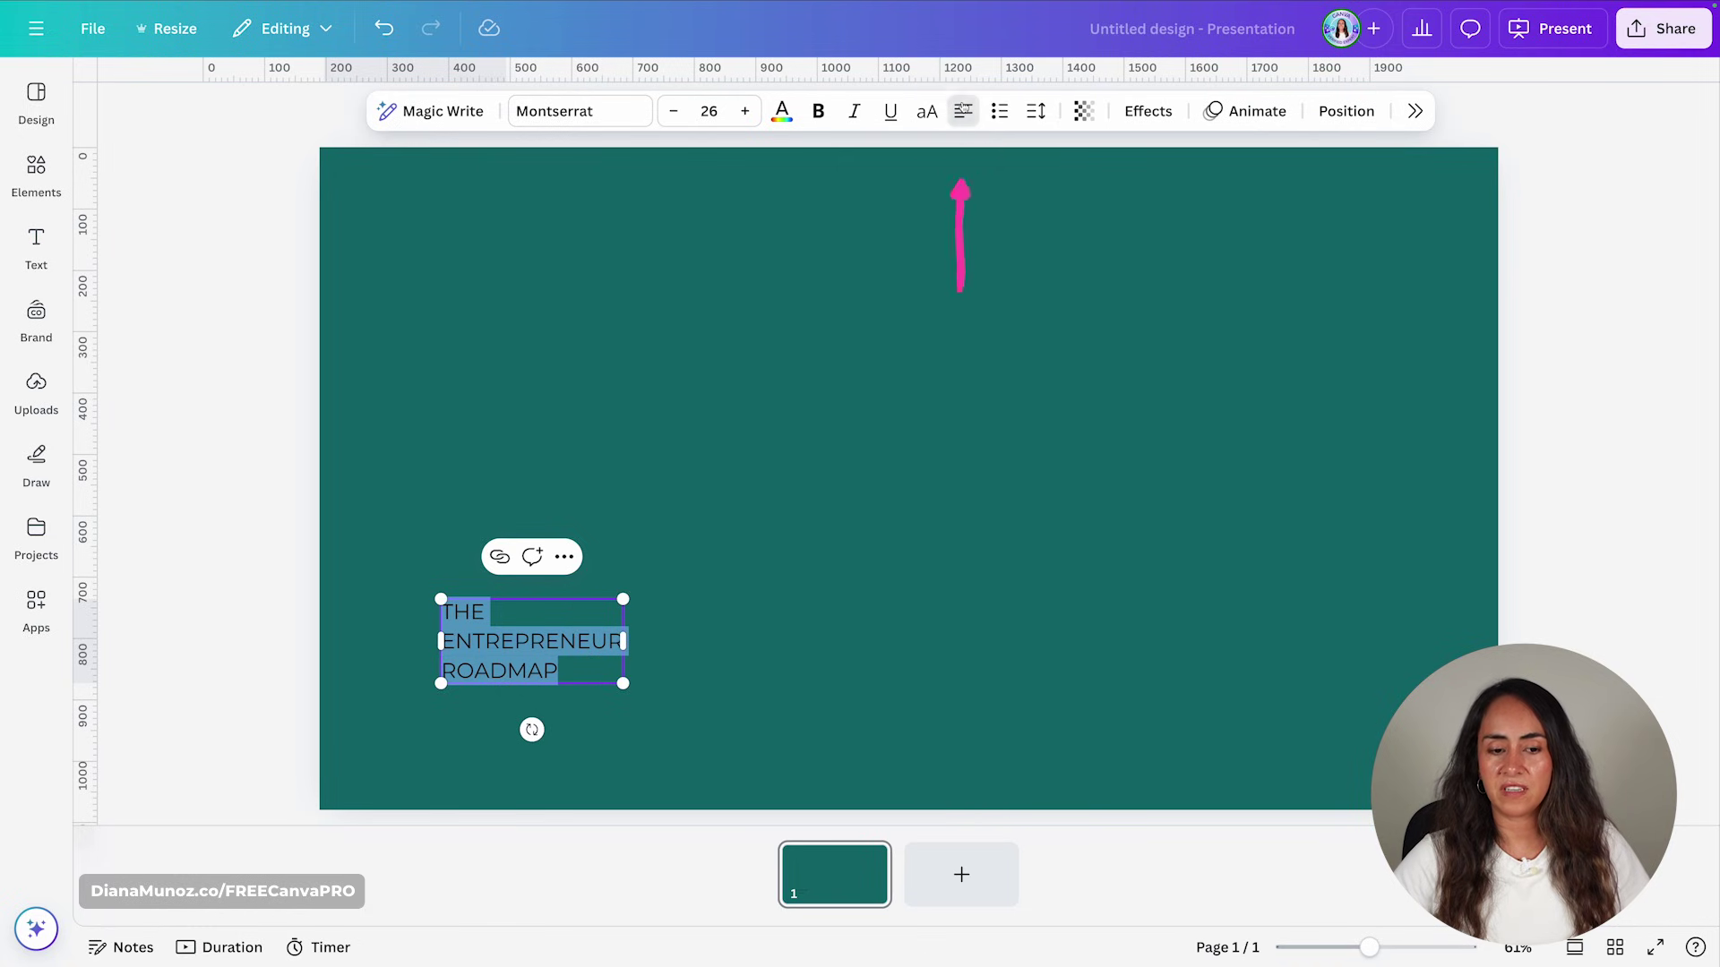
{"action": "left_click", "coordinate": [611, 113]}
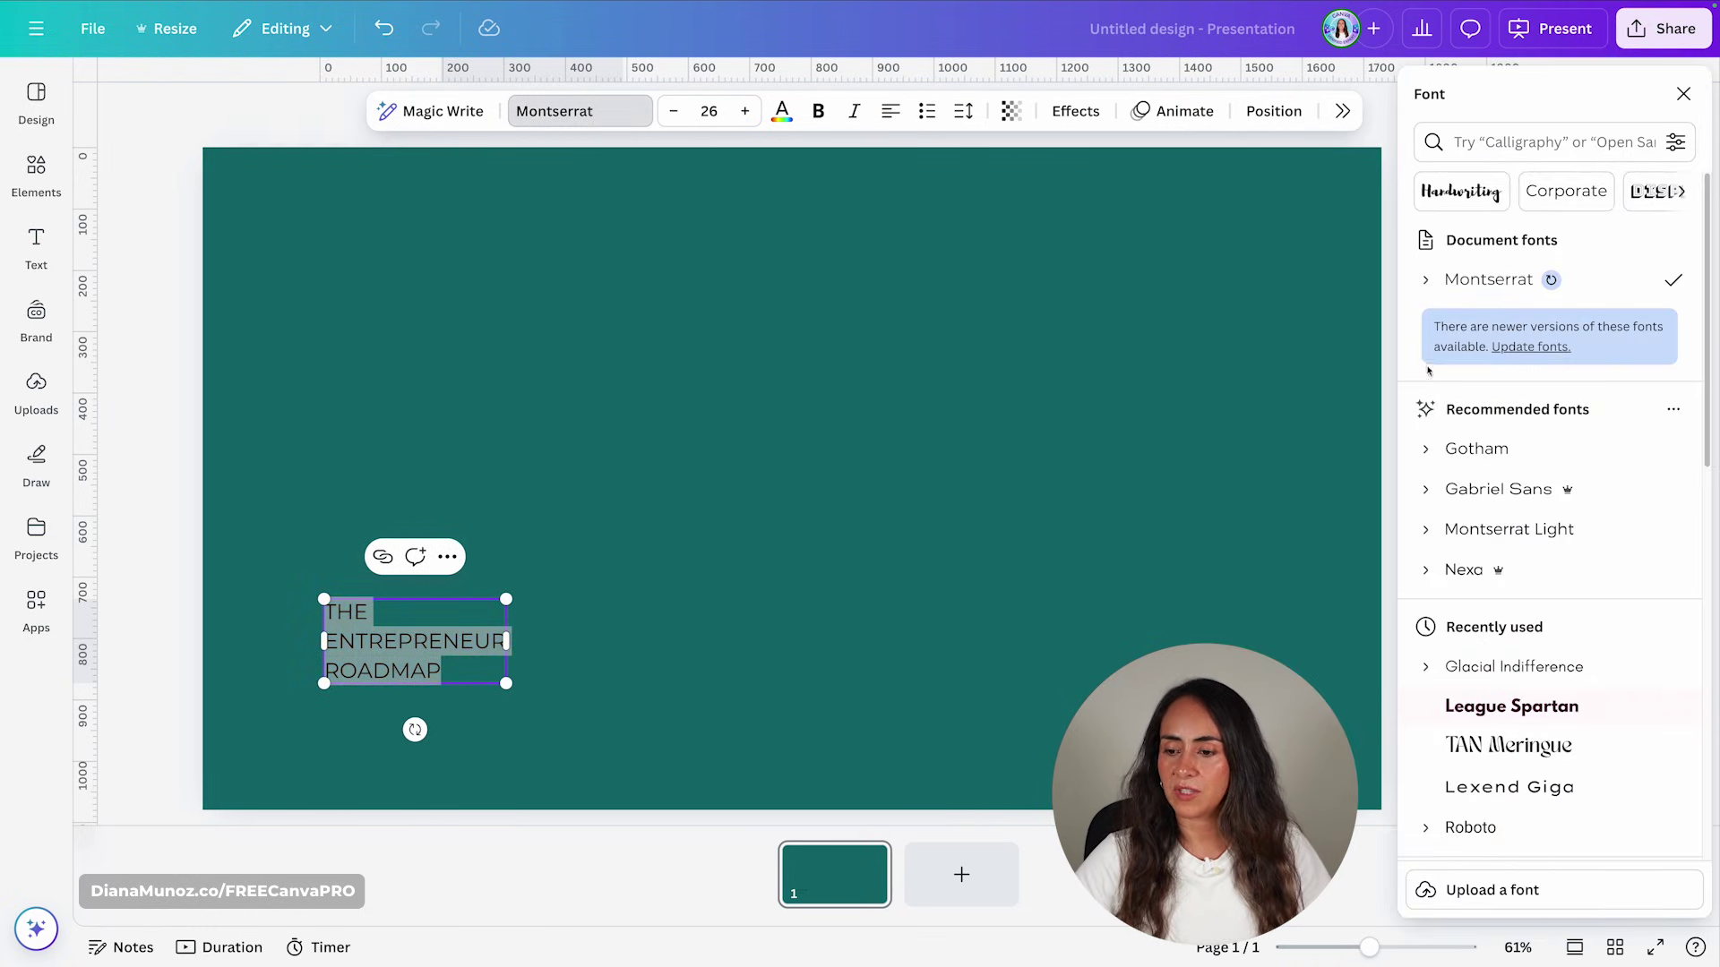
{"action": "left_click", "coordinate": [1490, 709]}
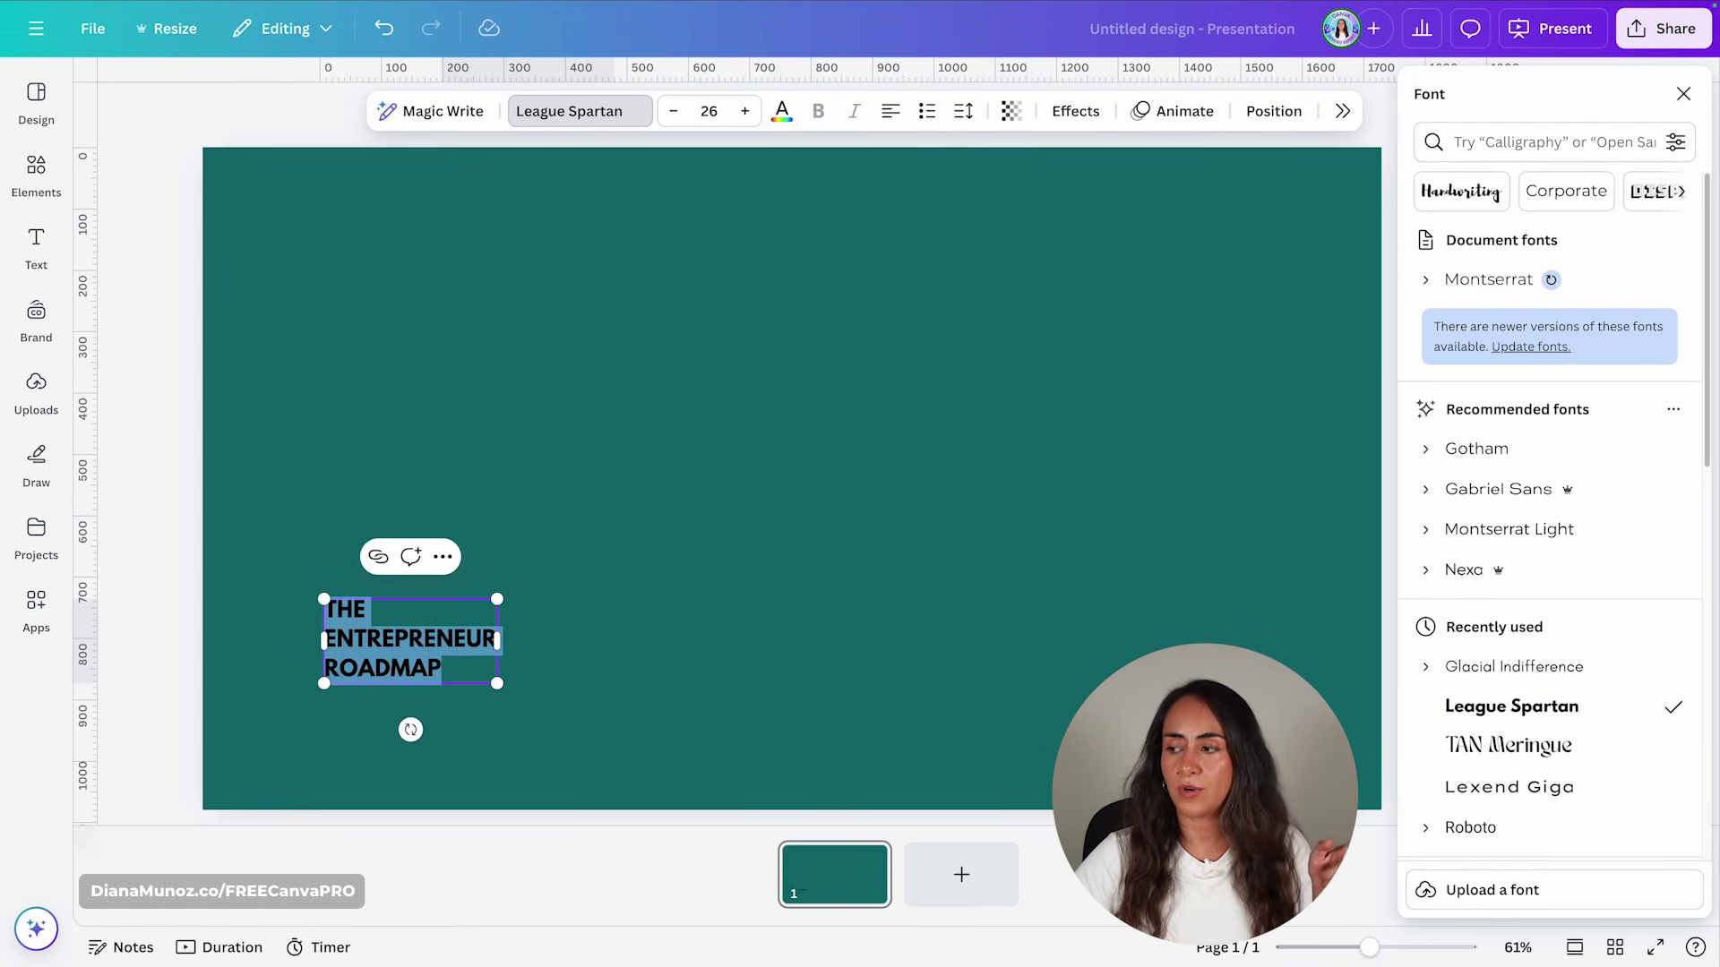
{"action": "key", "text": "Escape"}
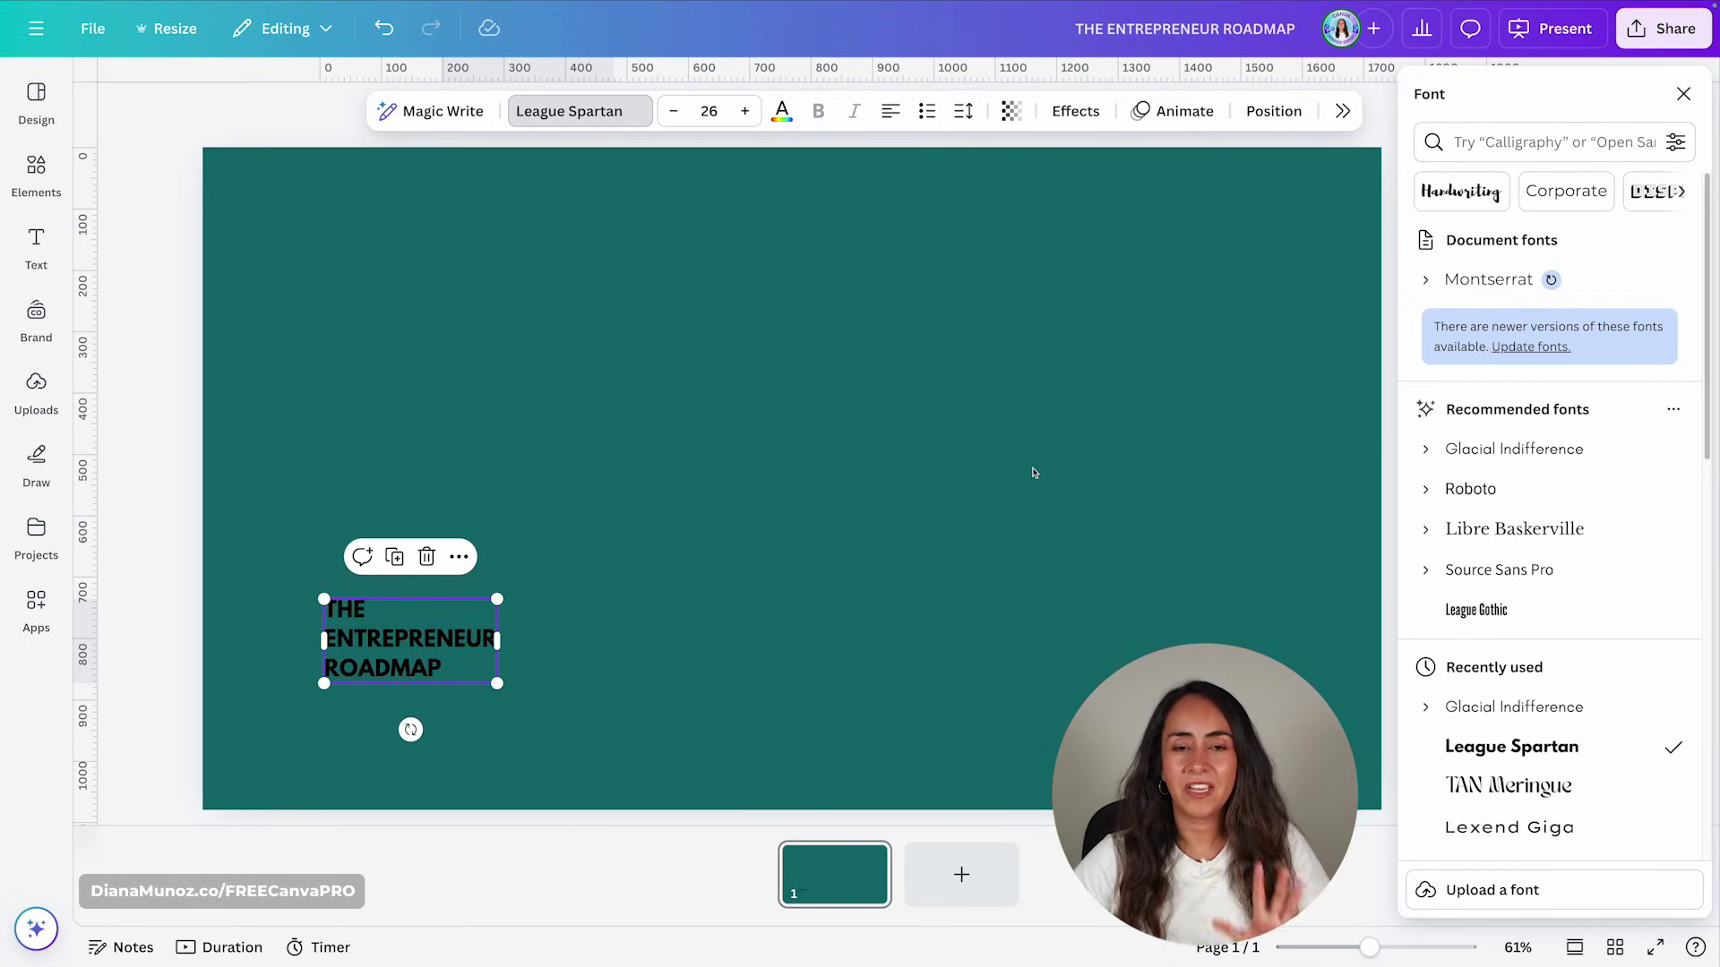
- Set the title's text colour to #f0fd7e
{"action": "left_click", "coordinate": [781, 110]}
{"action": "left_click", "coordinate": [1480, 144]}
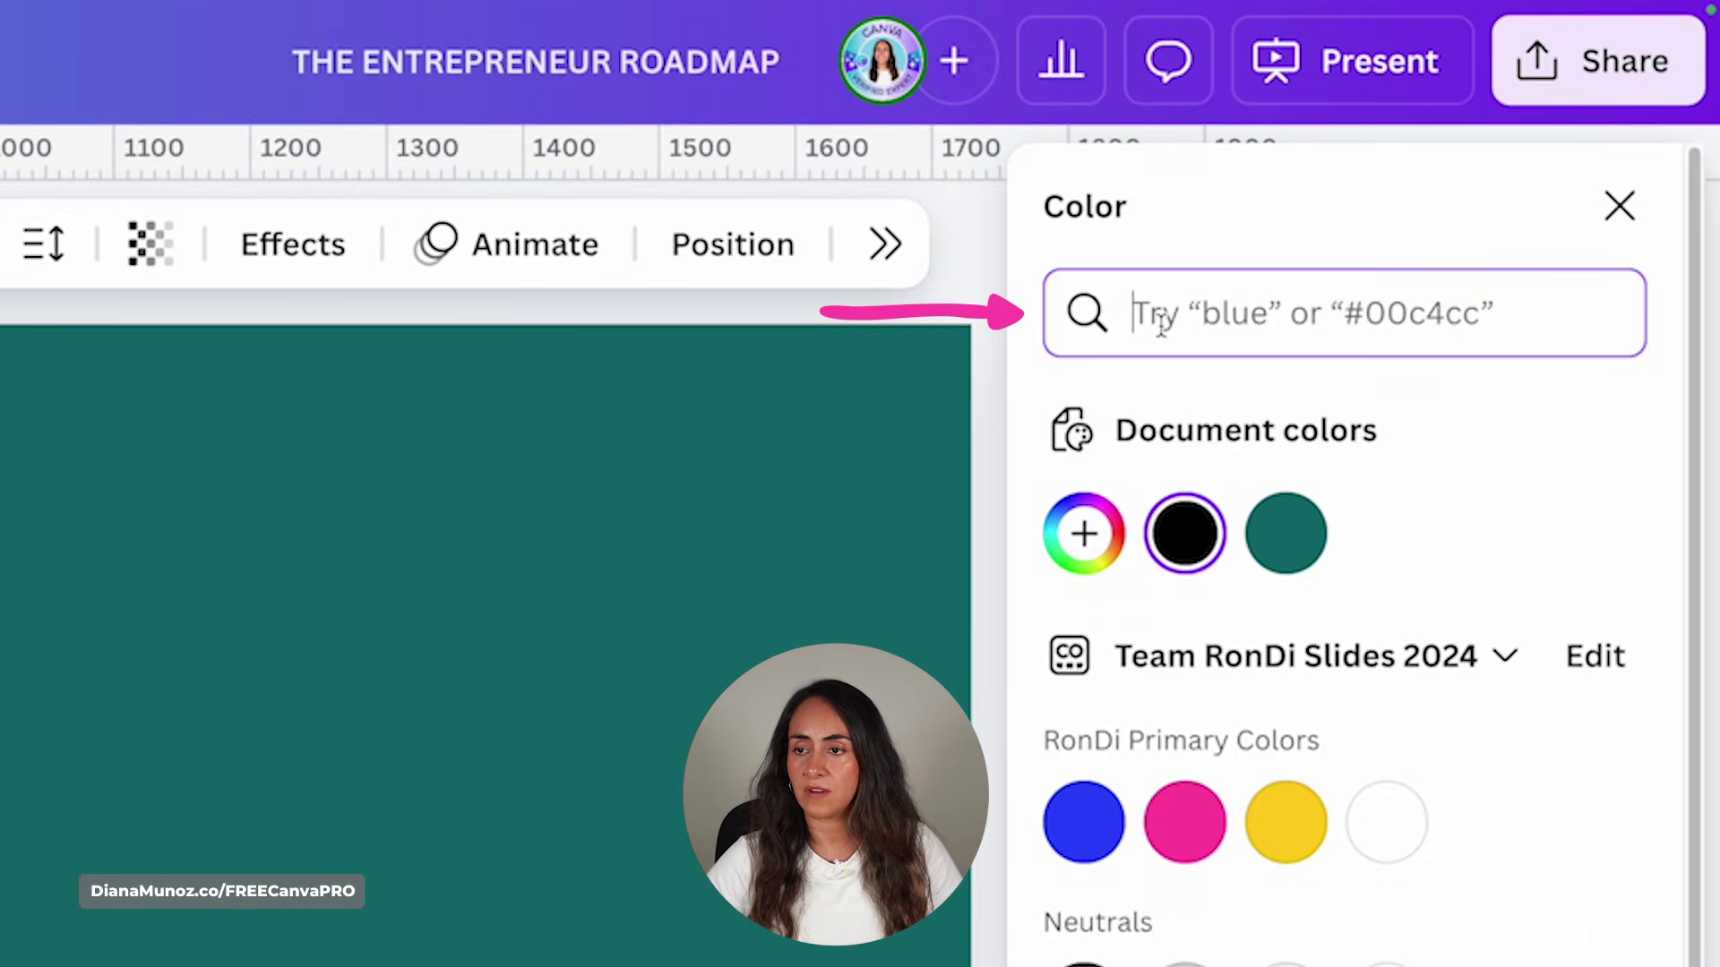
{"action": "type", "text": "#f0fd7e"}
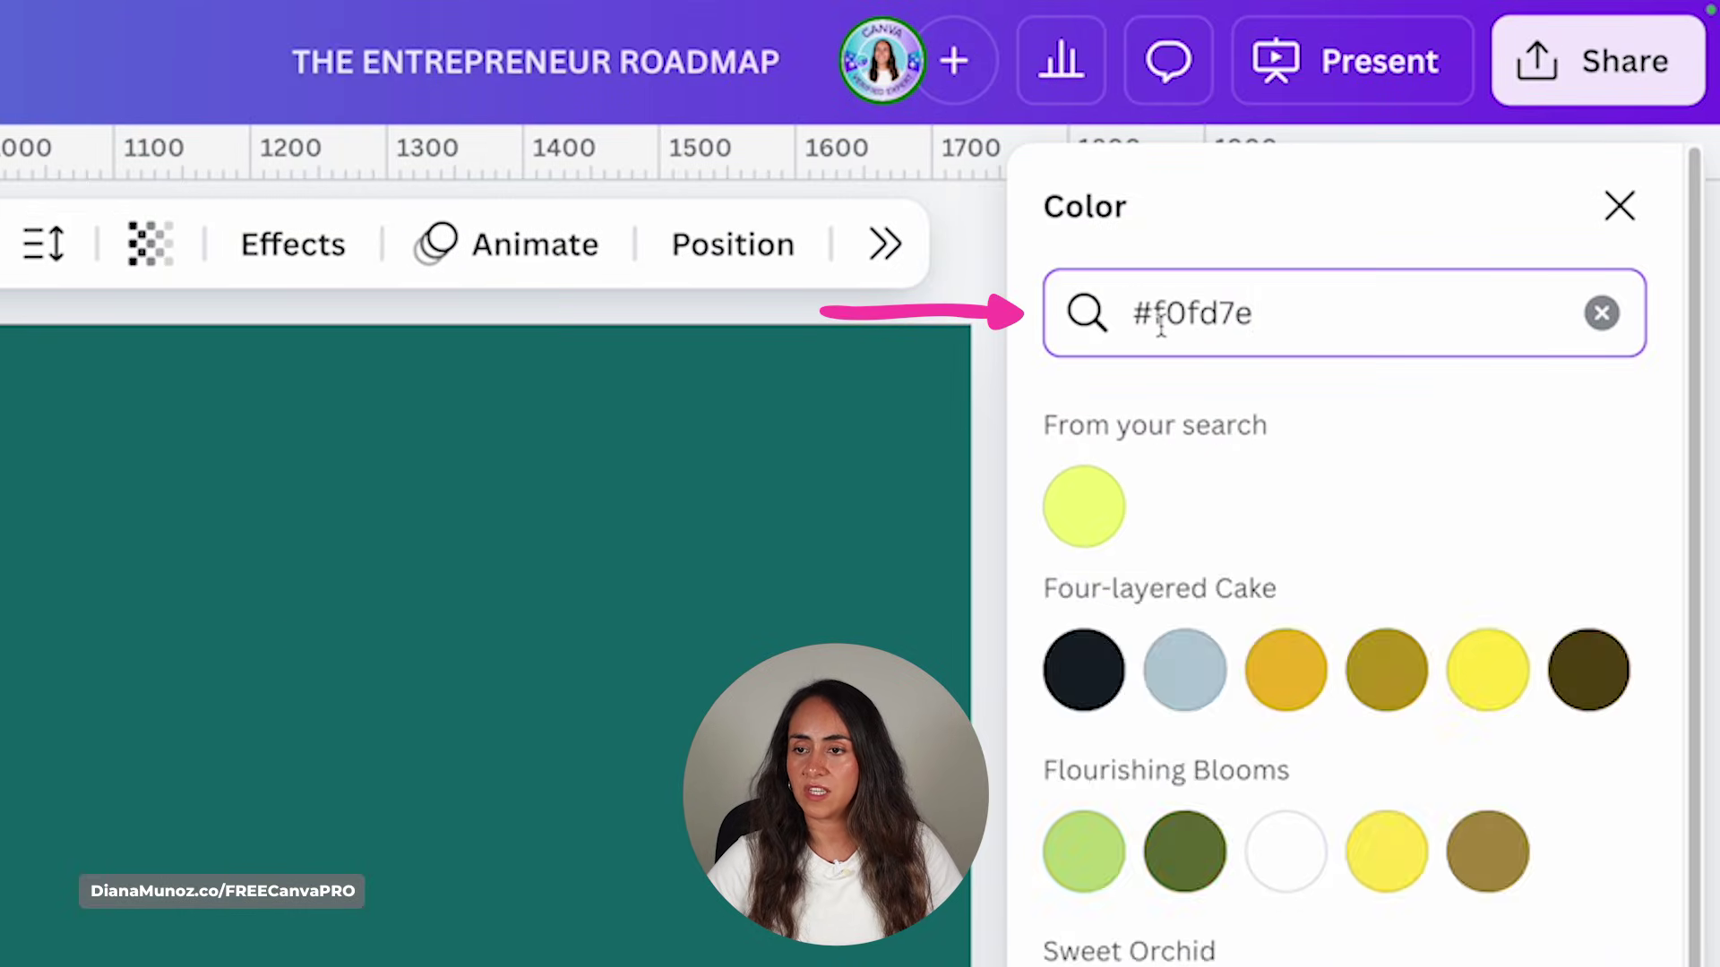
{"action": "left_click", "coordinate": [1108, 503]}
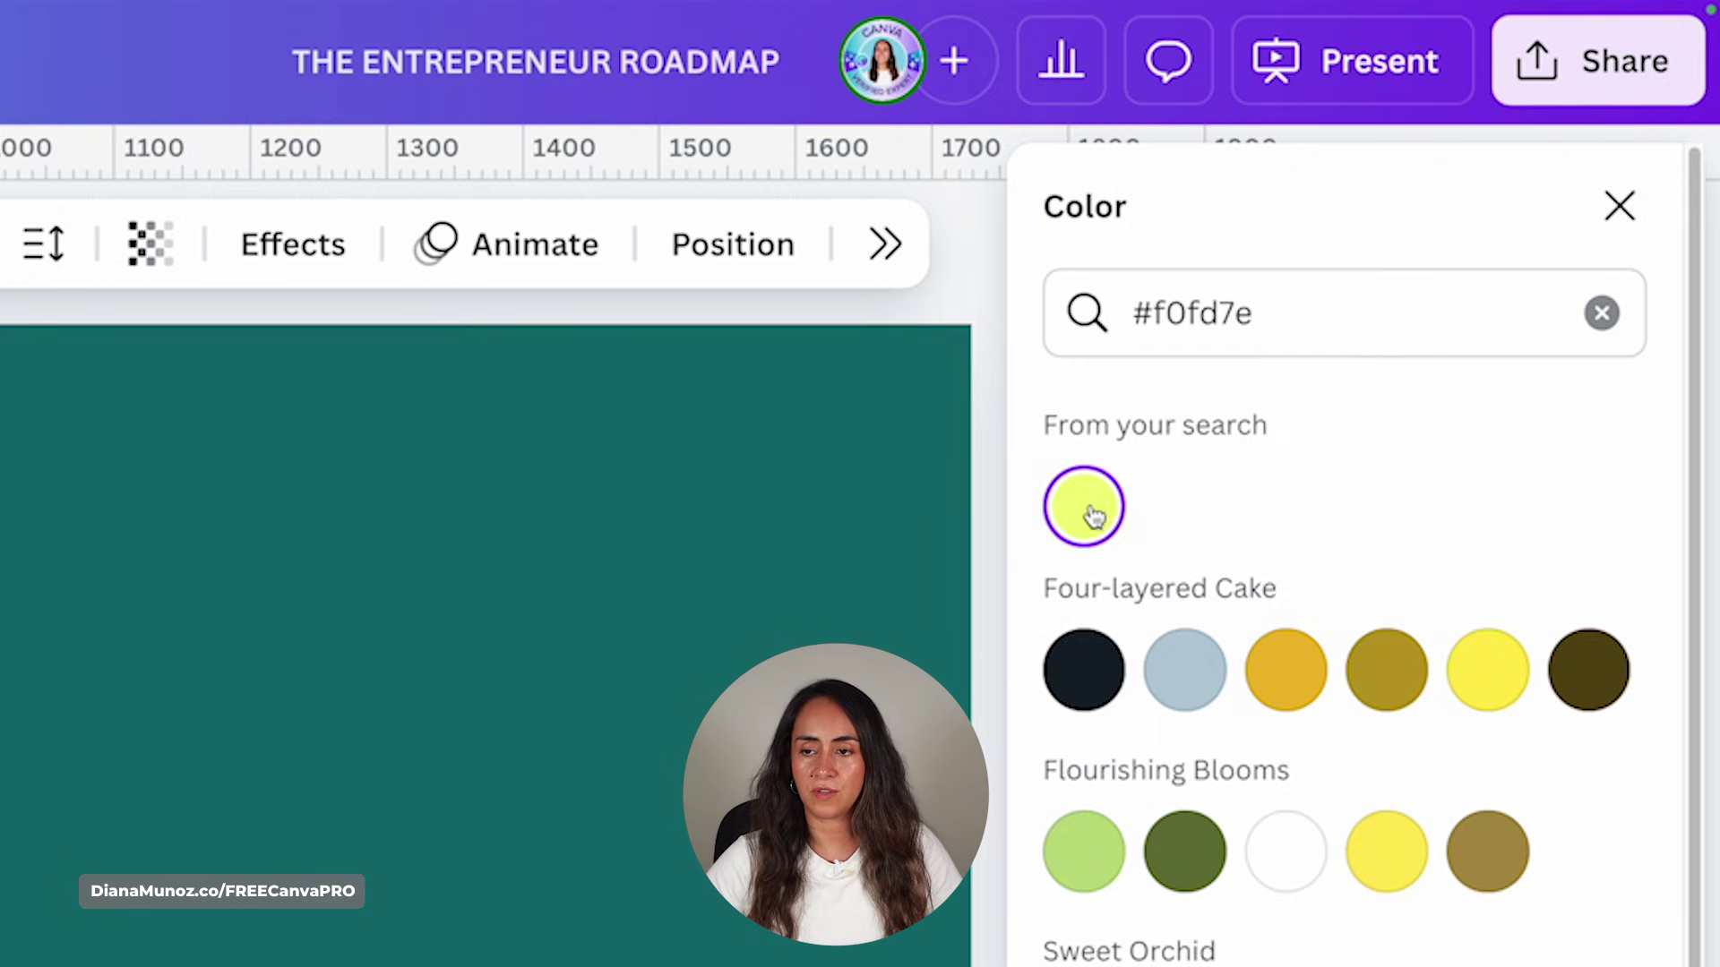
{"action": "left_click", "coordinate": [1618, 205]}
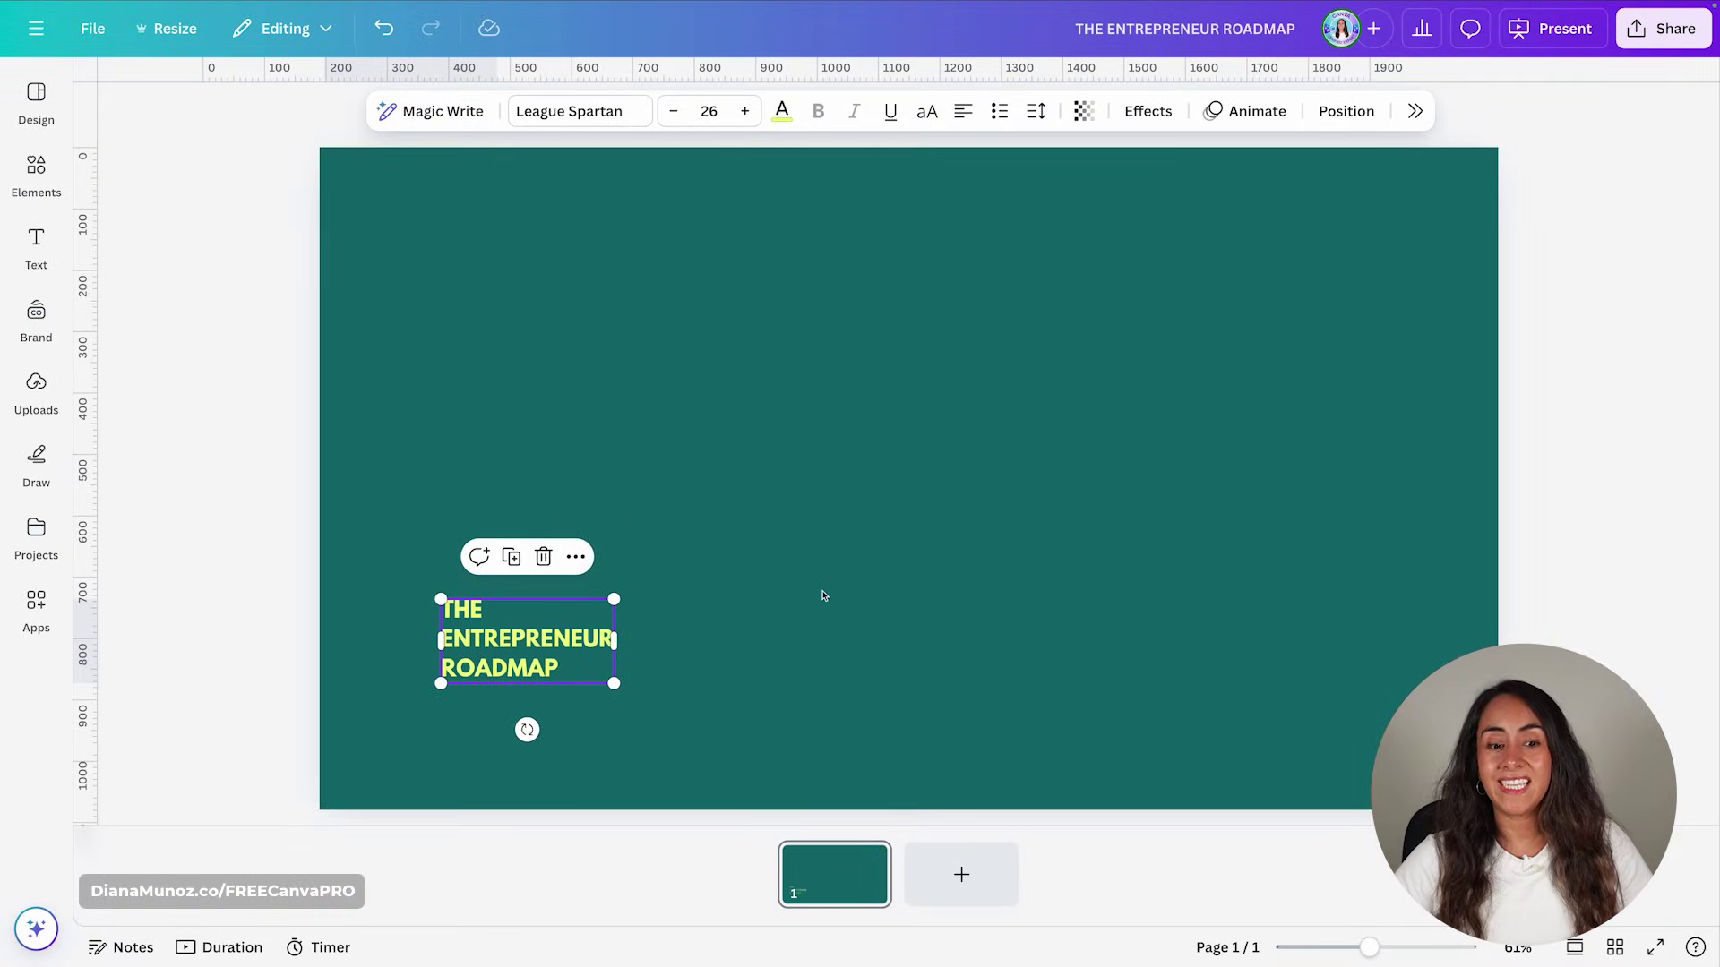
- Set the title's line spacing to 1.02 and enlarge it to about size 67 in the page's lower-left area
{"action": "left_click", "coordinate": [1036, 111]}
{"action": "left_click_drag", "start_coordinate": [877, 375], "coordinate": [833, 380]}
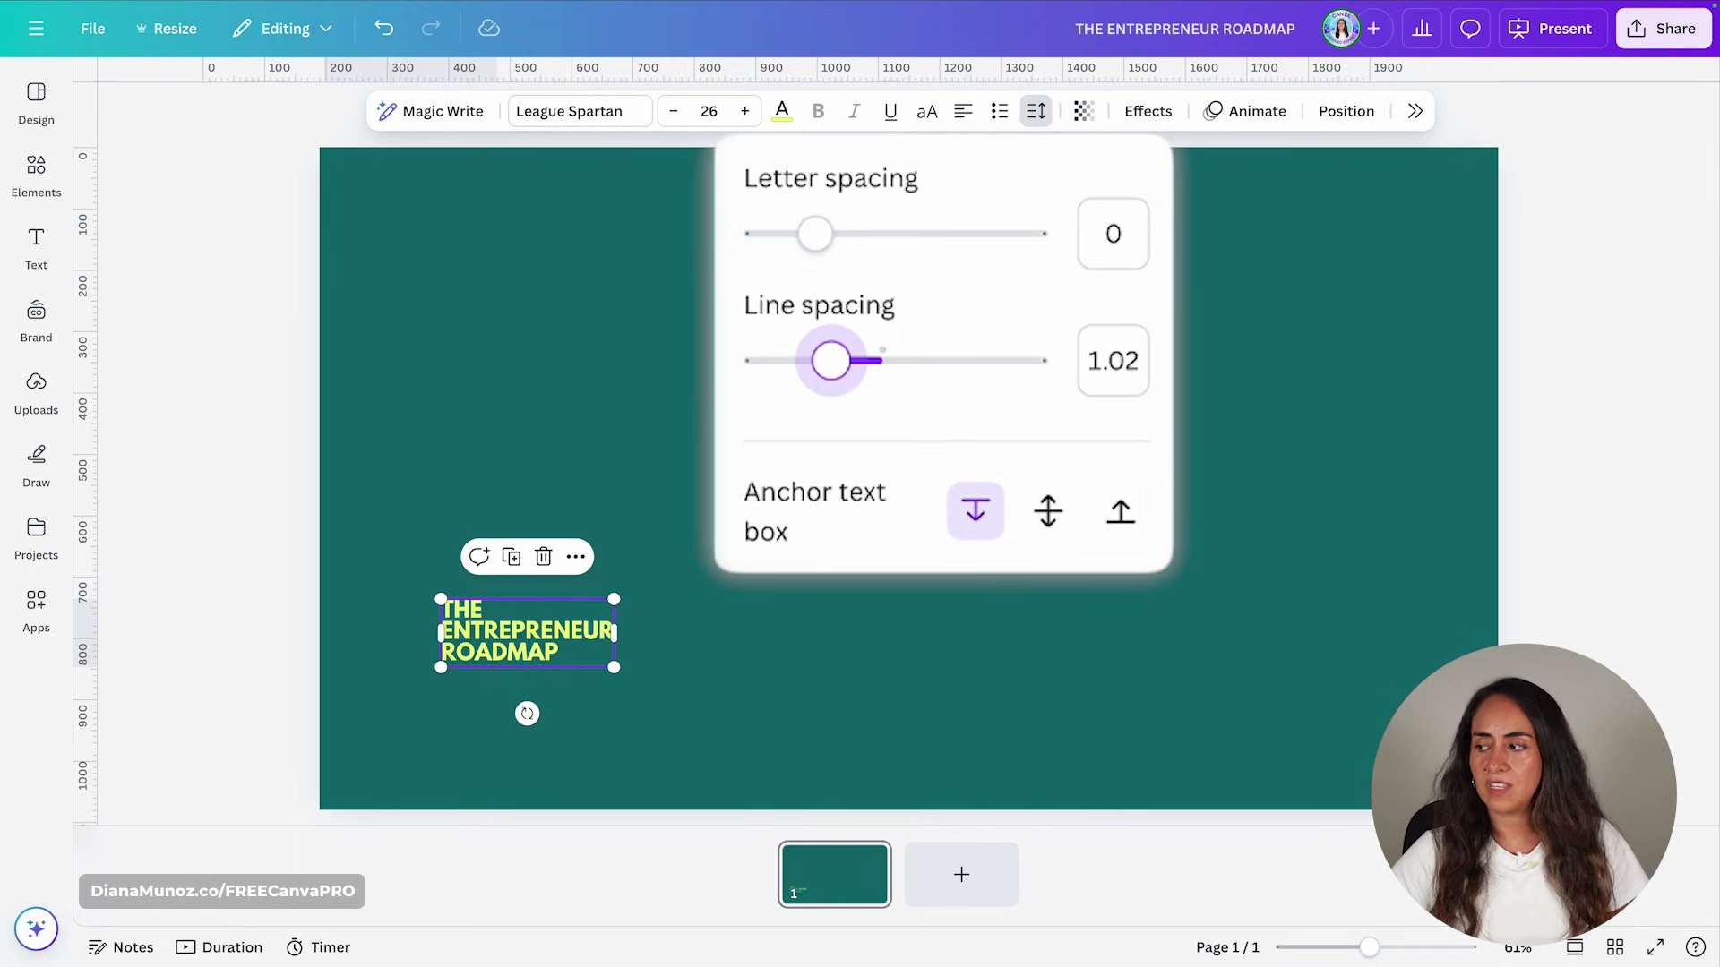
{"action": "left_click_drag", "start_coordinate": [613, 634], "coordinate": [825, 718]}
{"action": "left_click_drag", "start_coordinate": [825, 596], "coordinate": [925, 560]}
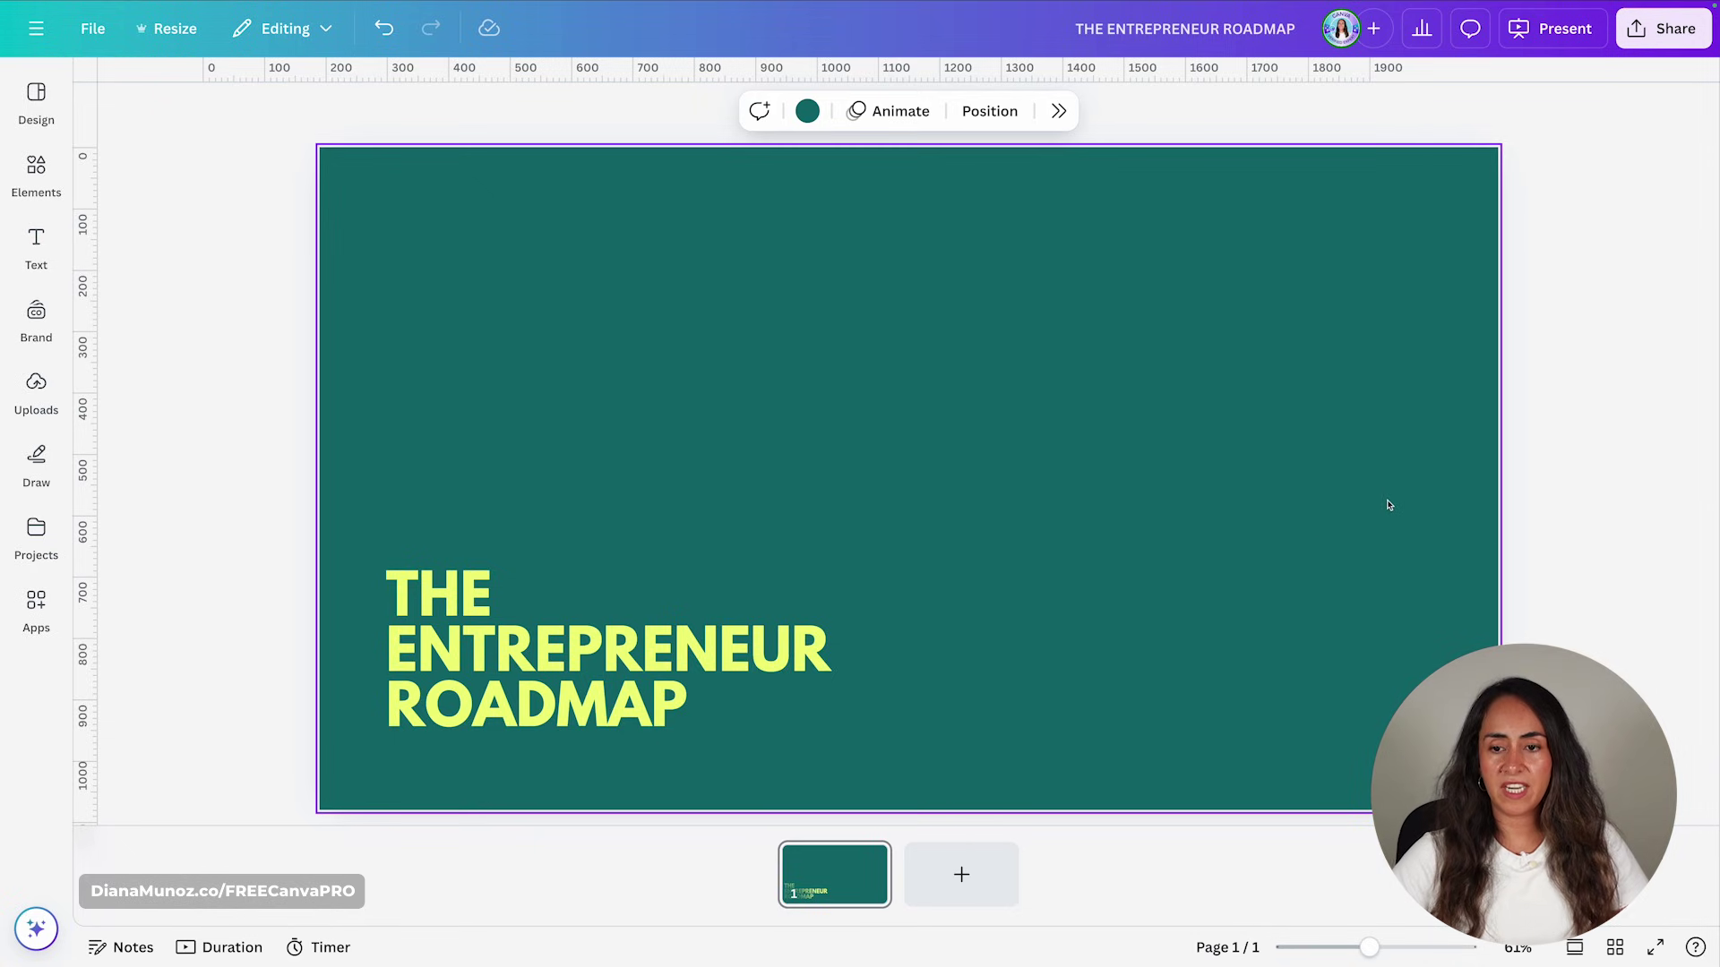
- Add a placeholder text box, shrink it to about size 35.6 and place it in the page's upper-right area
{"action": "key", "text": "t"}
{"action": "left_click", "coordinate": [1149, 590]}
{"action": "left_click_drag", "start_coordinate": [707, 484], "coordinate": [875, 252]}
{"action": "left_click_drag", "start_coordinate": [774, 212], "coordinate": [1058, 244]}
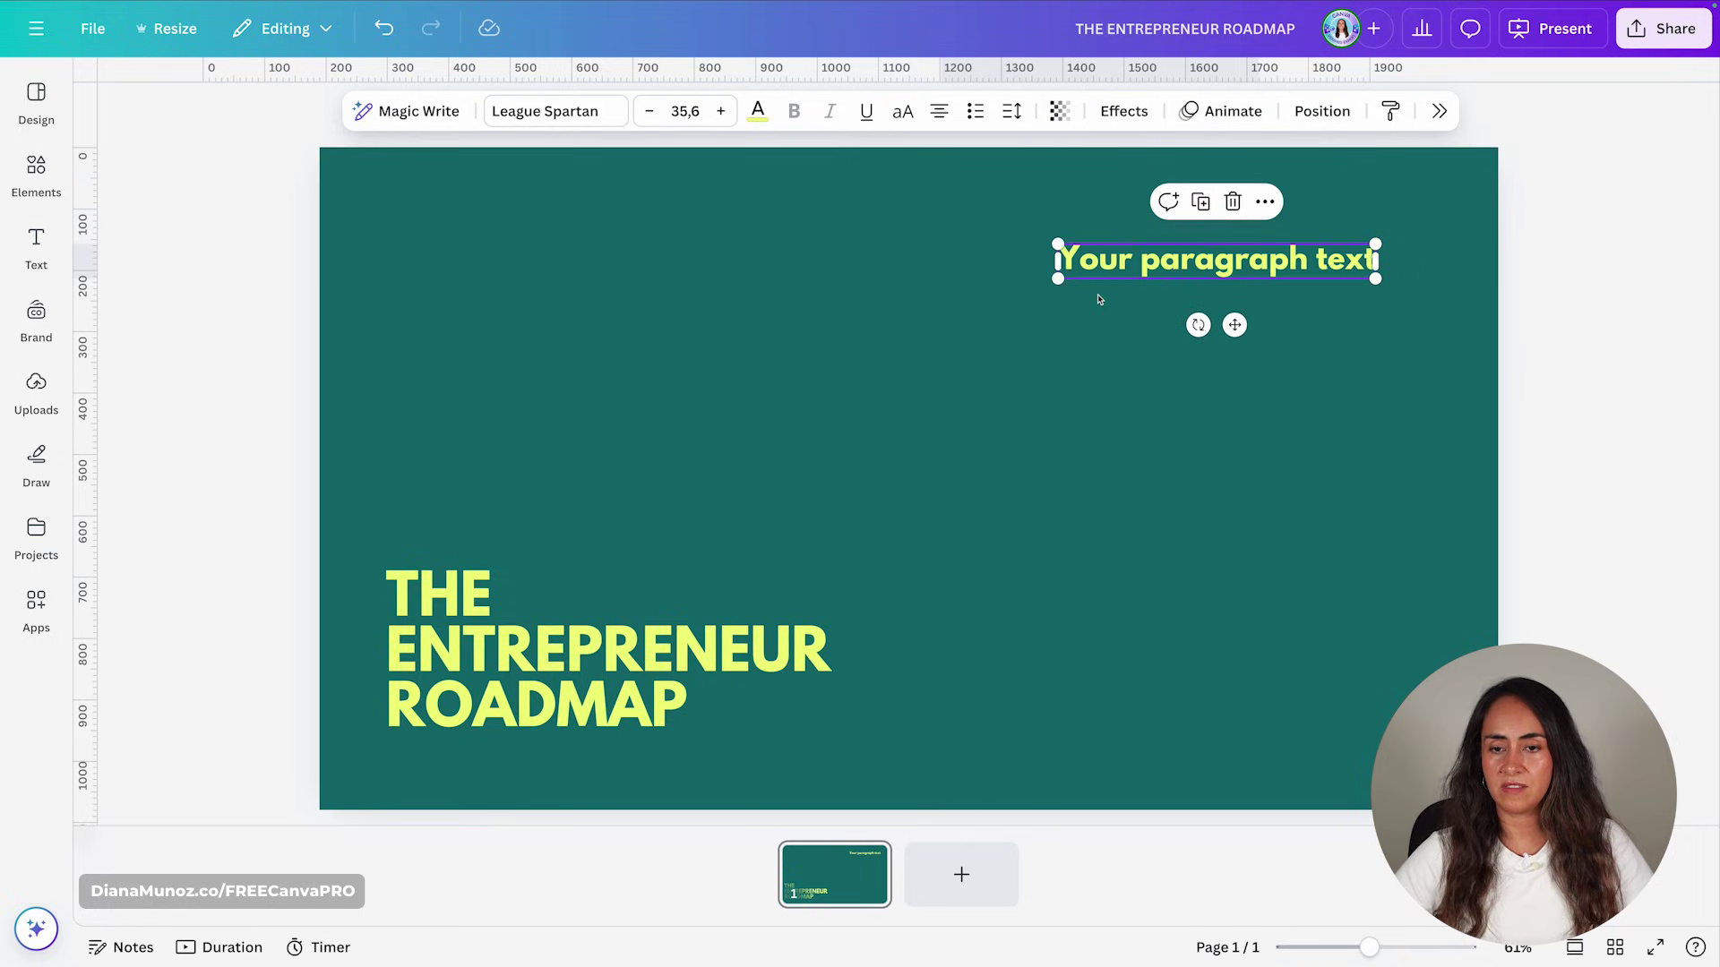
- Add another placeholder text box, shrink it to about size 24.5 and place it directly beneath the upper-right one
{"action": "left_click", "coordinate": [1045, 422]}
{"action": "key", "text": "t"}
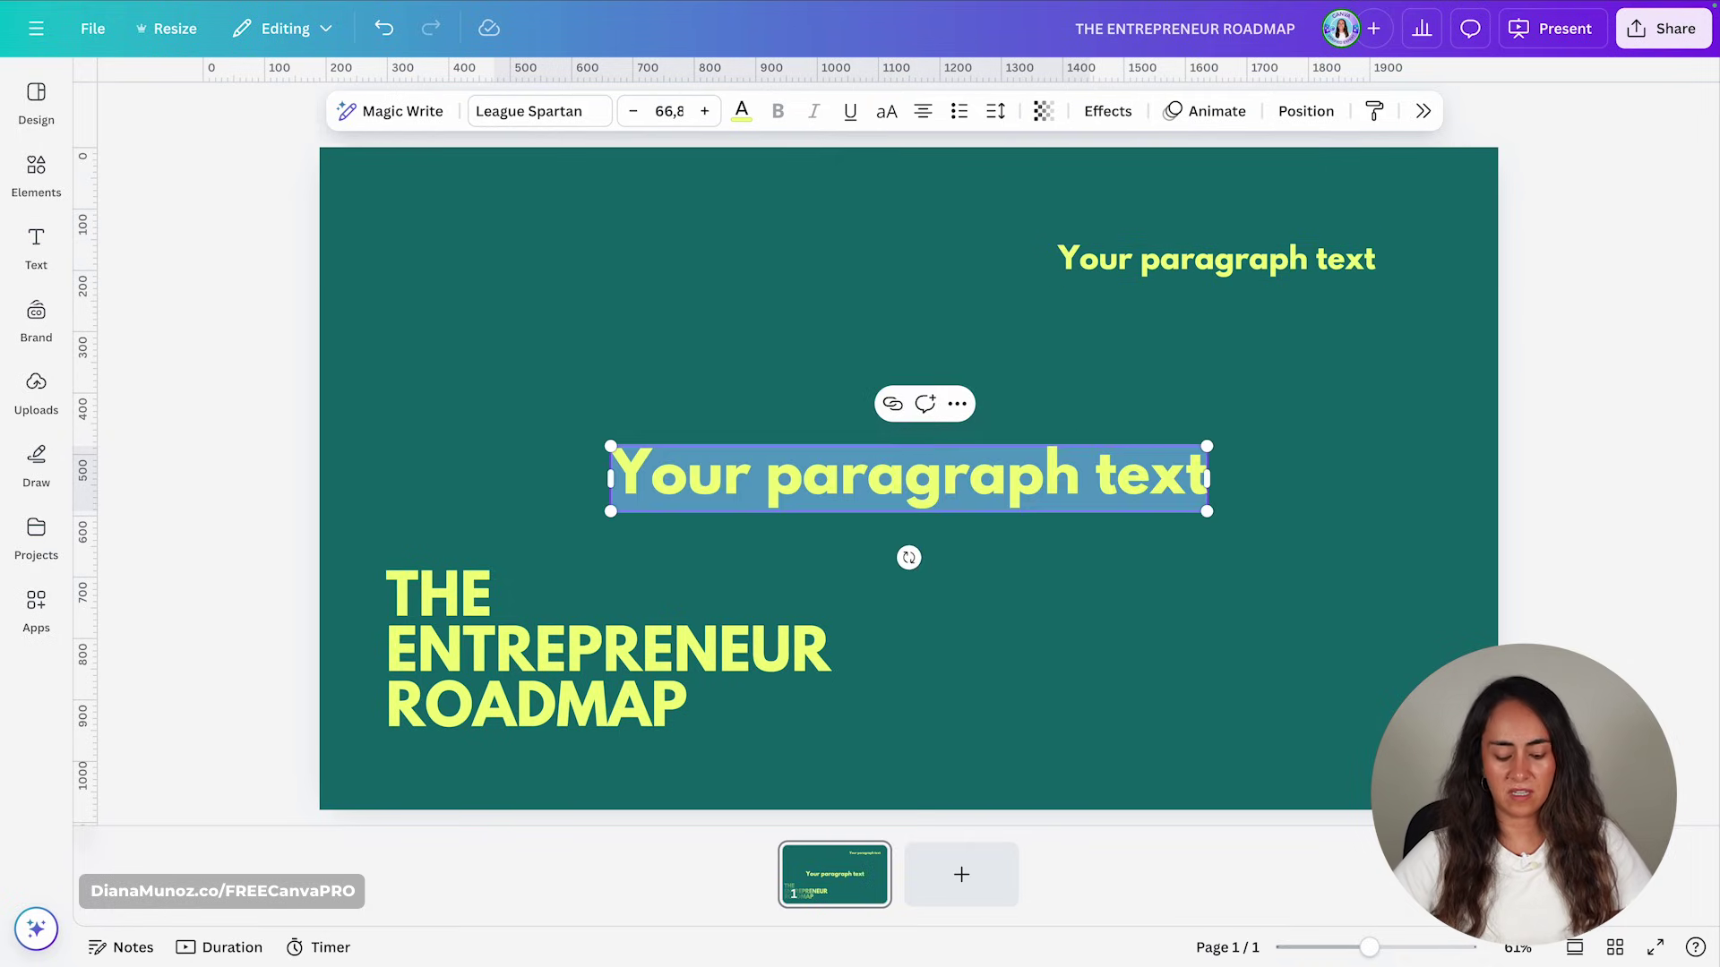
{"action": "left_click_drag", "start_coordinate": [610, 446], "coordinate": [986, 487]}
{"action": "left_click_drag", "start_coordinate": [1114, 557], "coordinate": [1191, 354]}
{"action": "left_click", "coordinate": [1192, 354]}
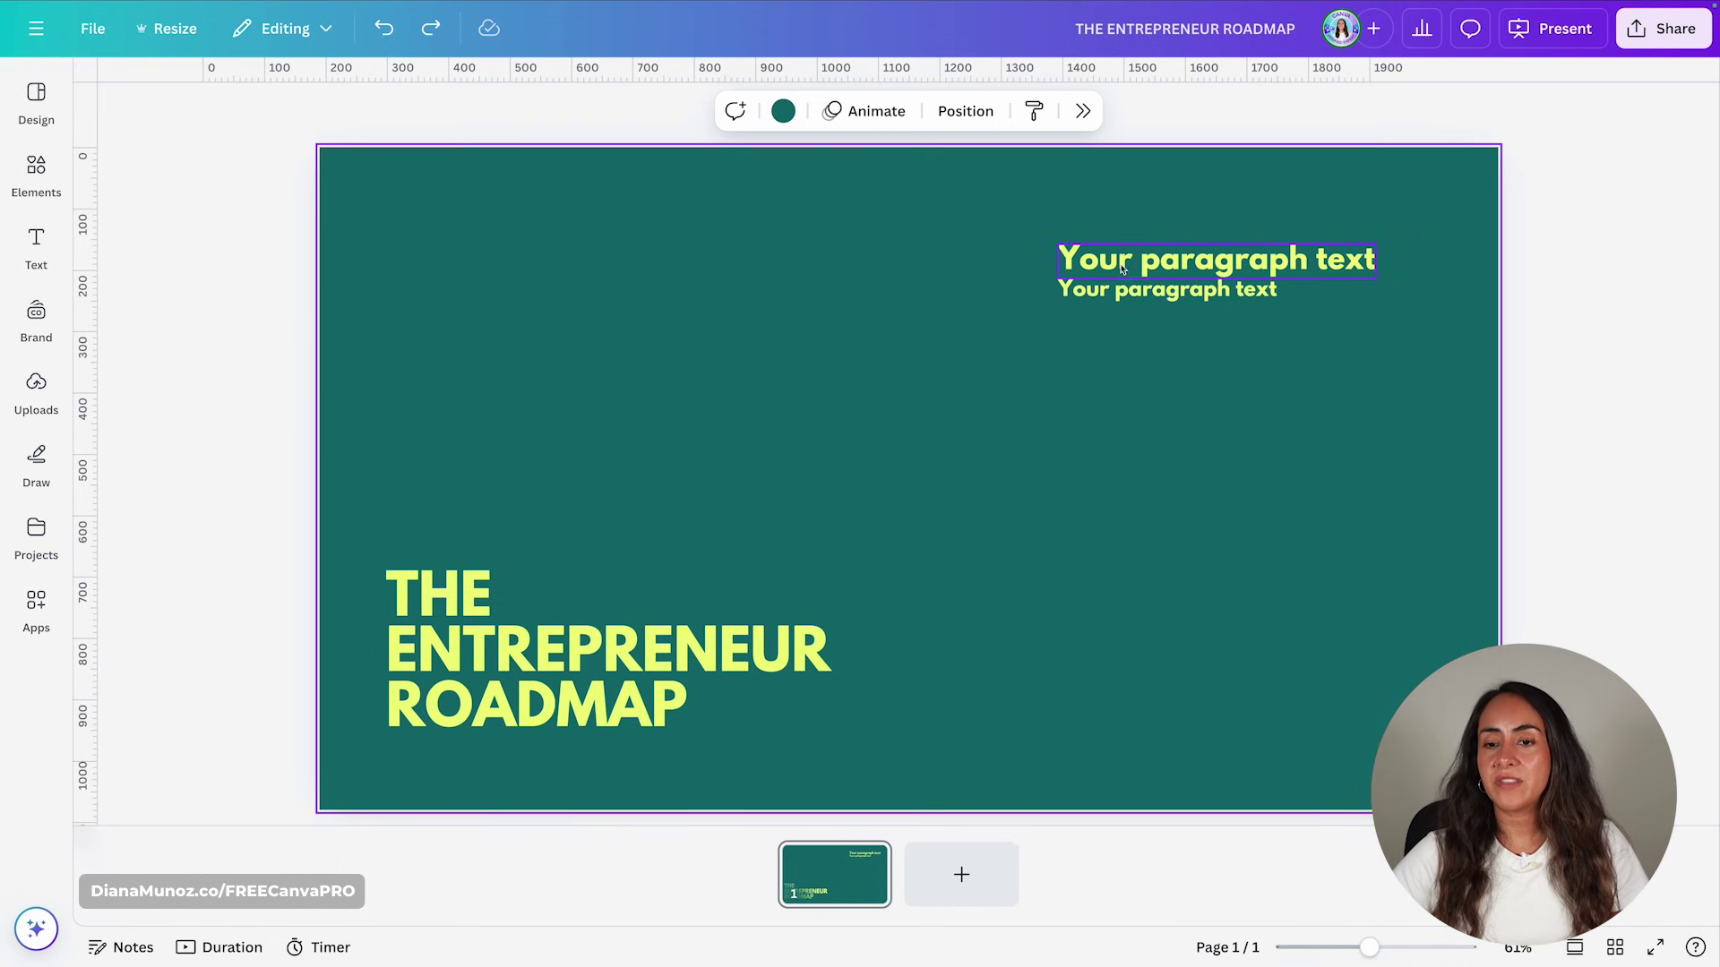
- Set the upper placeholder text's font to Lexend Giga and its size to 26
{"action": "left_click", "coordinate": [1215, 260]}
{"action": "left_click", "coordinate": [499, 122]}
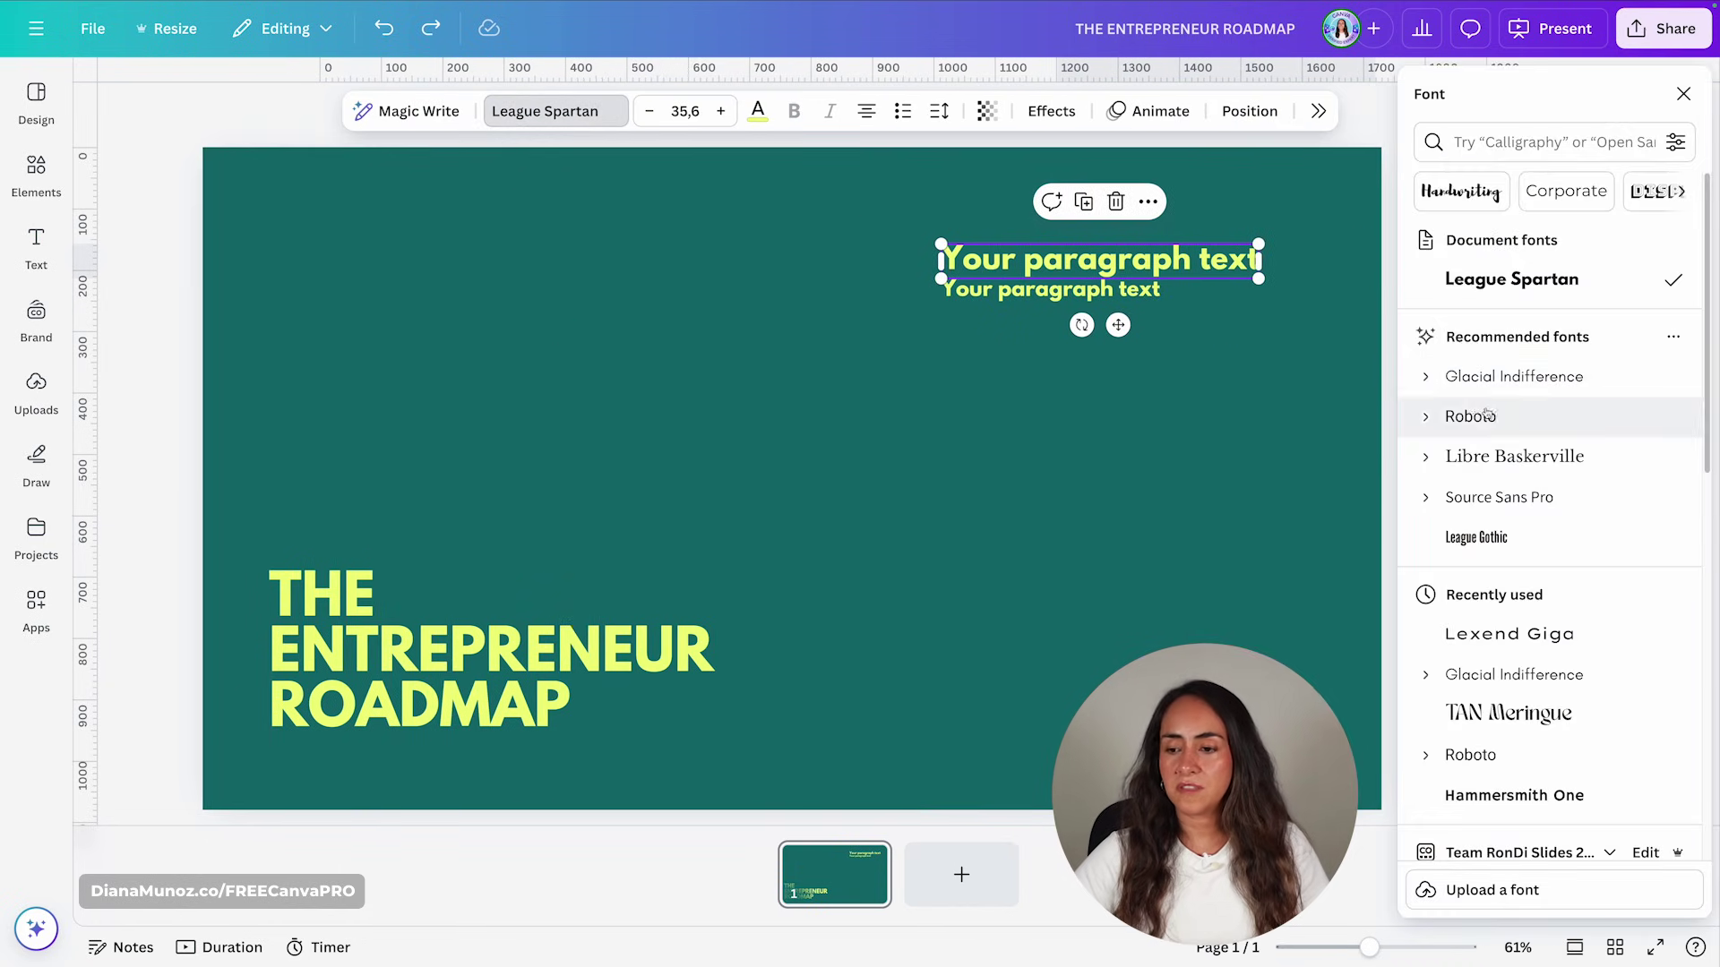
{"action": "left_click", "coordinate": [1557, 636]}
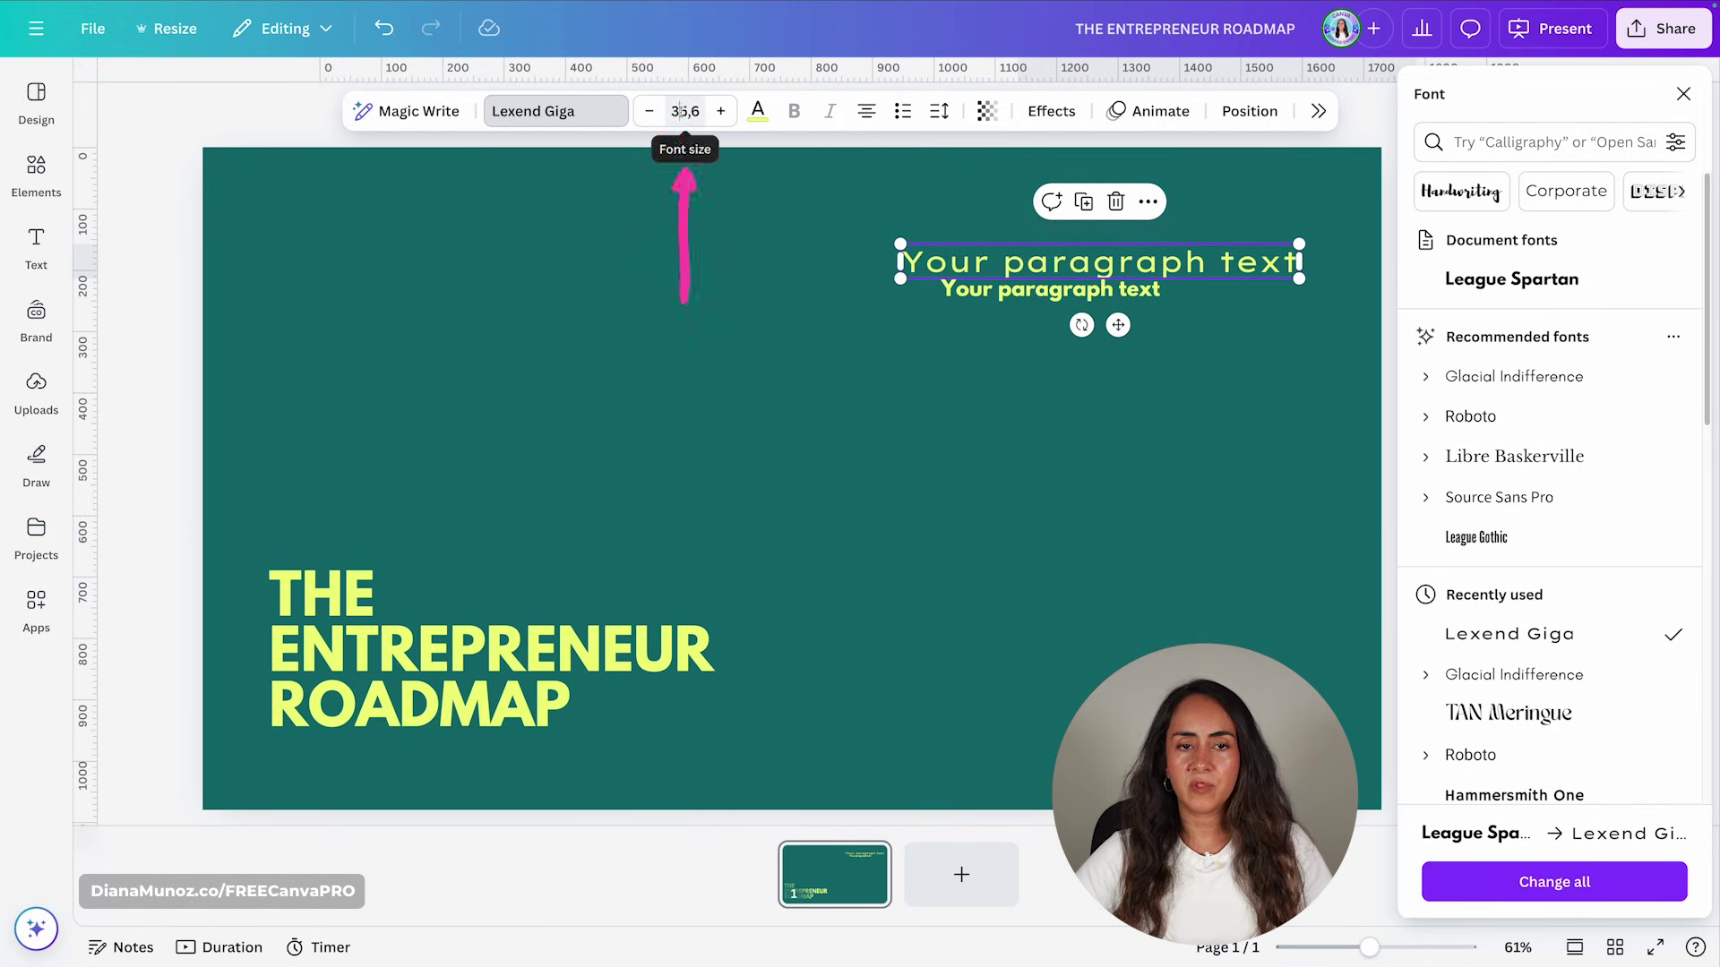
{"action": "left_click", "coordinate": [684, 122]}
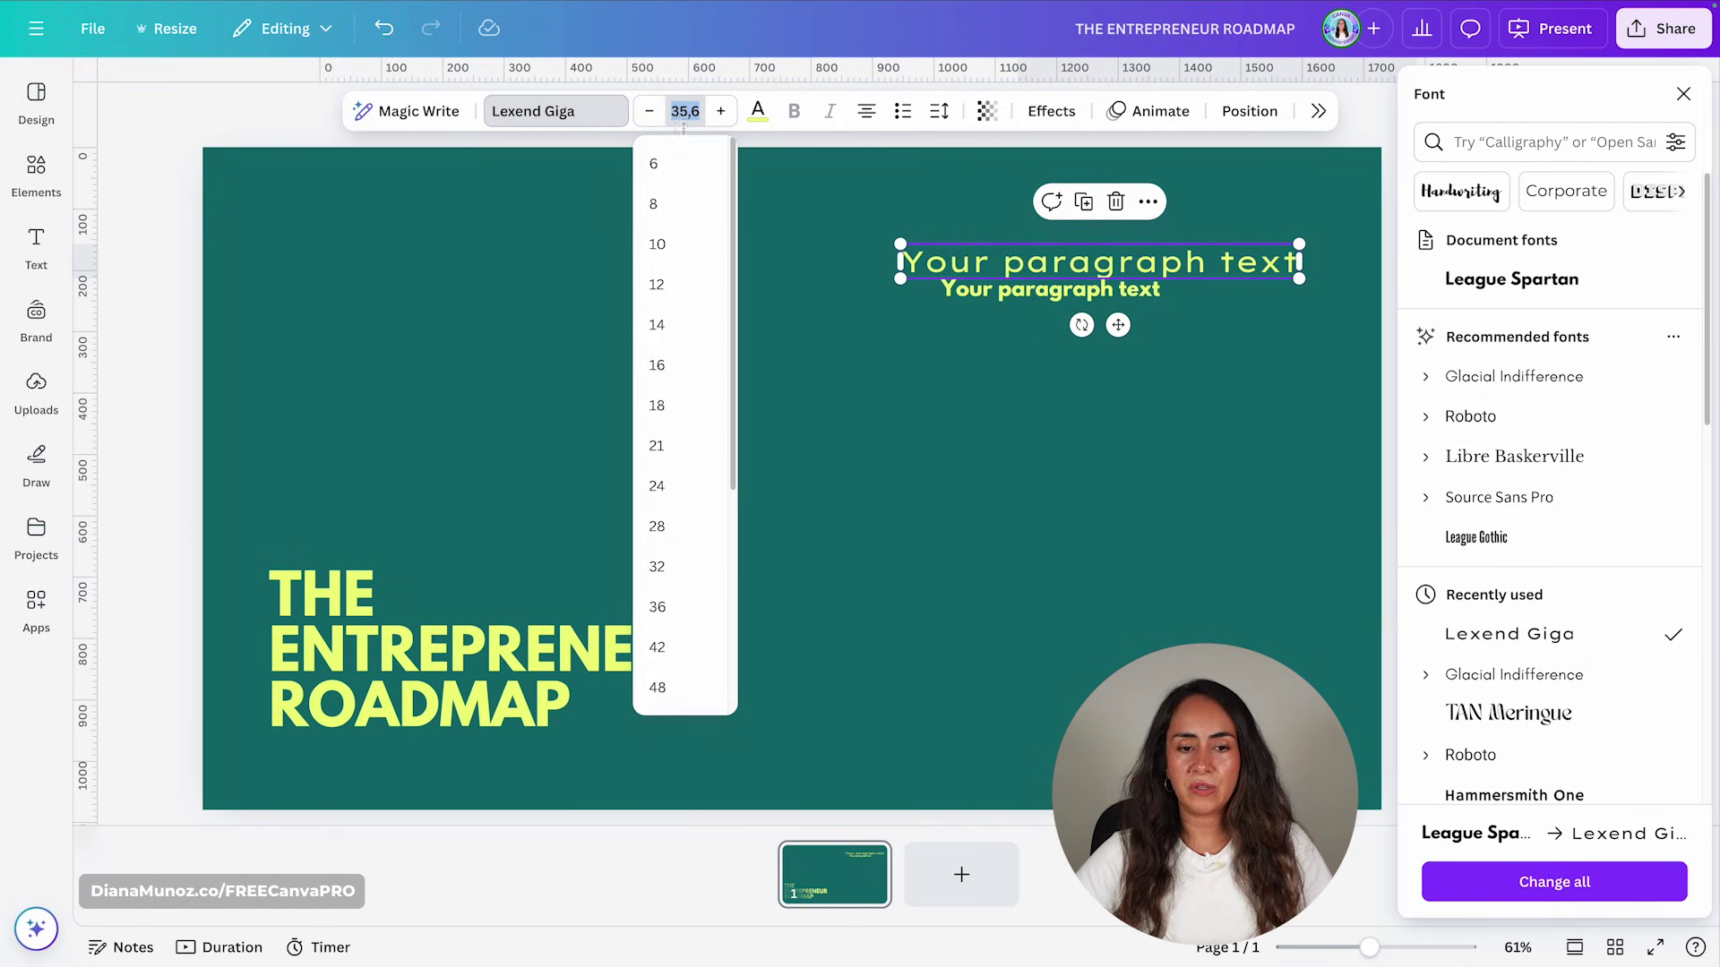
{"action": "left_click", "coordinate": [661, 486]}
{"action": "left_click", "coordinate": [695, 109]}
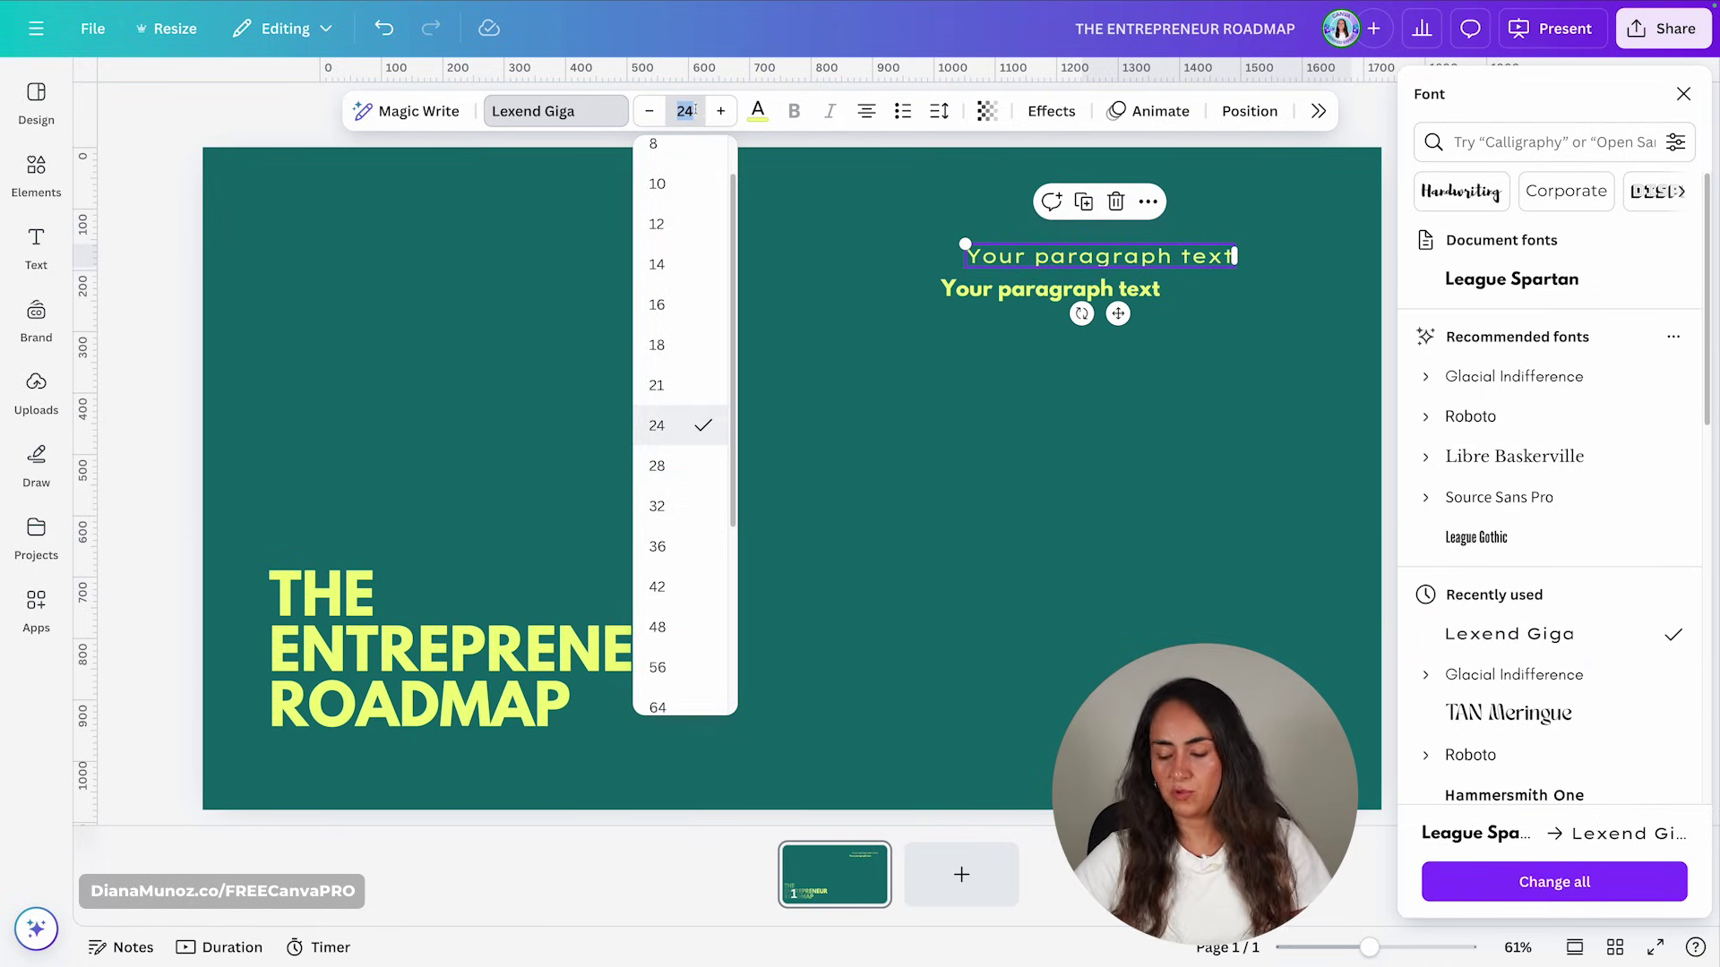
{"action": "type", "text": "26"}
{"action": "key", "text": "Return"}
- Align the lower placeholder text with the left edge of the text above it and set its font to Glacial Indifference
{"action": "left_click", "coordinate": [1075, 289]}
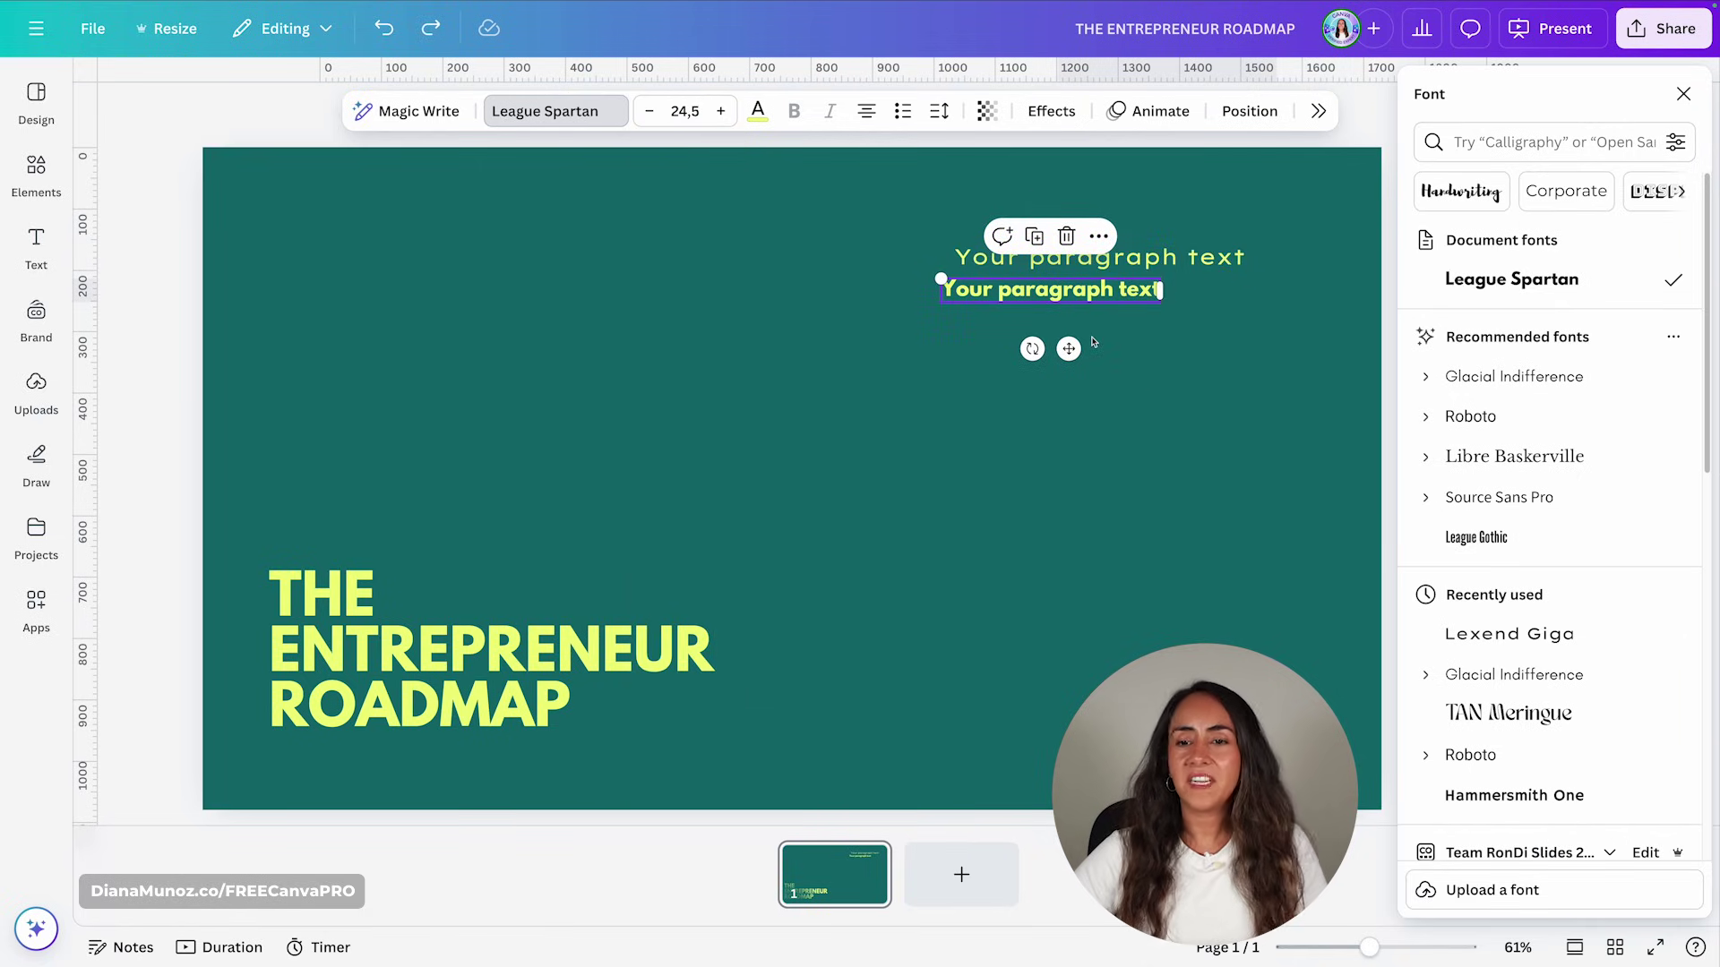
{"action": "left_click_drag", "start_coordinate": [1066, 347], "coordinate": [1079, 349]}
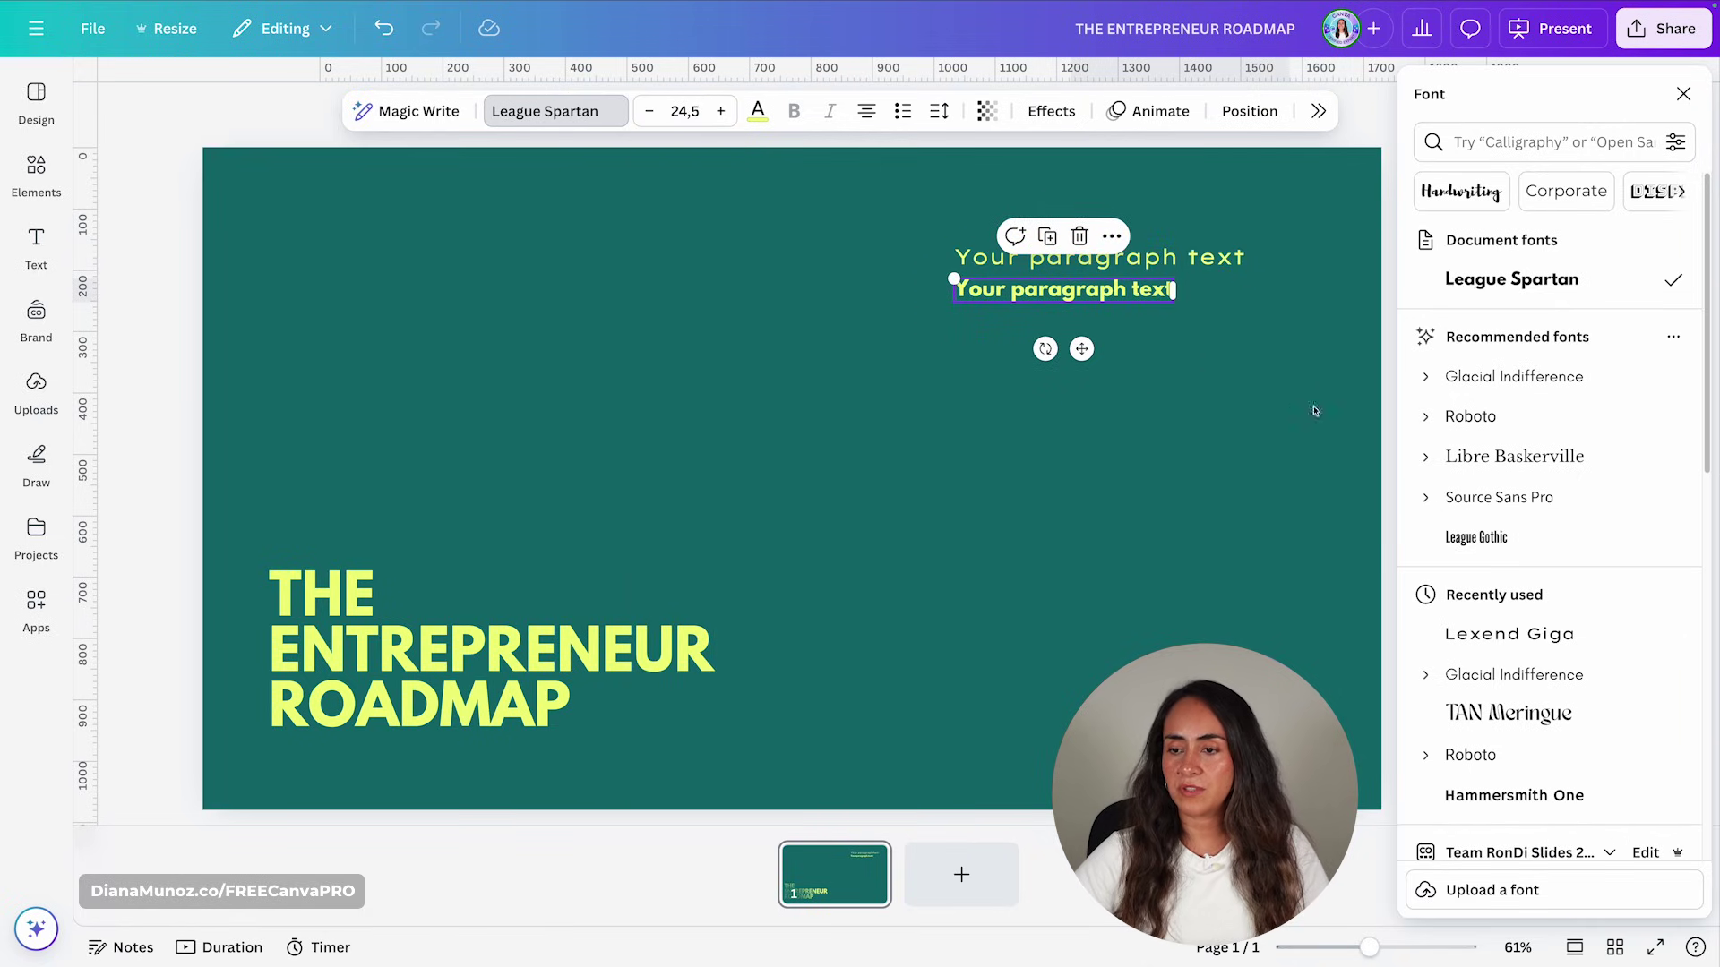
{"action": "left_click", "coordinate": [1448, 380]}
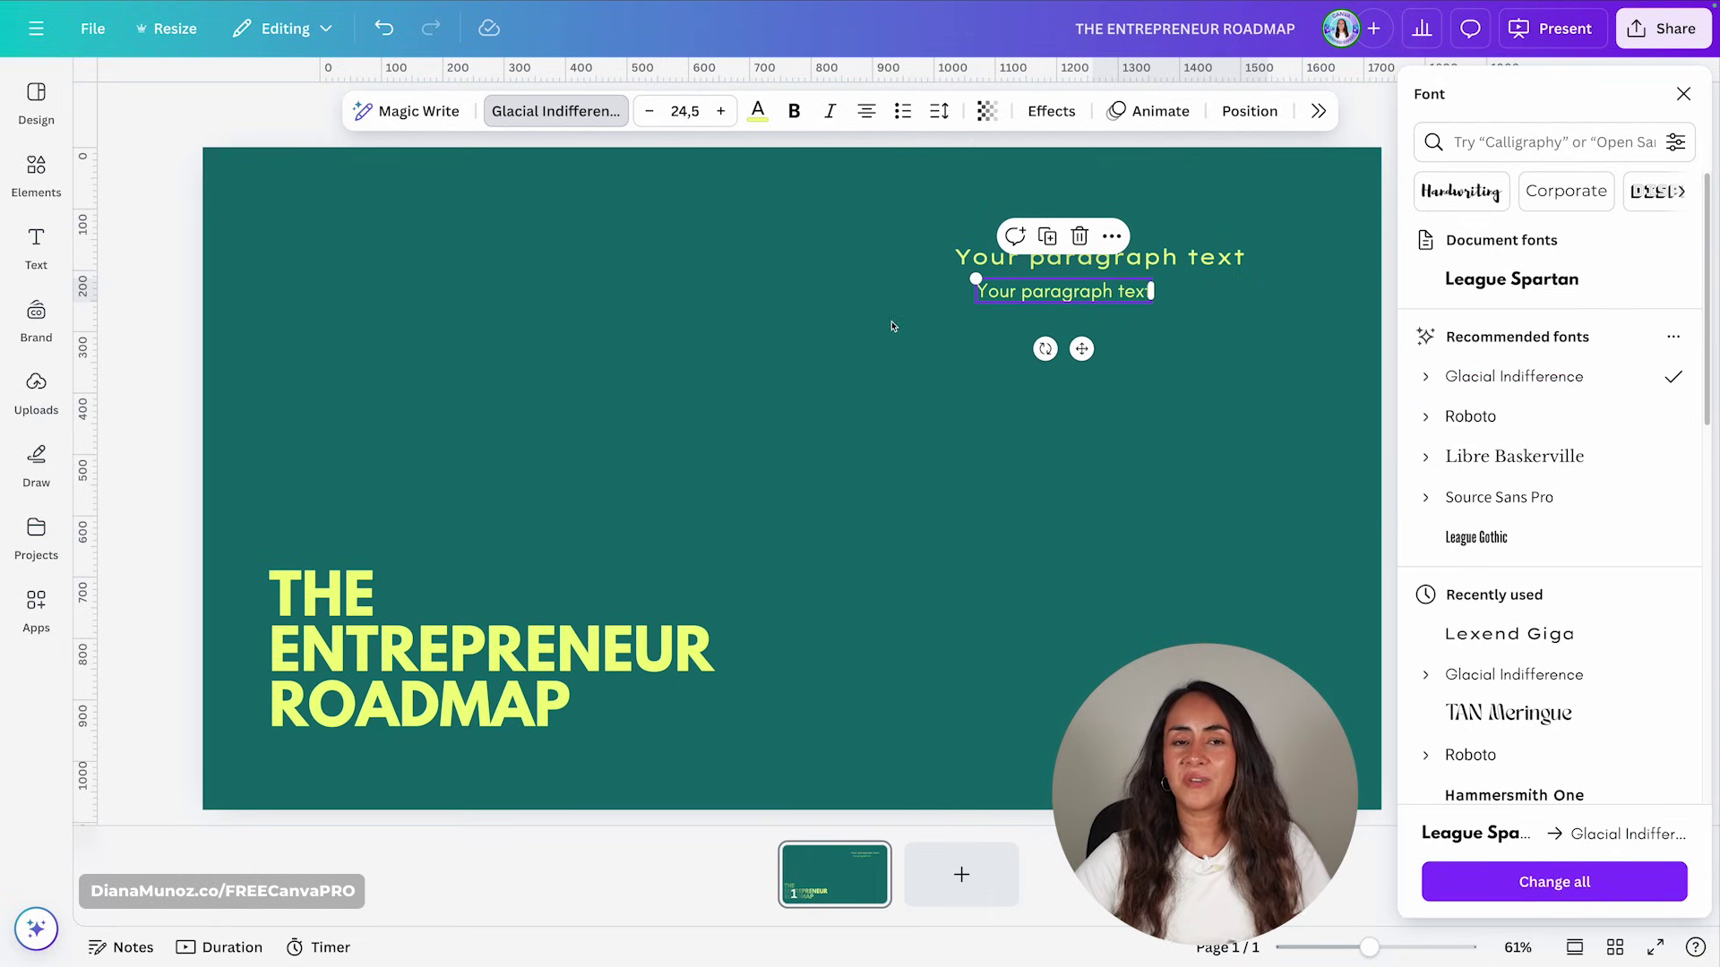
- Set the lower placeholder text's size to 17 and realign its left edge with the text above
{"action": "left_click", "coordinate": [690, 111]}
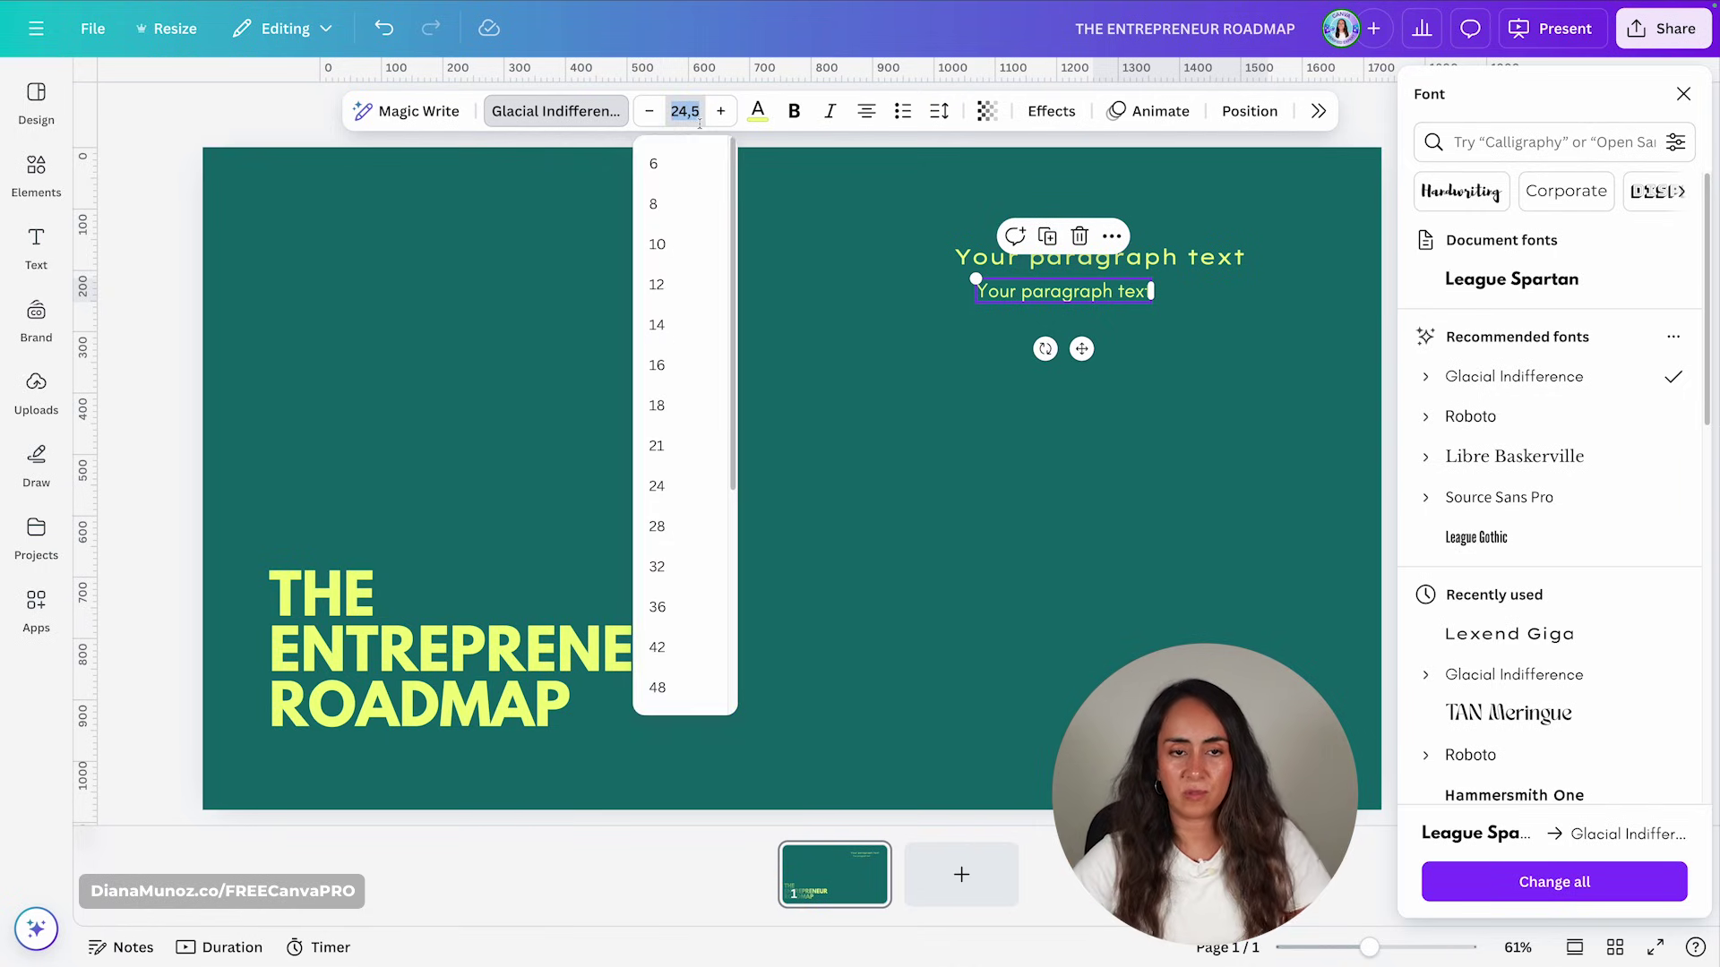
{"action": "left_click", "coordinate": [690, 365]}
{"action": "left_click", "coordinate": [720, 111]}
{"action": "left_click_drag", "start_coordinate": [1079, 342], "coordinate": [1030, 341]}
{"action": "left_click", "coordinate": [1107, 416]}
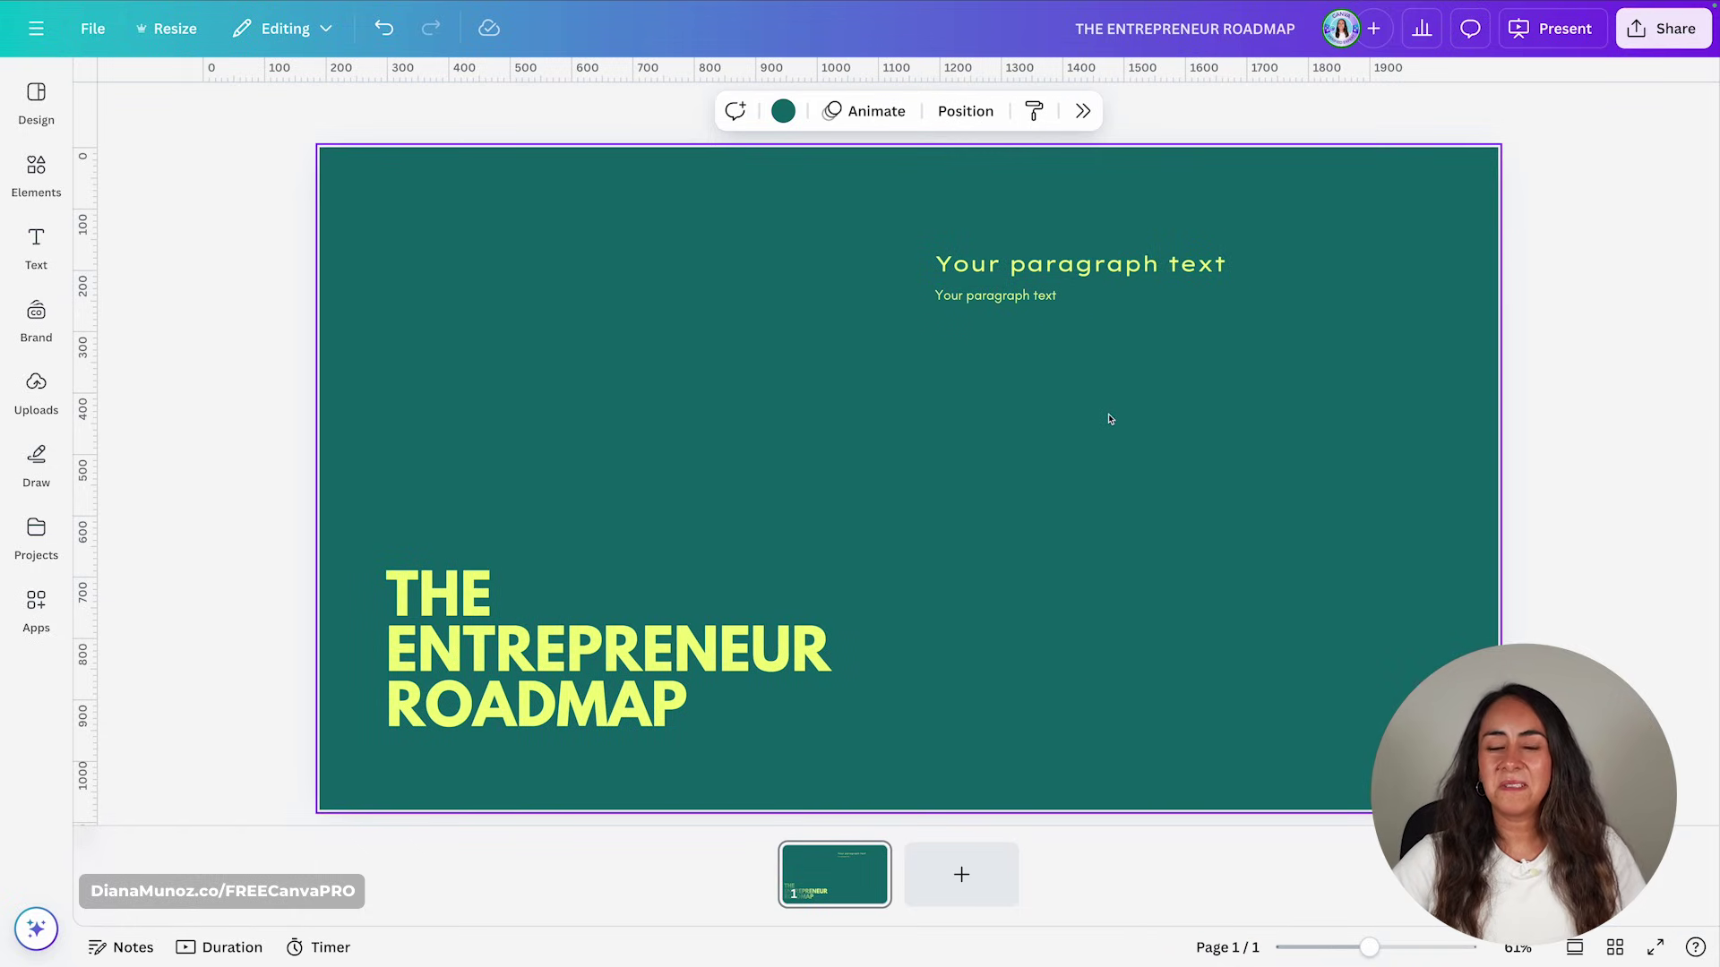
{"action": "left_click", "coordinate": [993, 296]}
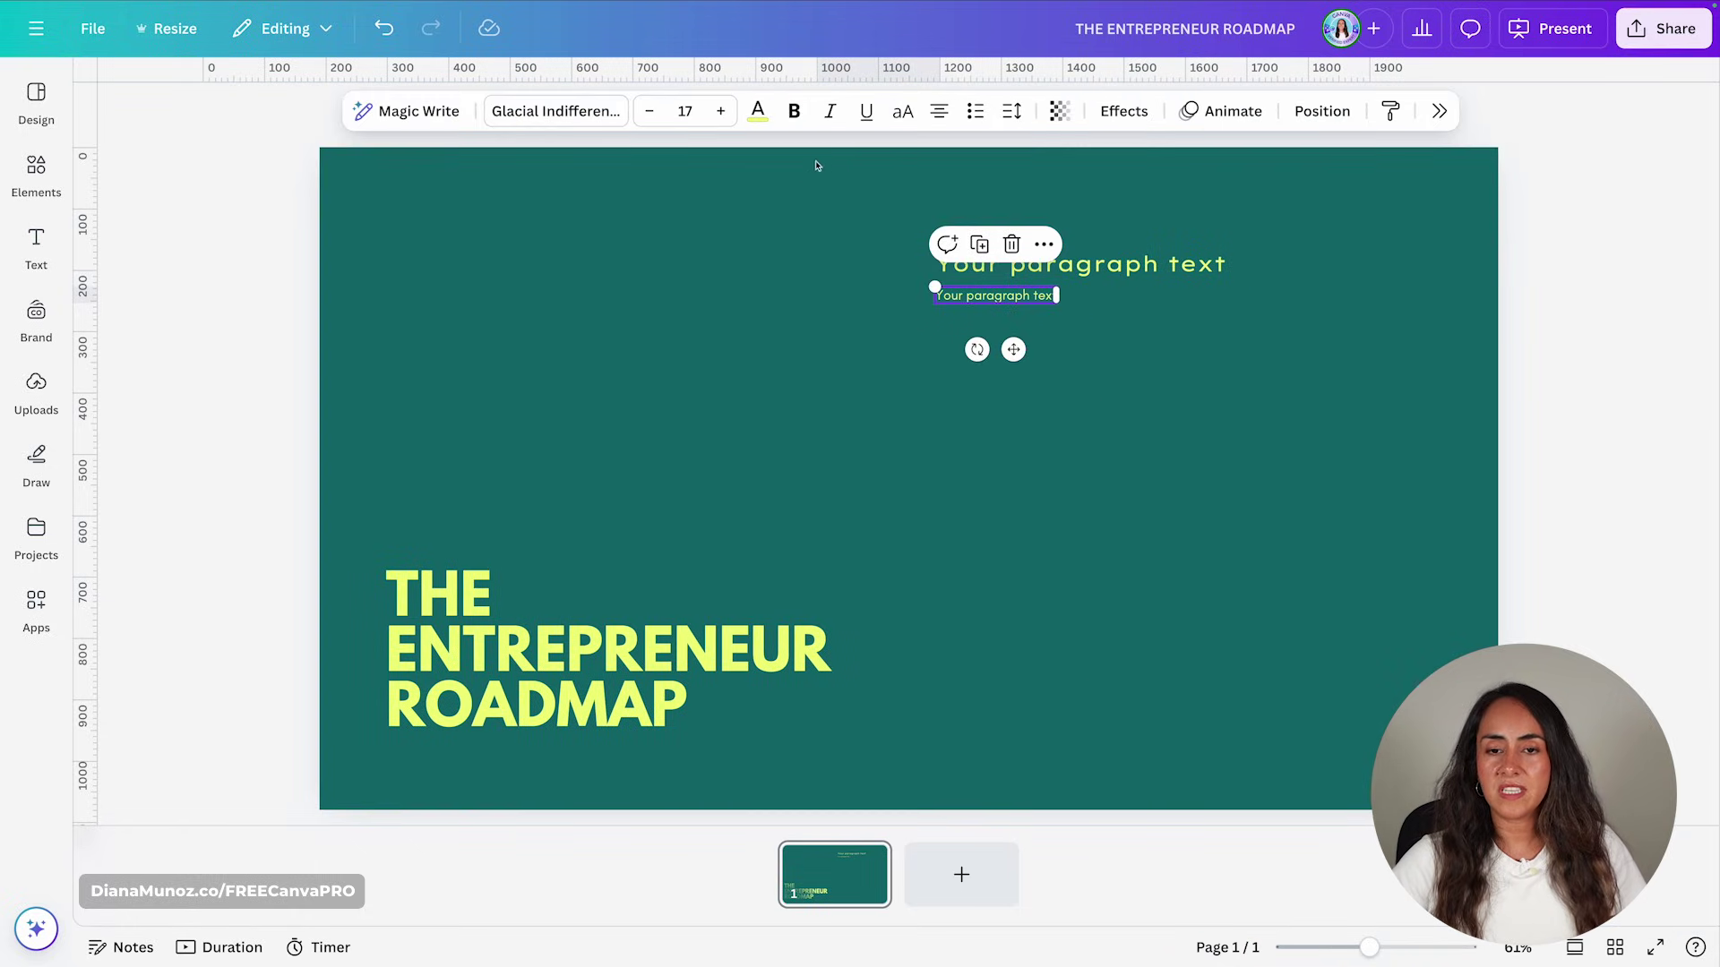
- Change the lower placeholder text's colour to #ebefdc
{"action": "left_click", "coordinate": [757, 112]}
{"action": "left_click", "coordinate": [1436, 141]}
{"action": "type", "text": "#f0fd7e"}
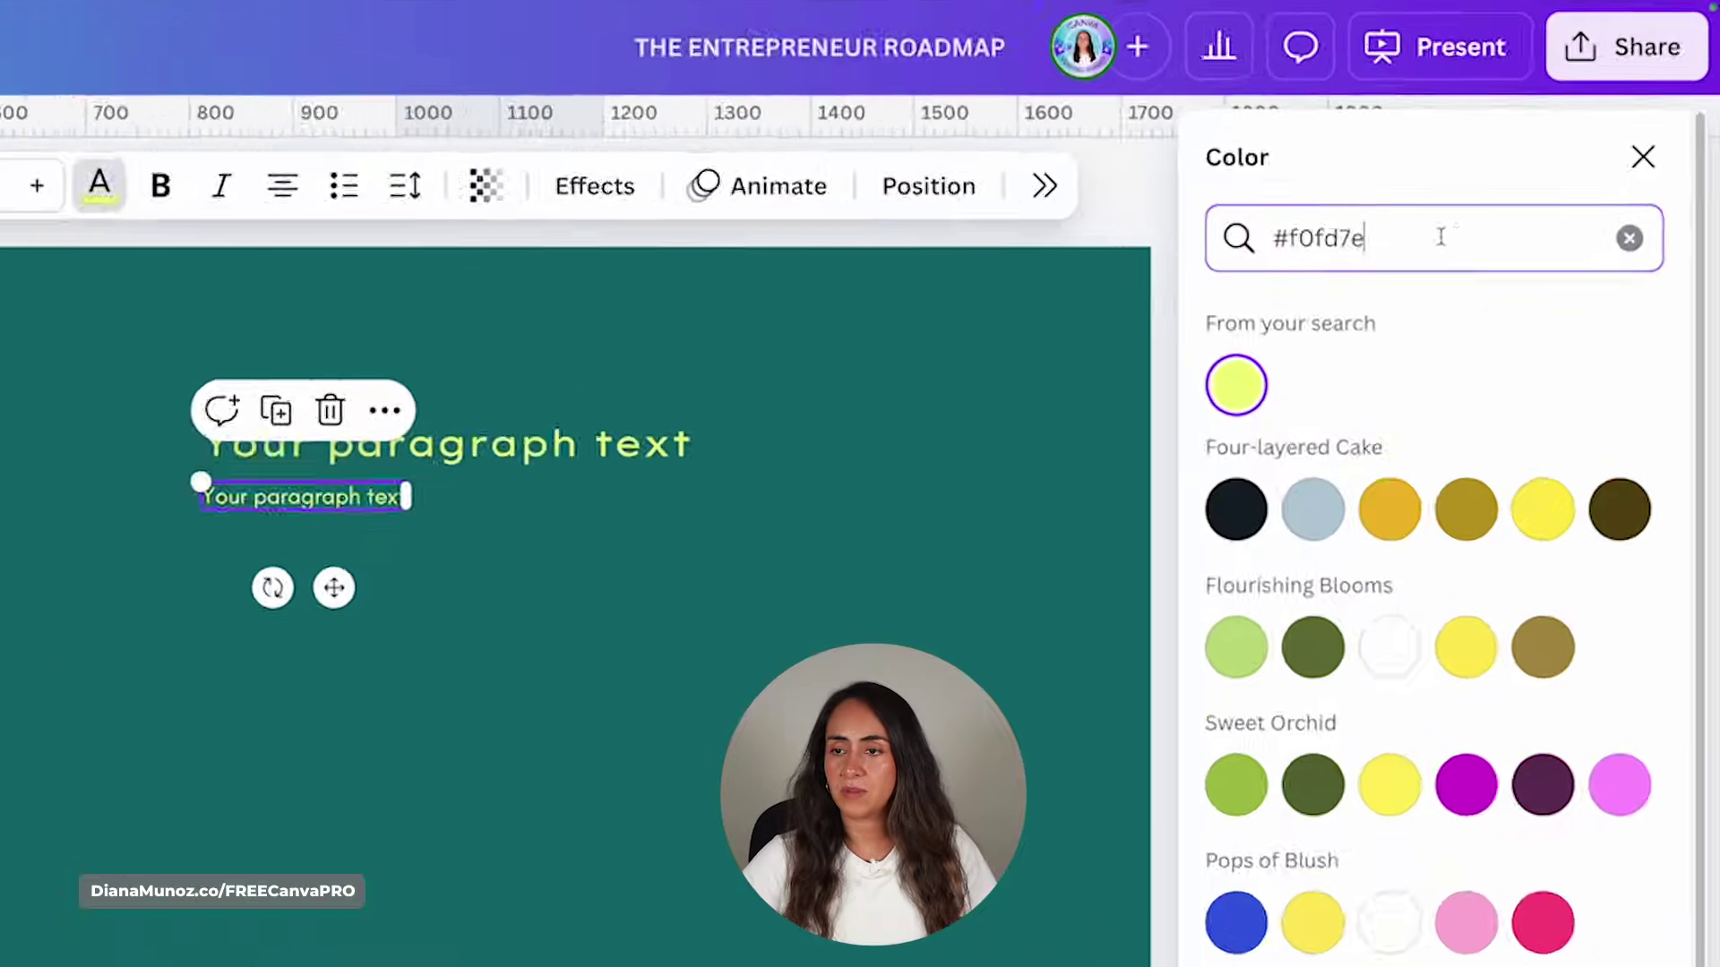
{"action": "left_click_drag", "start_coordinate": [1440, 237], "coordinate": [1257, 236]}
{"action": "type", "text": "#ebefdc"}
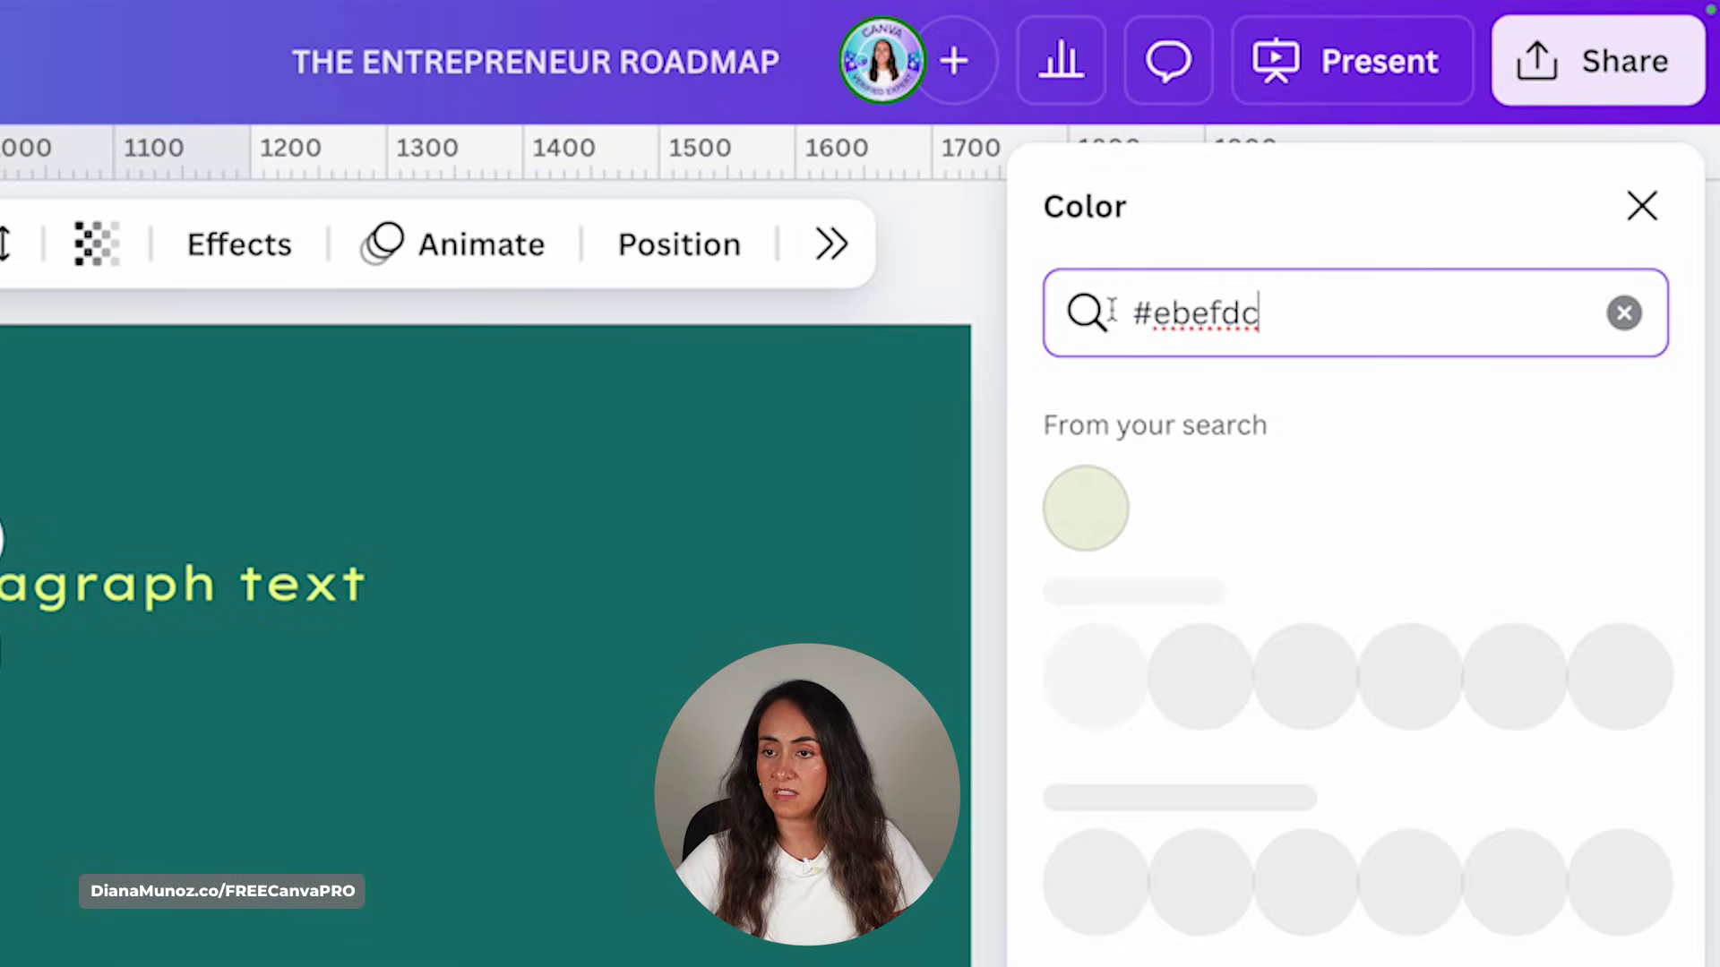
{"action": "left_click", "coordinate": [1090, 503]}
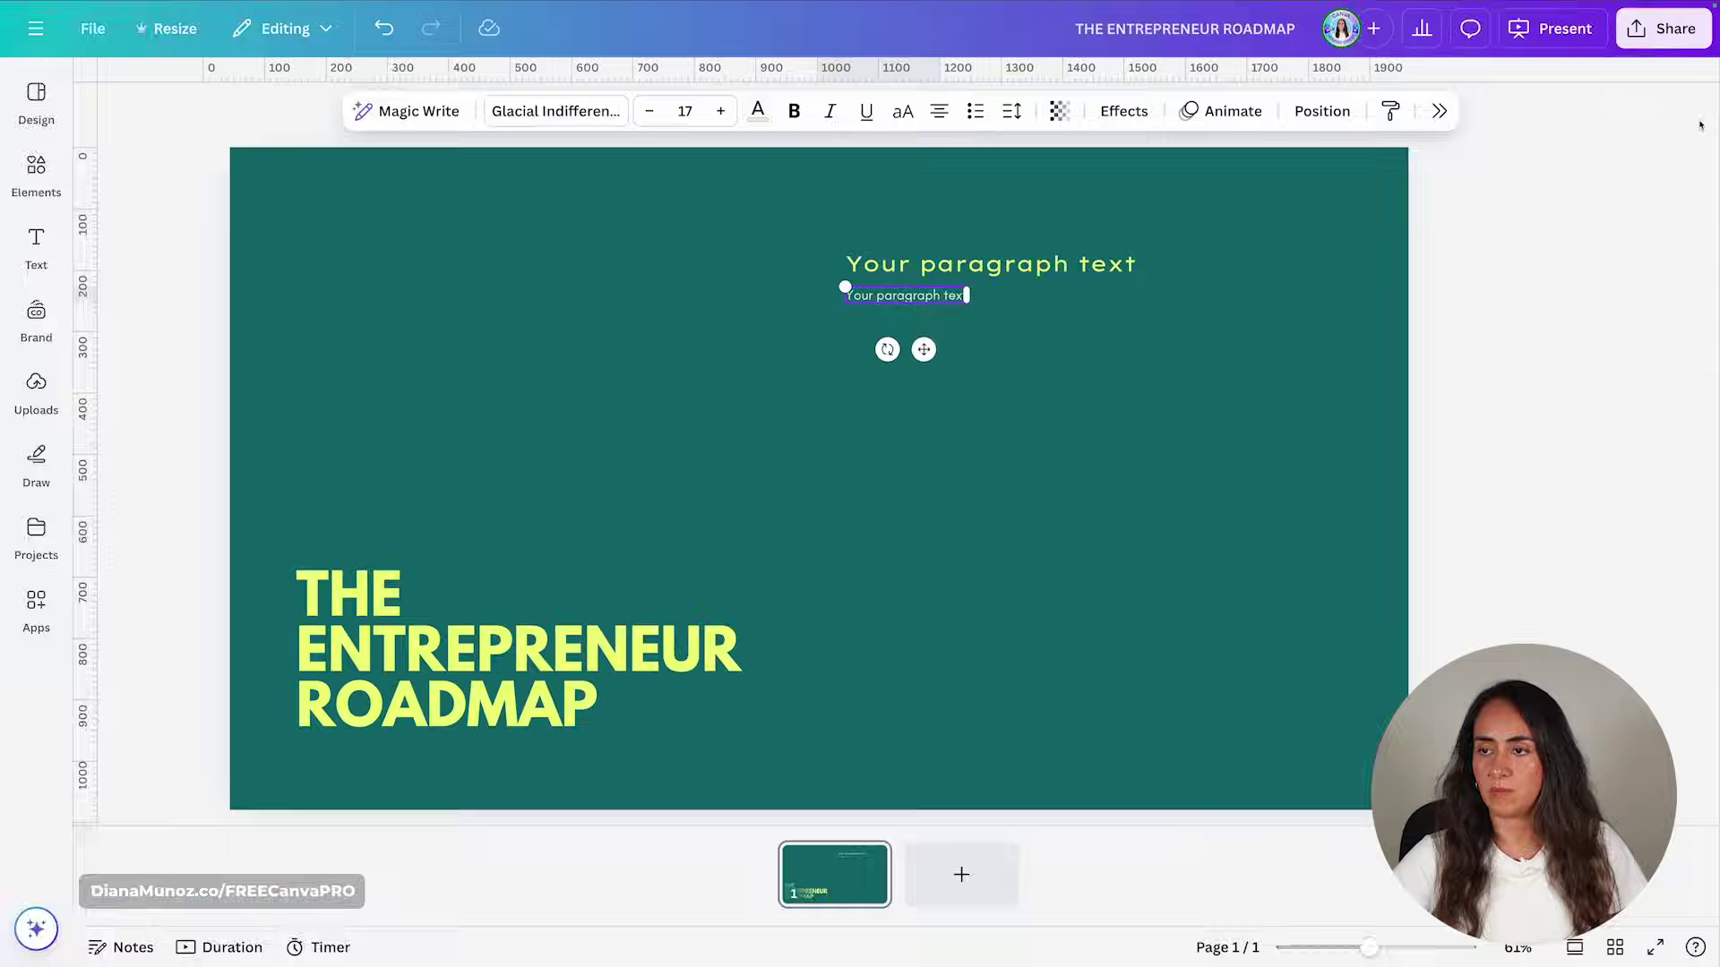
{"action": "left_click", "coordinate": [1384, 383]}
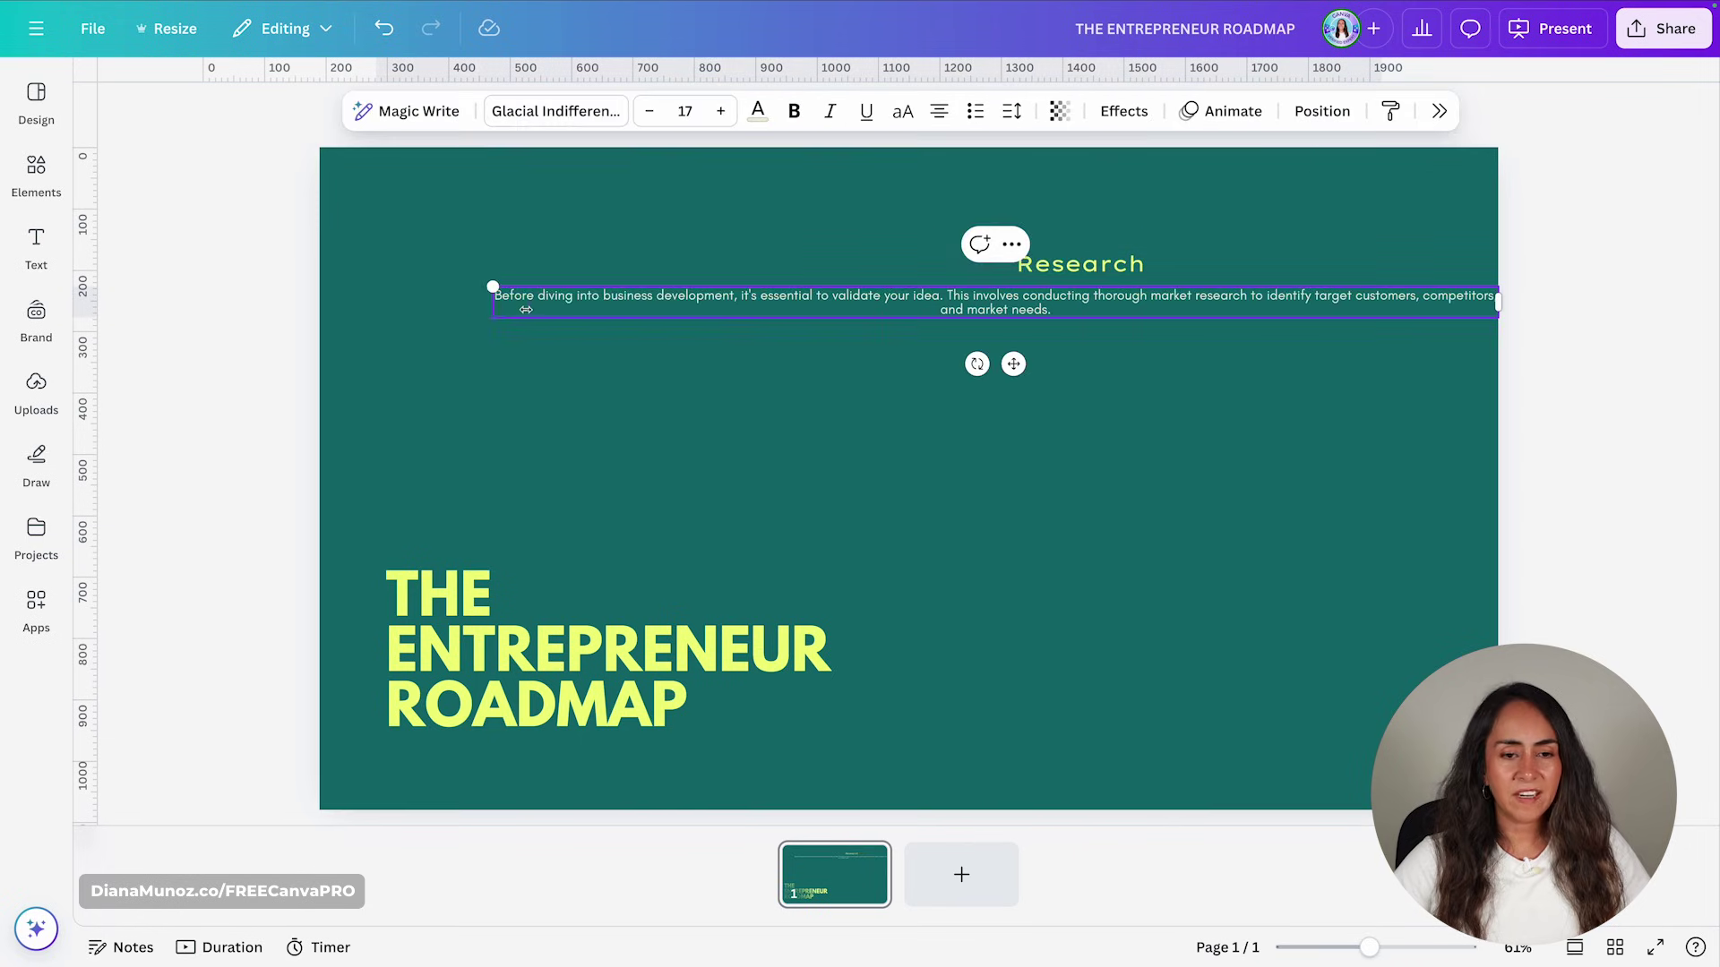
- Narrow the body text box so it starts beneath the Research heading, and left-align the heading and body text
{"action": "left_click_drag", "start_coordinate": [492, 296], "coordinate": [1010, 297]}
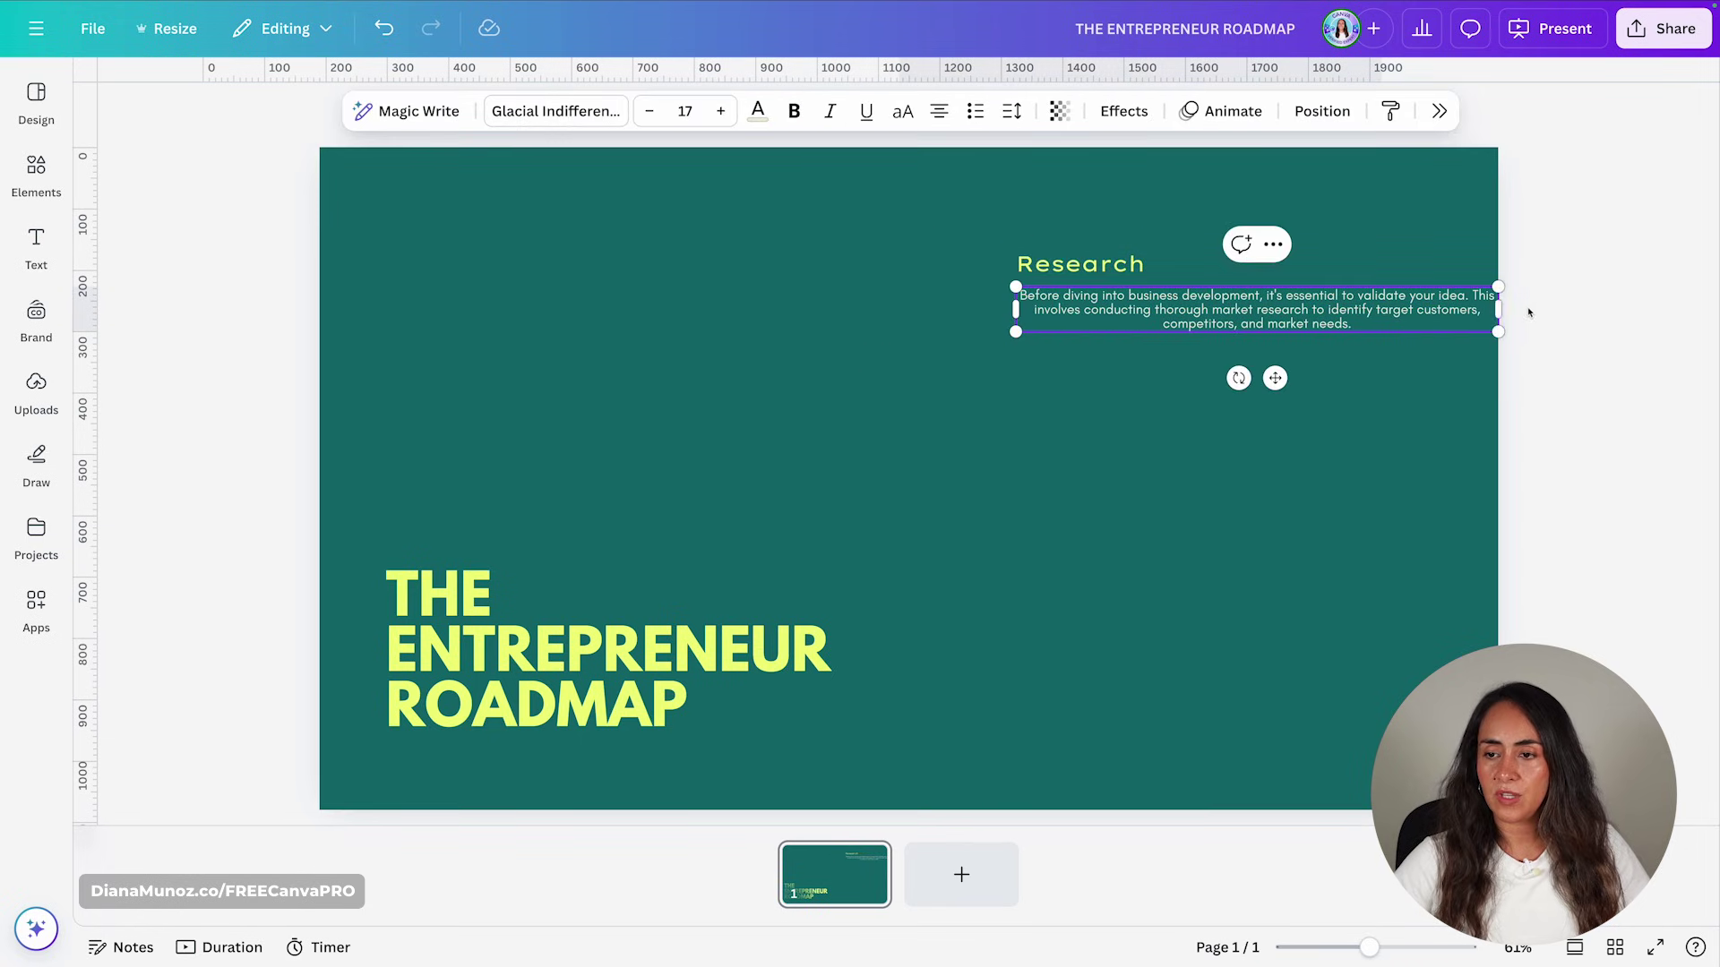
{"action": "left_click_drag", "start_coordinate": [1498, 310], "coordinate": [1273, 312]}
{"action": "left_click_drag", "start_coordinate": [1272, 323], "coordinate": [1356, 315]}
{"action": "left_click_drag", "start_coordinate": [1027, 201], "coordinate": [1144, 432]}
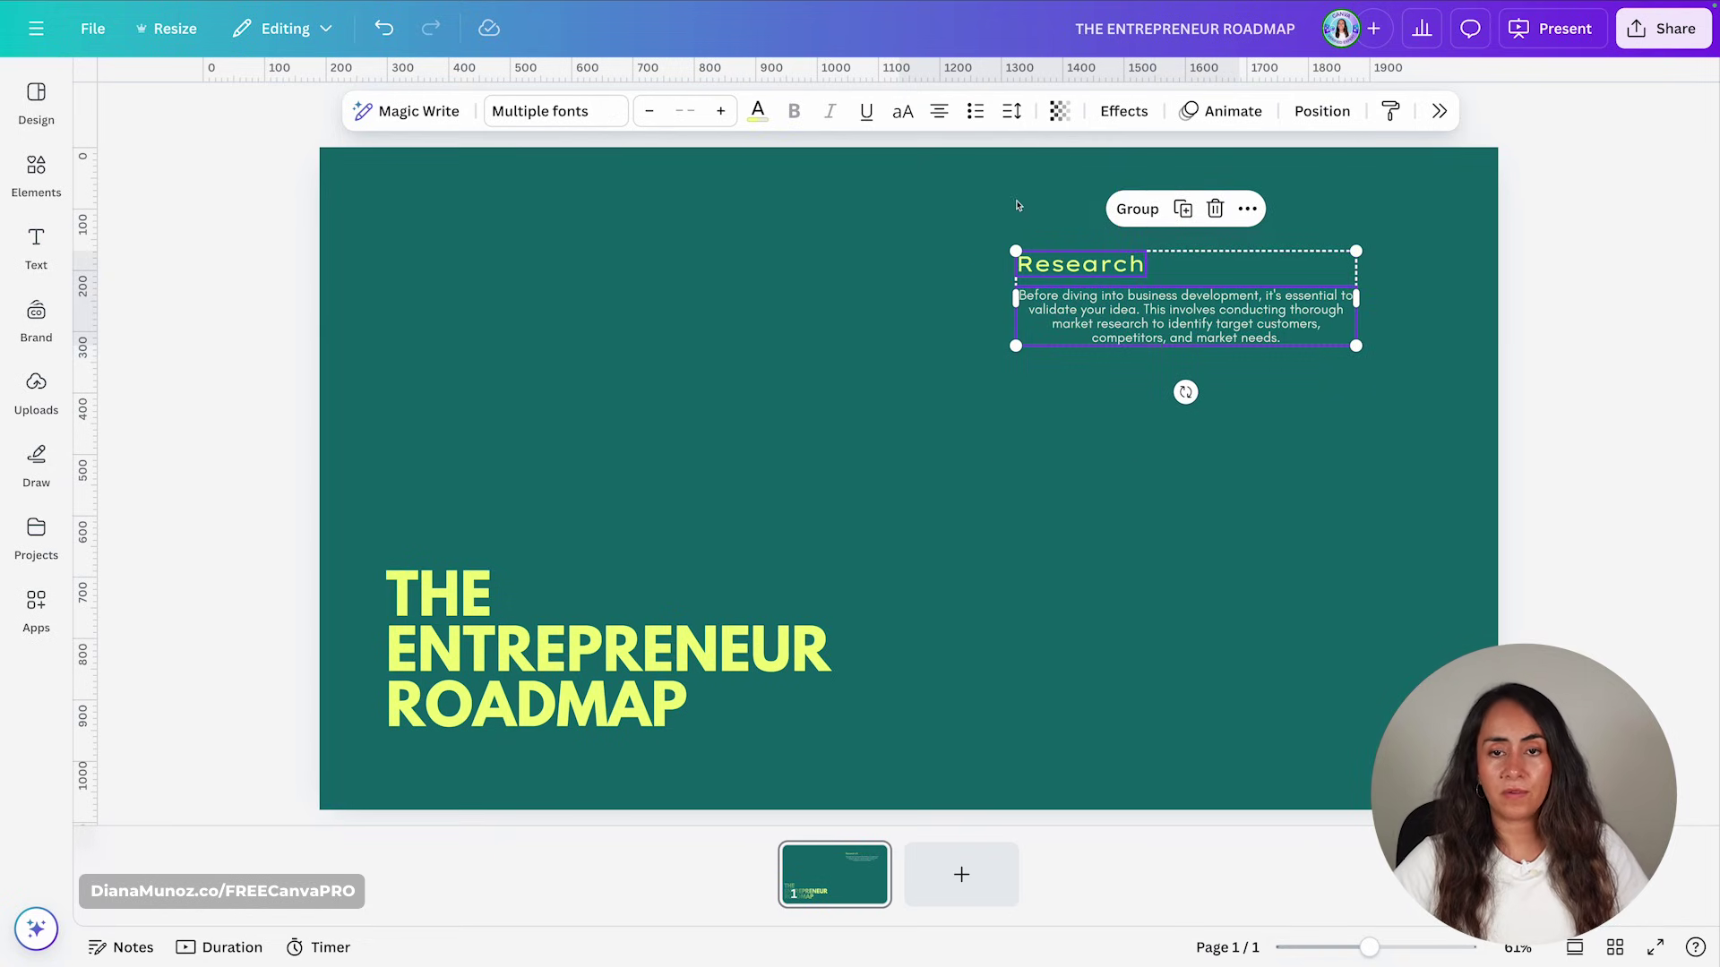
{"action": "left_click", "coordinate": [940, 115]}
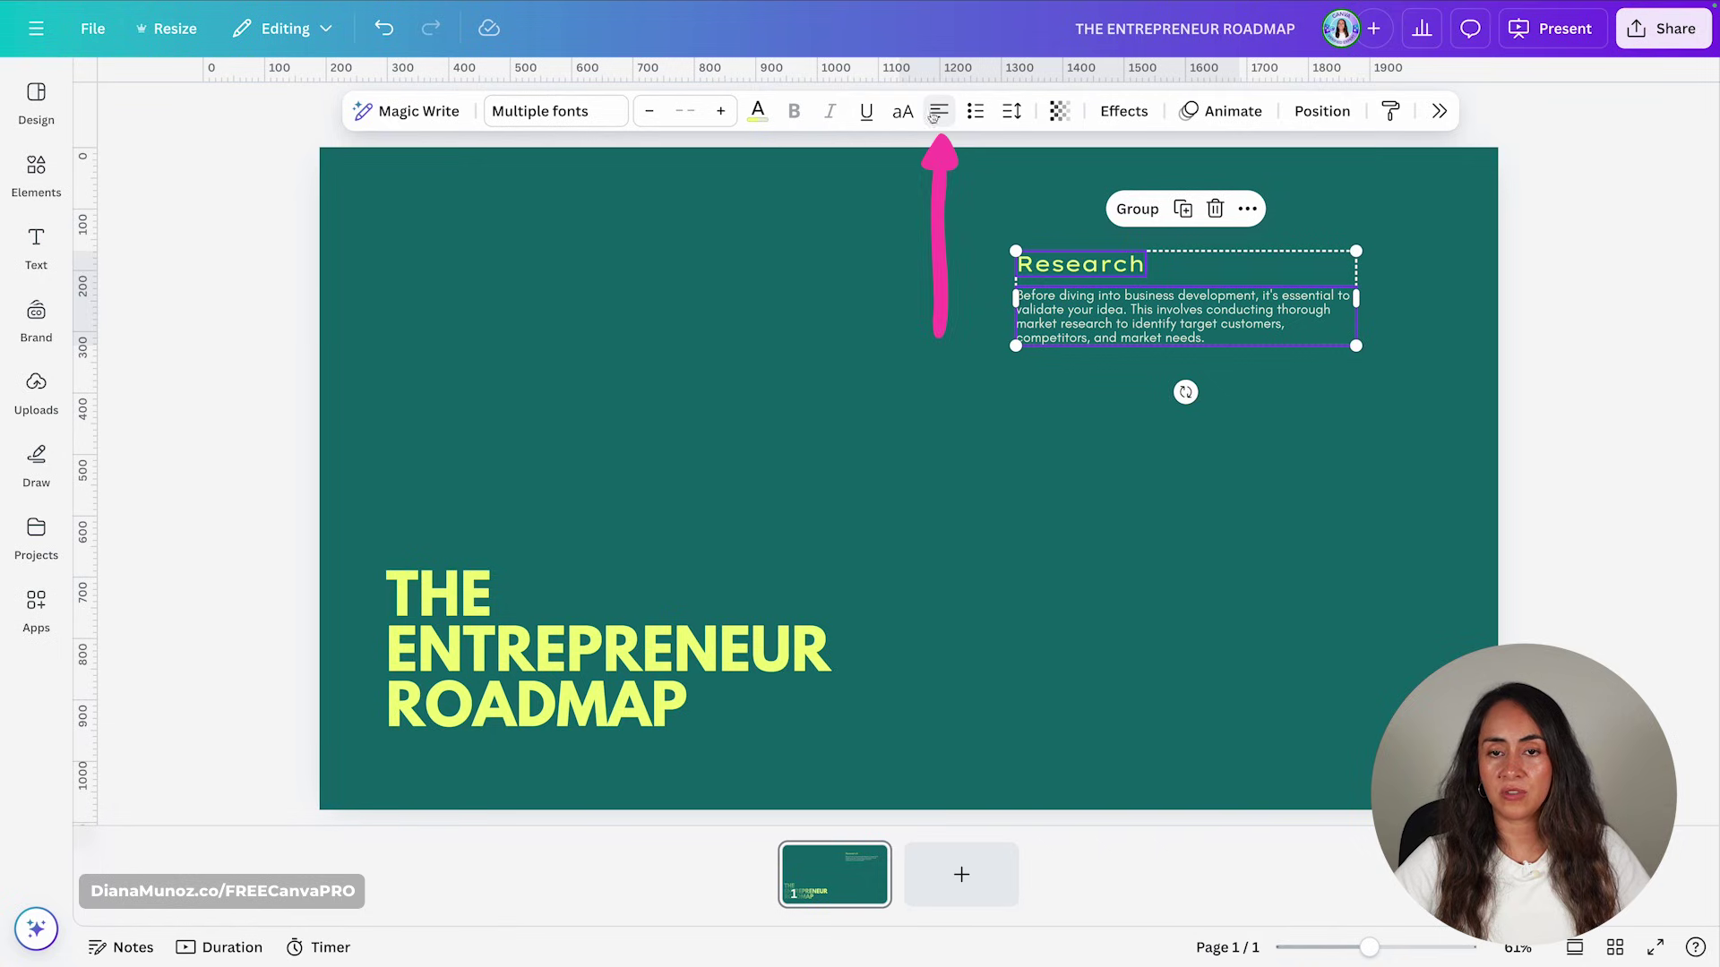
{"action": "left_click", "coordinate": [1162, 376]}
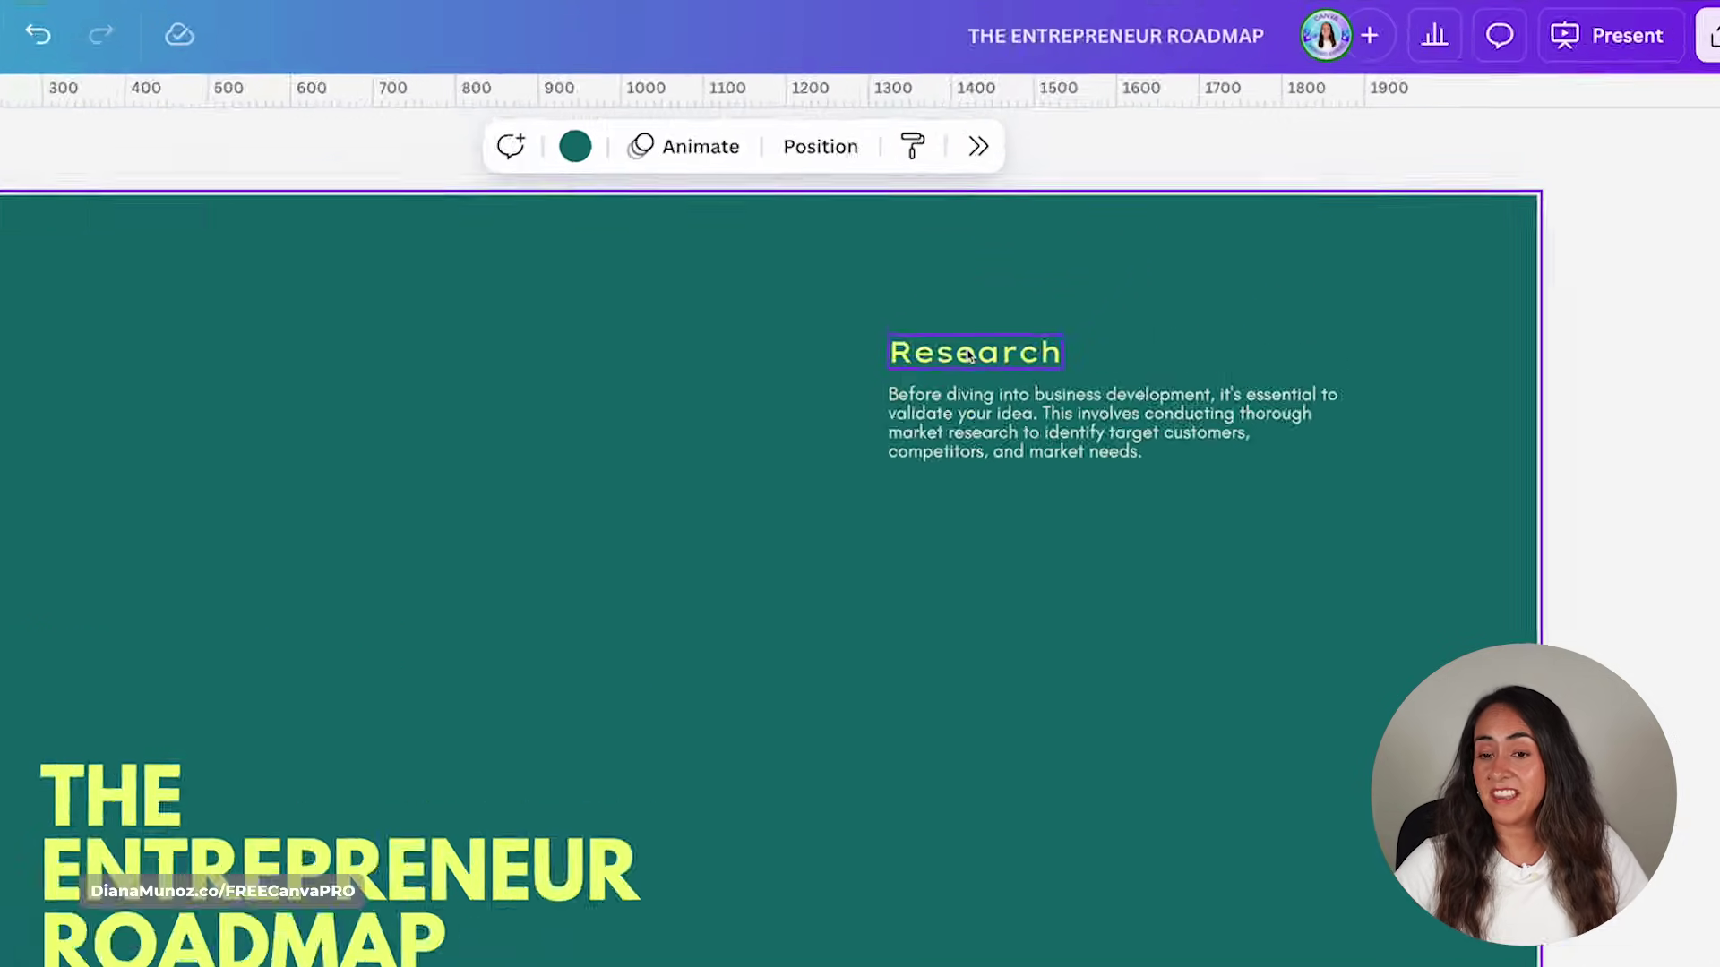
- Make the Research heading uppercase with a box as wide as the body text, and shift both texts slightly left
{"action": "left_click", "coordinate": [1076, 267]}
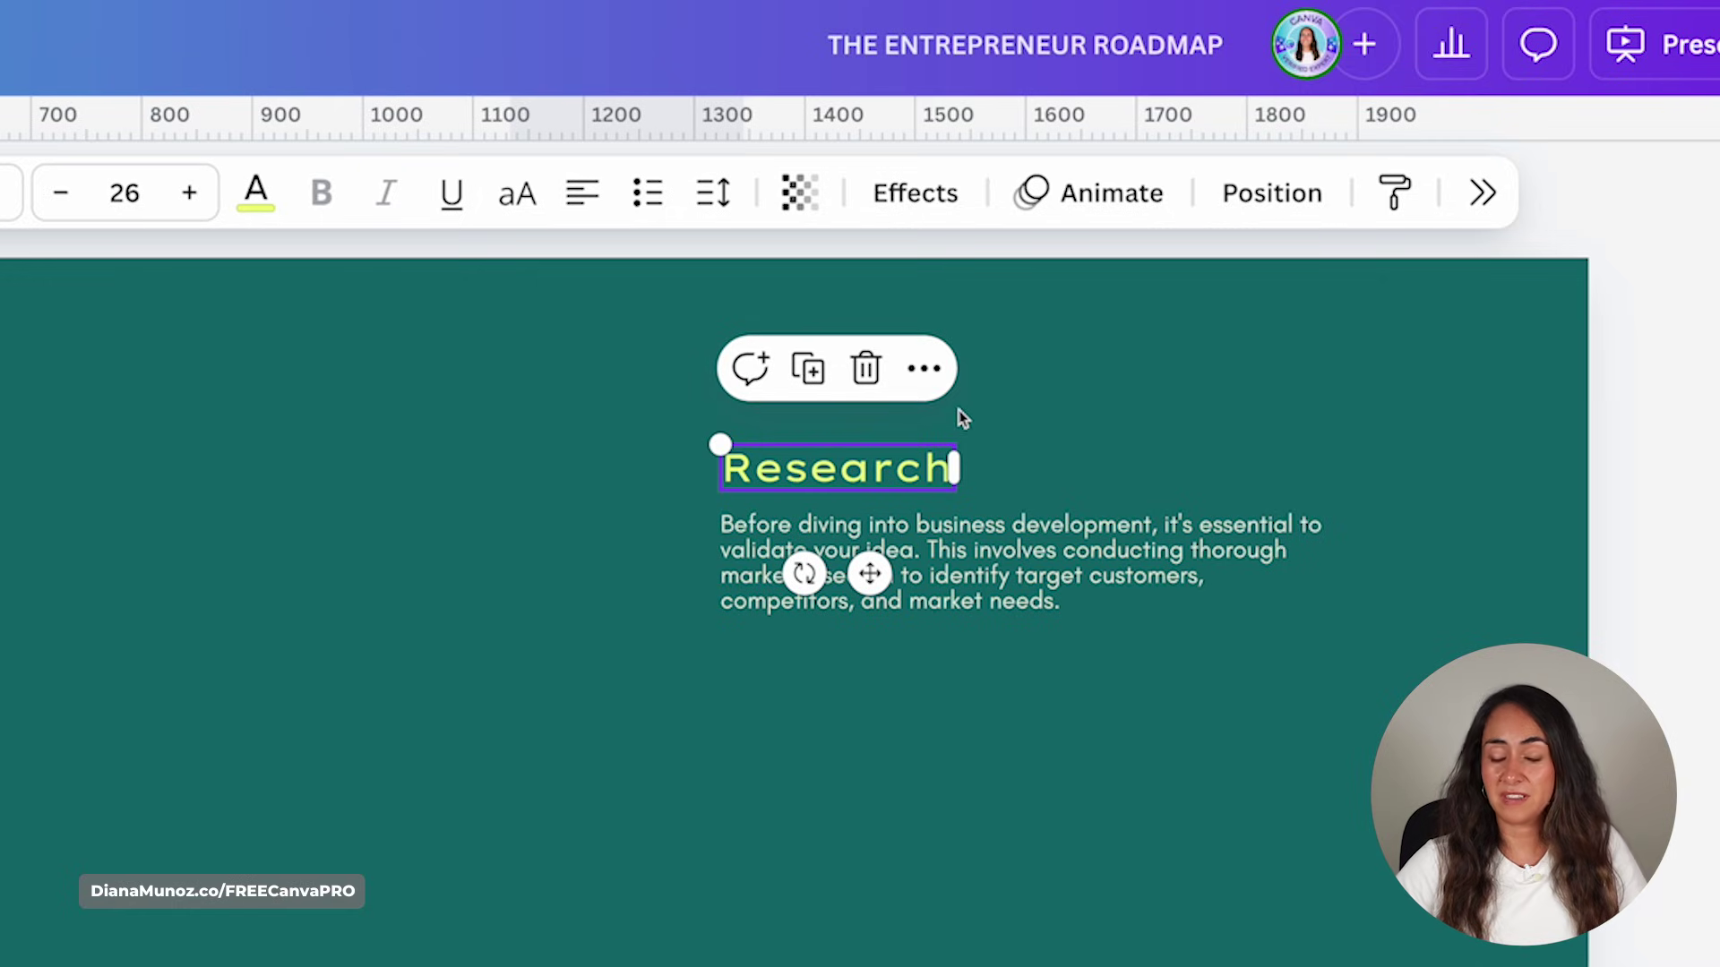
{"action": "left_click", "coordinate": [512, 199]}
{"action": "mouse_move", "coordinate": [885, 468]}
{"action": "left_mouse_down"}
{"action": "mouse_move", "coordinate": [885, 486]}
{"action": "mouse_move", "coordinate": [1341, 479]}
{"action": "left_mouse_up"}
{"action": "left_click_drag", "start_coordinate": [1438, 391], "coordinate": [1155, 639]}
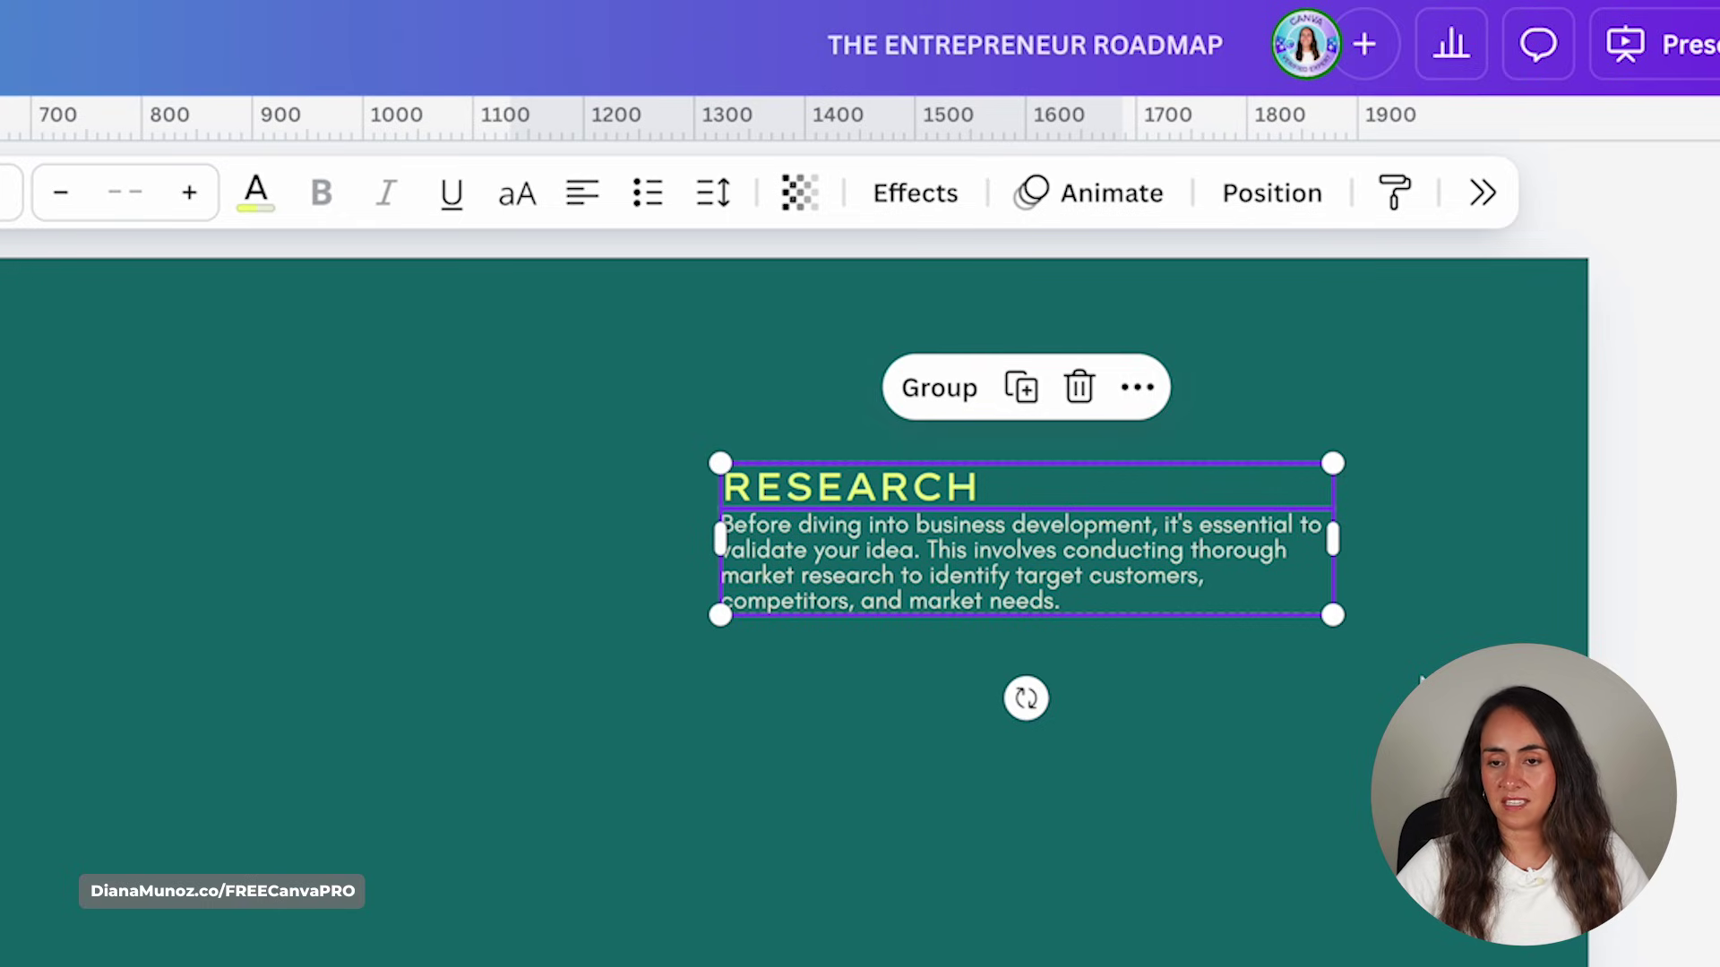
{"action": "left_click", "coordinate": [1327, 329]}
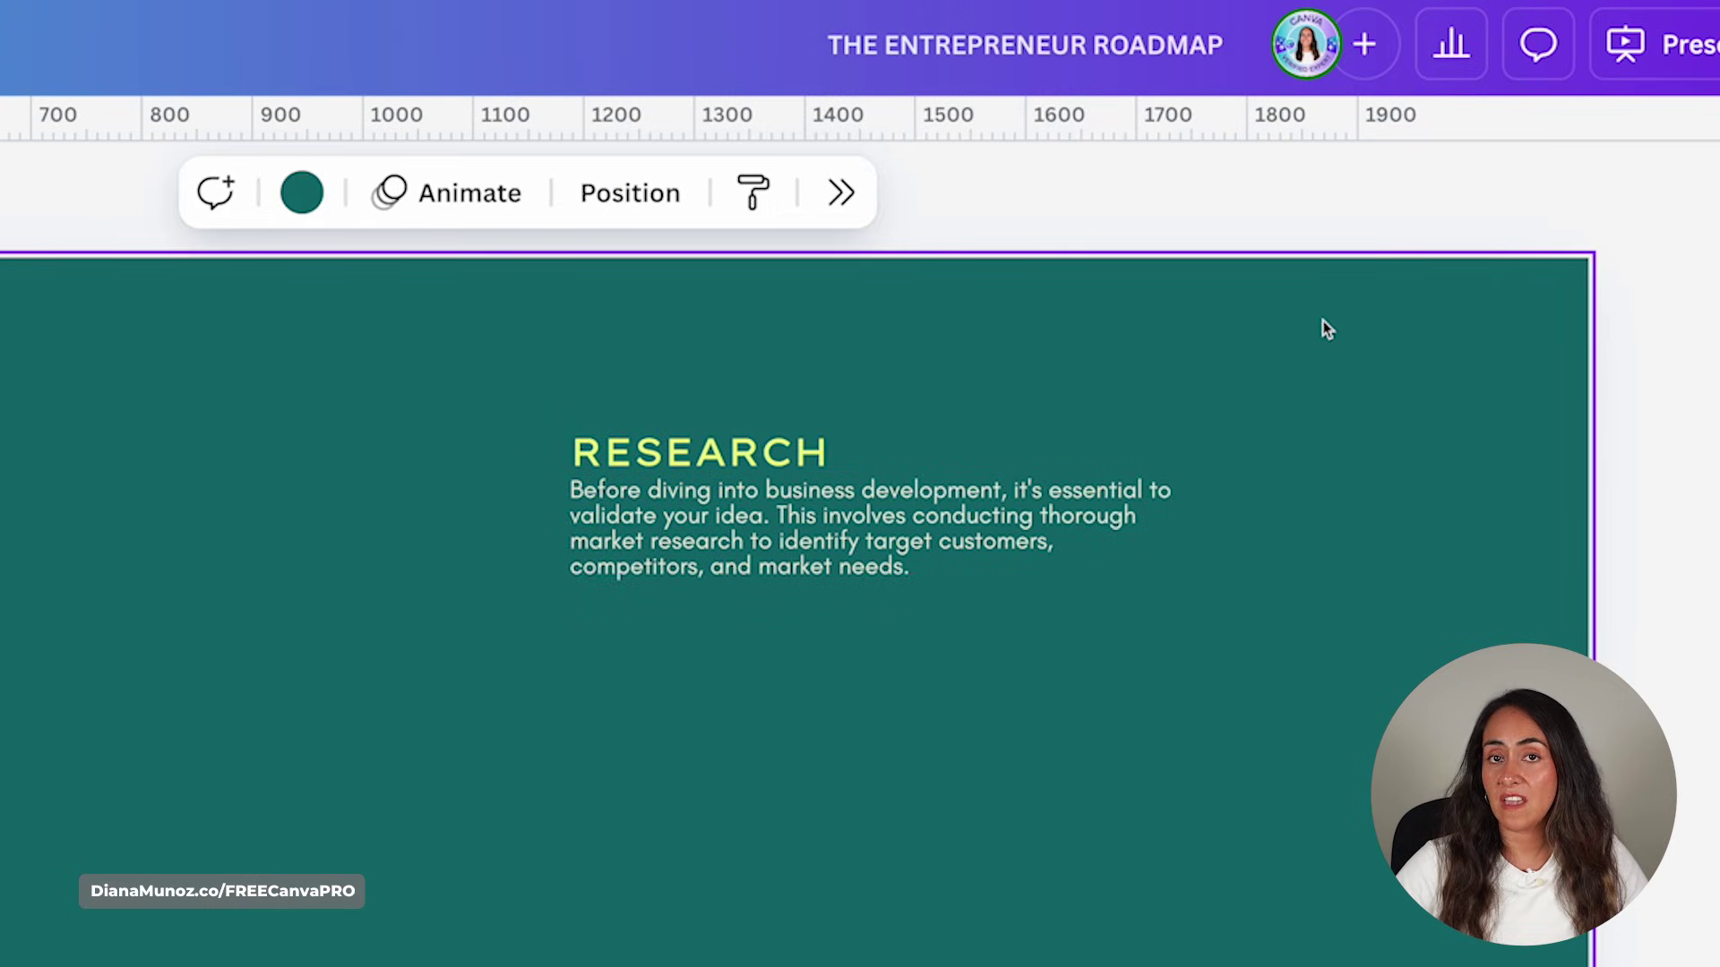
- Duplicate the Research heading and body text together and place the copy below the original, slightly further right
{"action": "left_click_drag", "start_coordinate": [1326, 322], "coordinate": [541, 714]}
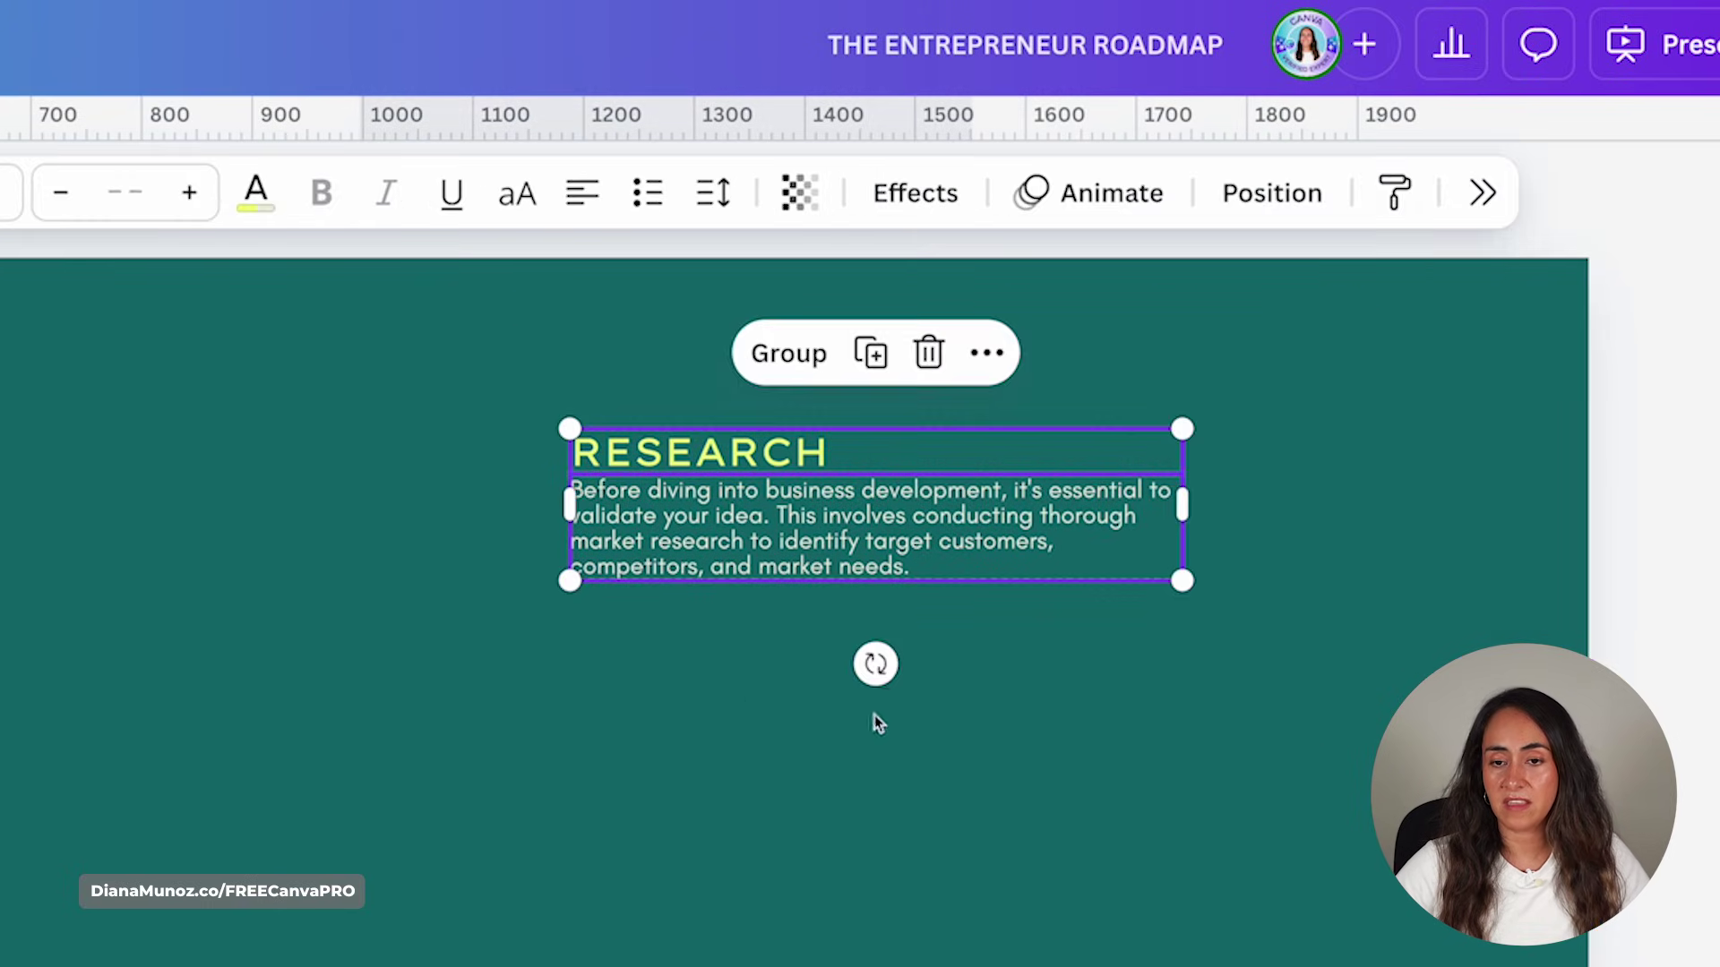
{"action": "left_click", "coordinate": [871, 354]}
{"action": "left_click_drag", "start_coordinate": [927, 539], "coordinate": [984, 796]}
{"action": "left_click", "coordinate": [959, 750]}
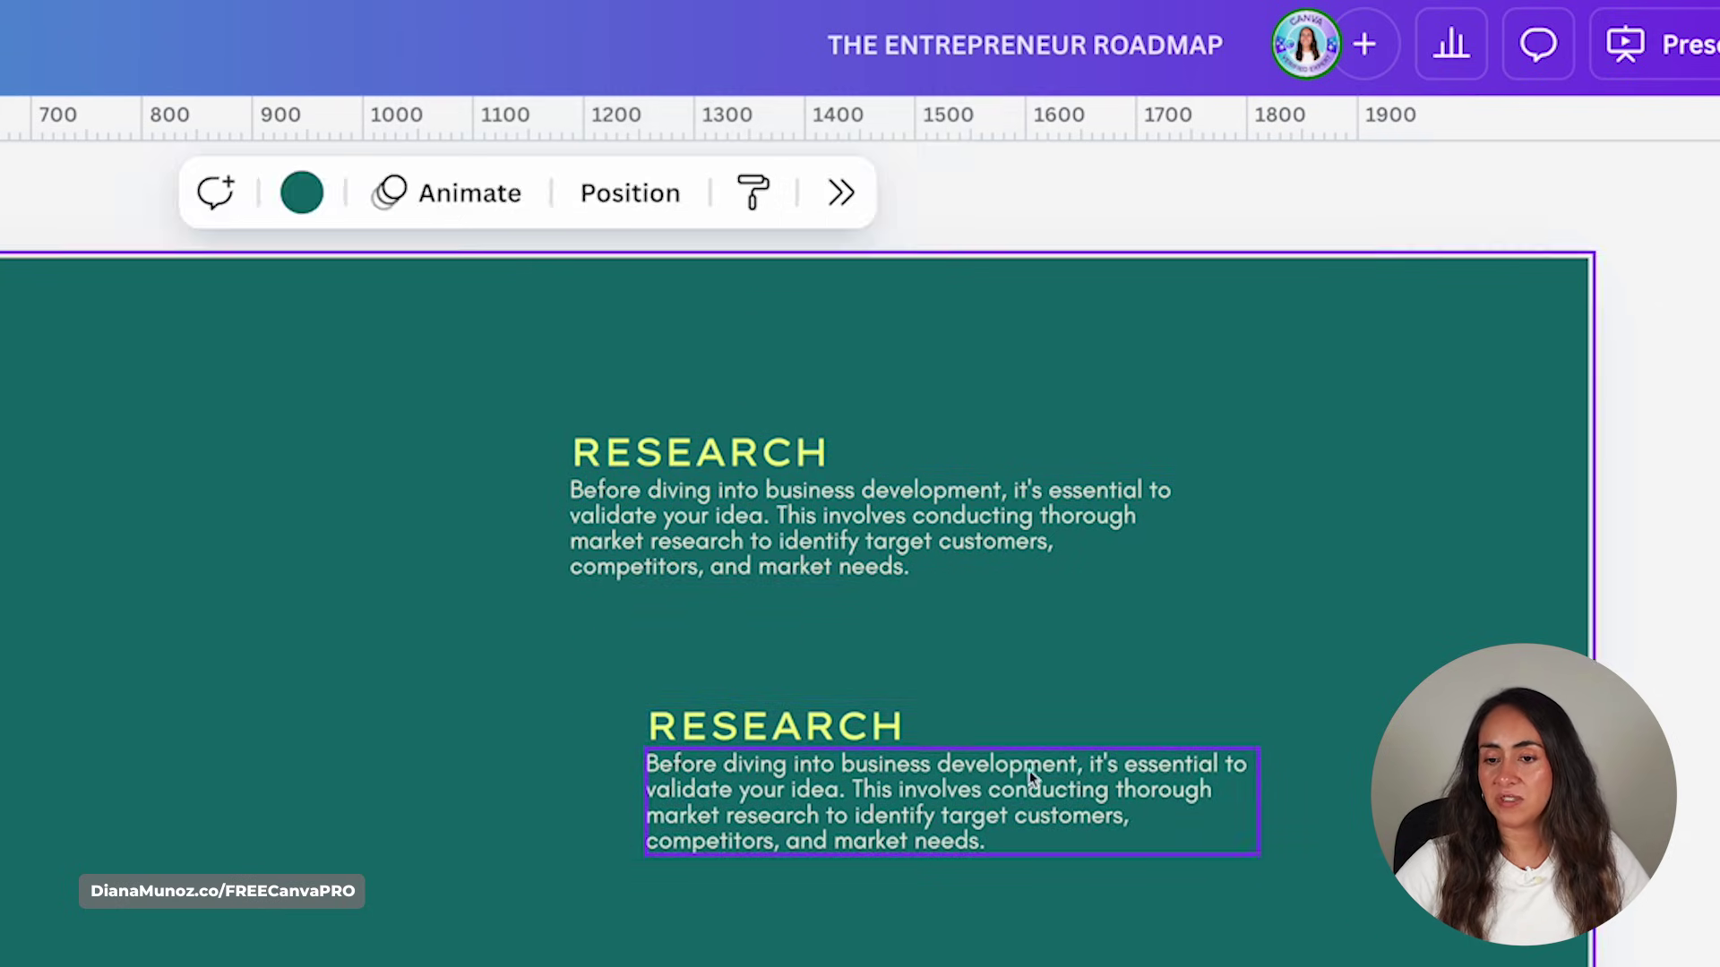
- Open the copied heading and the copied body text for editing with their contents selected
{"action": "left_click", "coordinate": [955, 735]}
{"action": "double_click", "coordinate": [948, 727]}
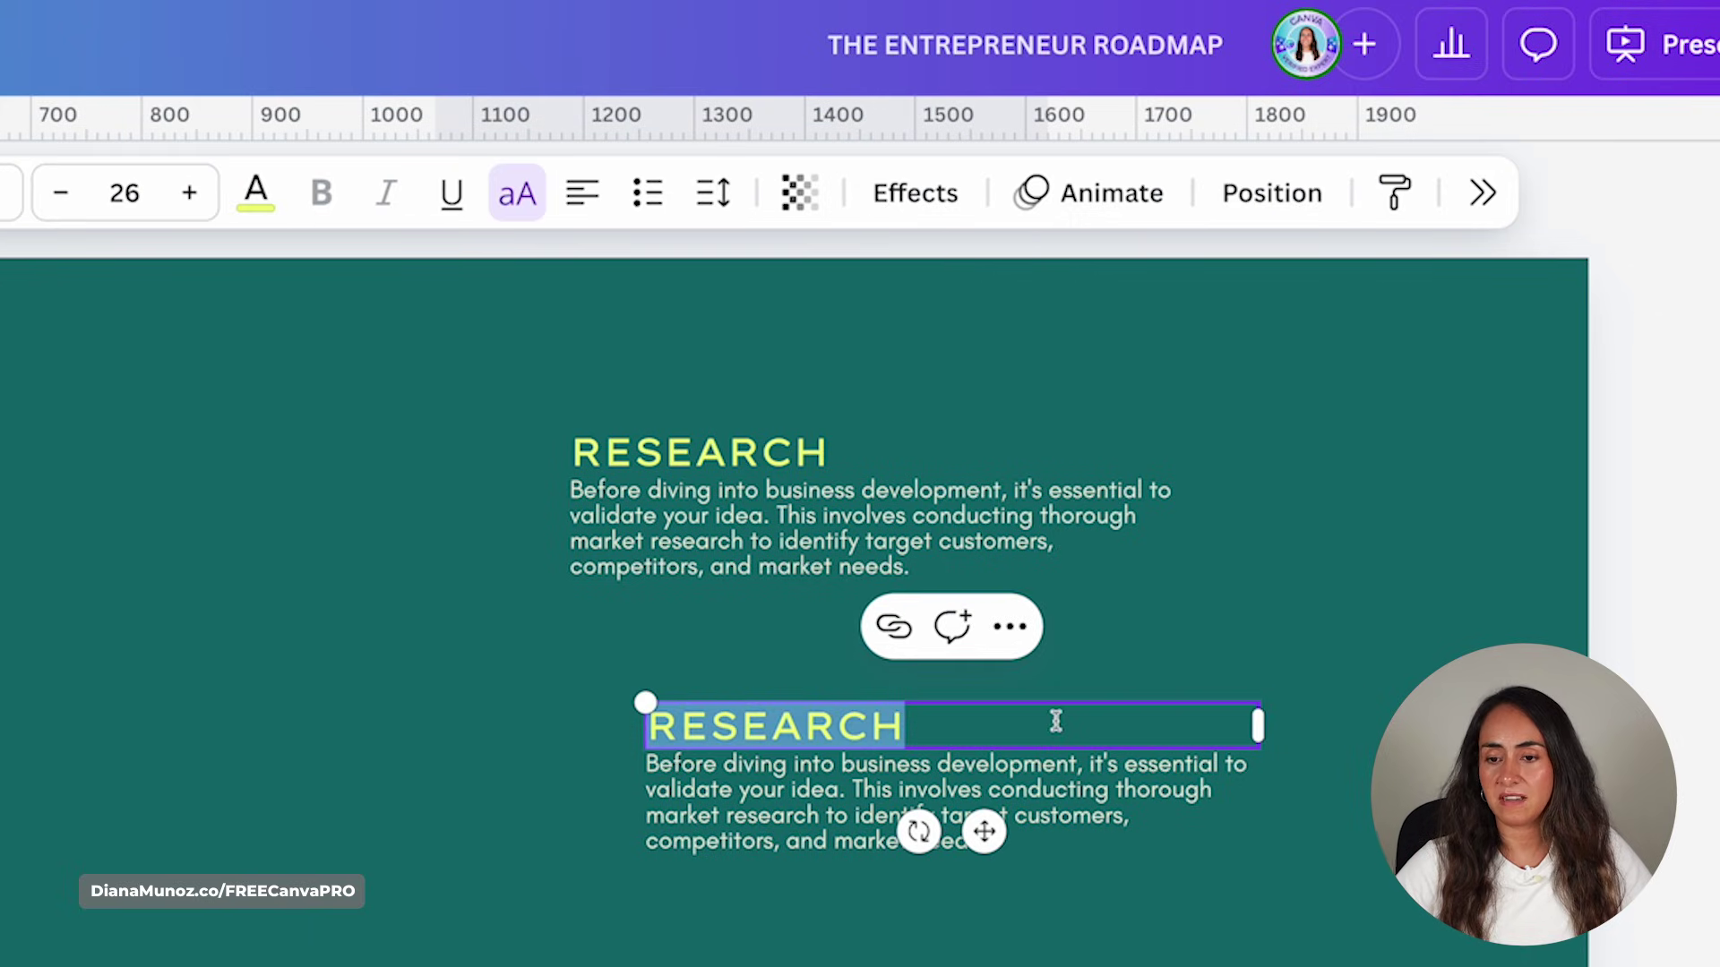
{"action": "left_click", "coordinate": [1102, 788]}
{"action": "left_click", "coordinate": [1101, 789]}
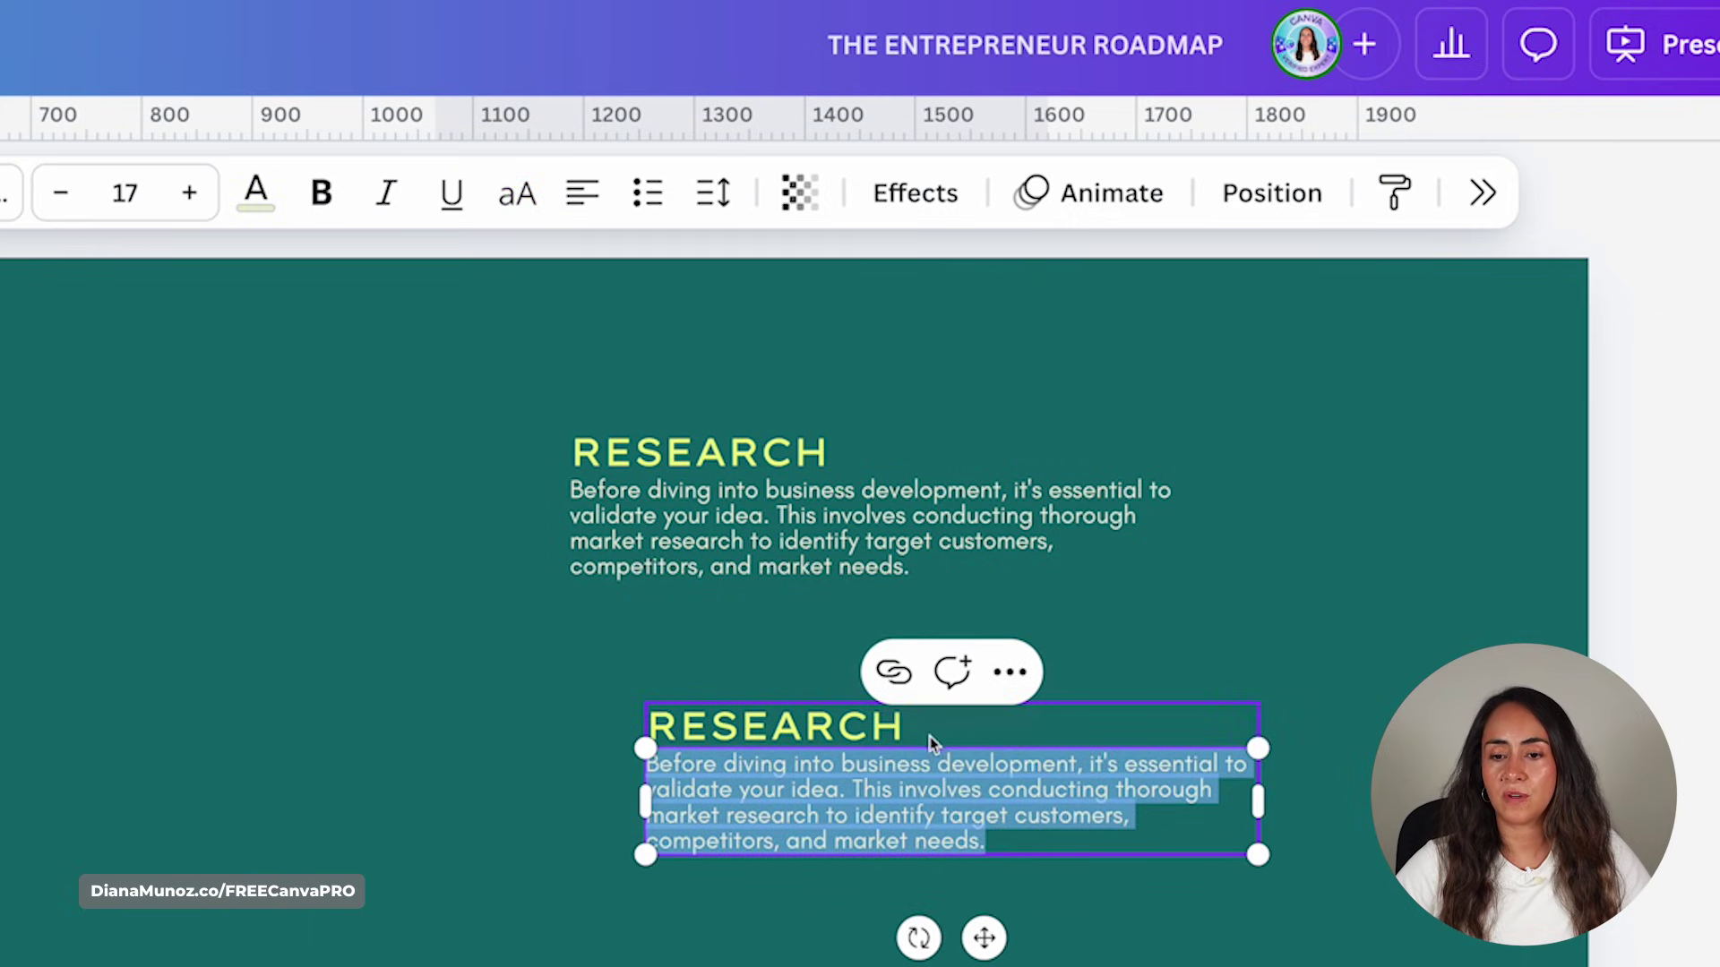
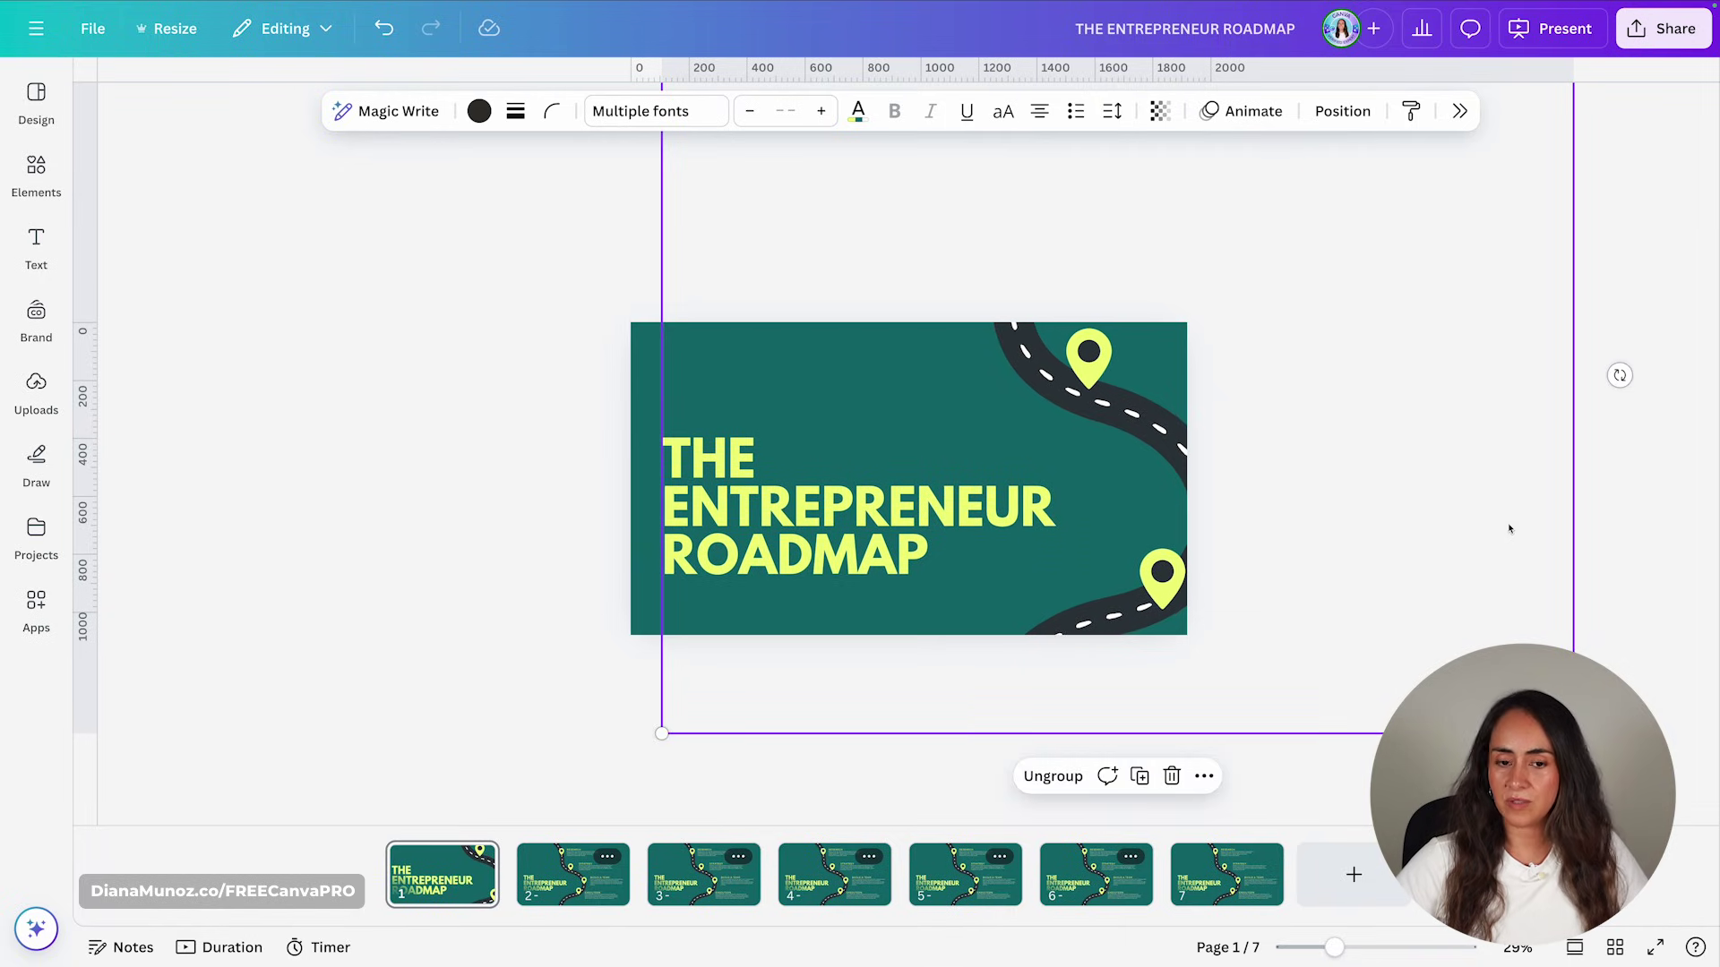
- Reposition the enlarged roadmap group on page 1 as a title view, and open page 2
{"action": "left_click_drag", "start_coordinate": [1156, 482], "coordinate": [1158, 509]}
{"action": "left_click", "coordinate": [573, 874]}
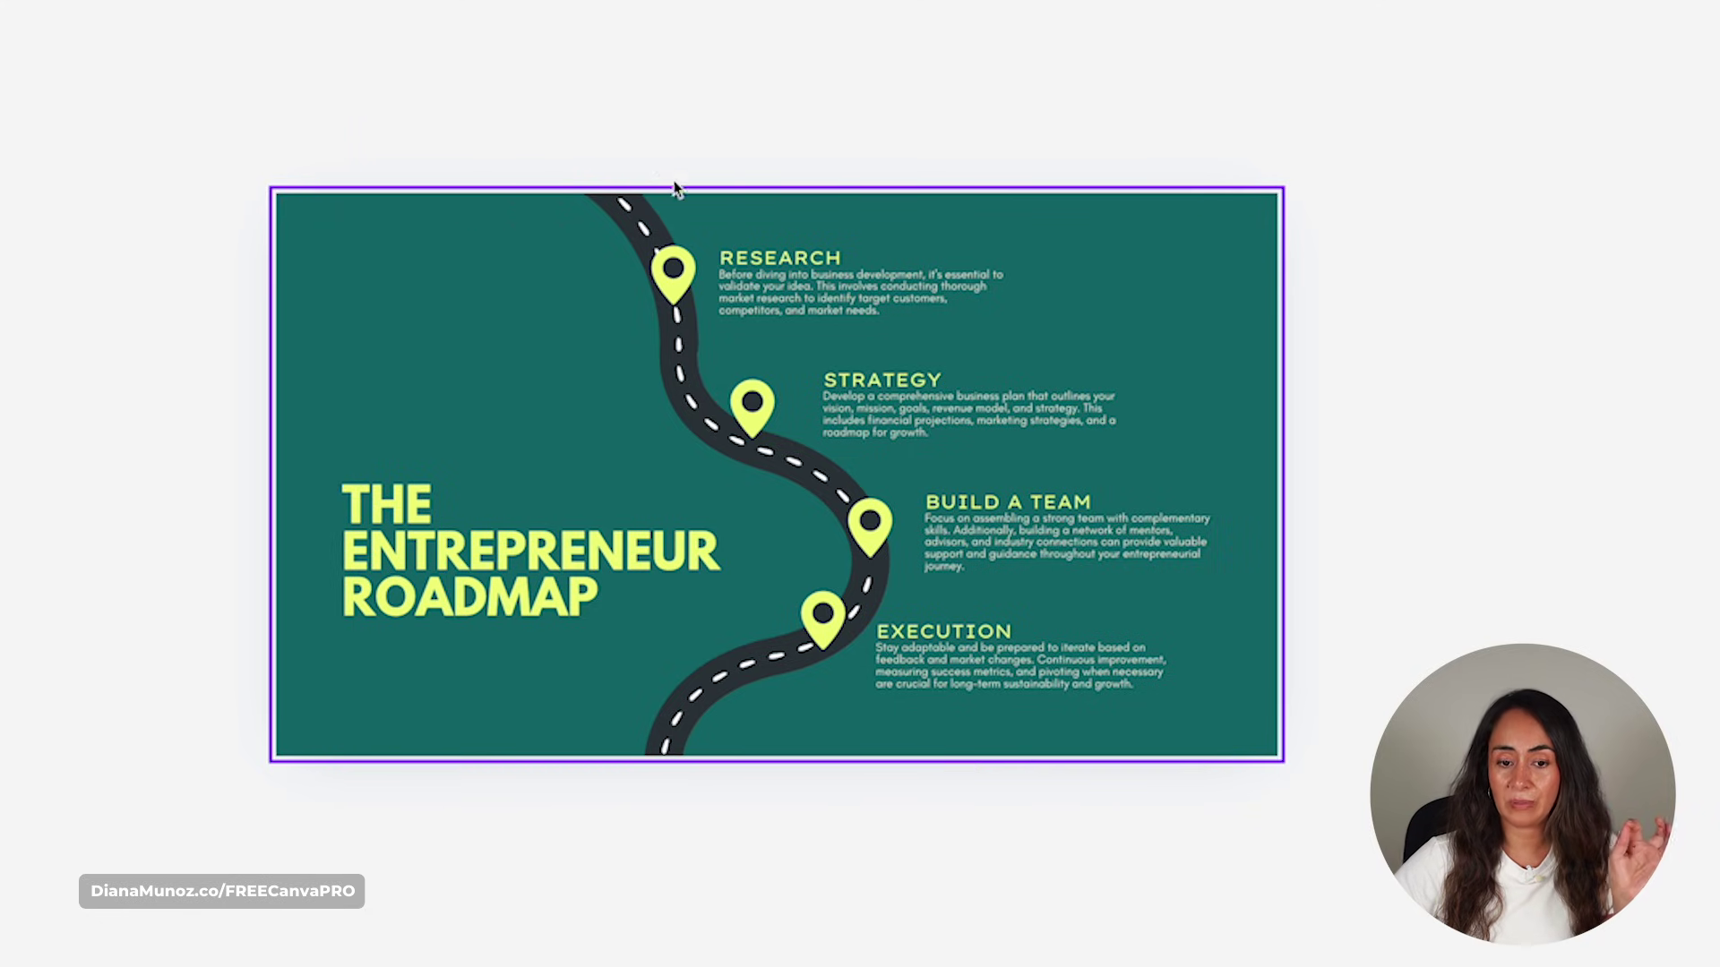
- On page 3, hide the headings and body texts other than Research by recolouring them in the background green
{"action": "left_click", "coordinate": [1039, 396]}
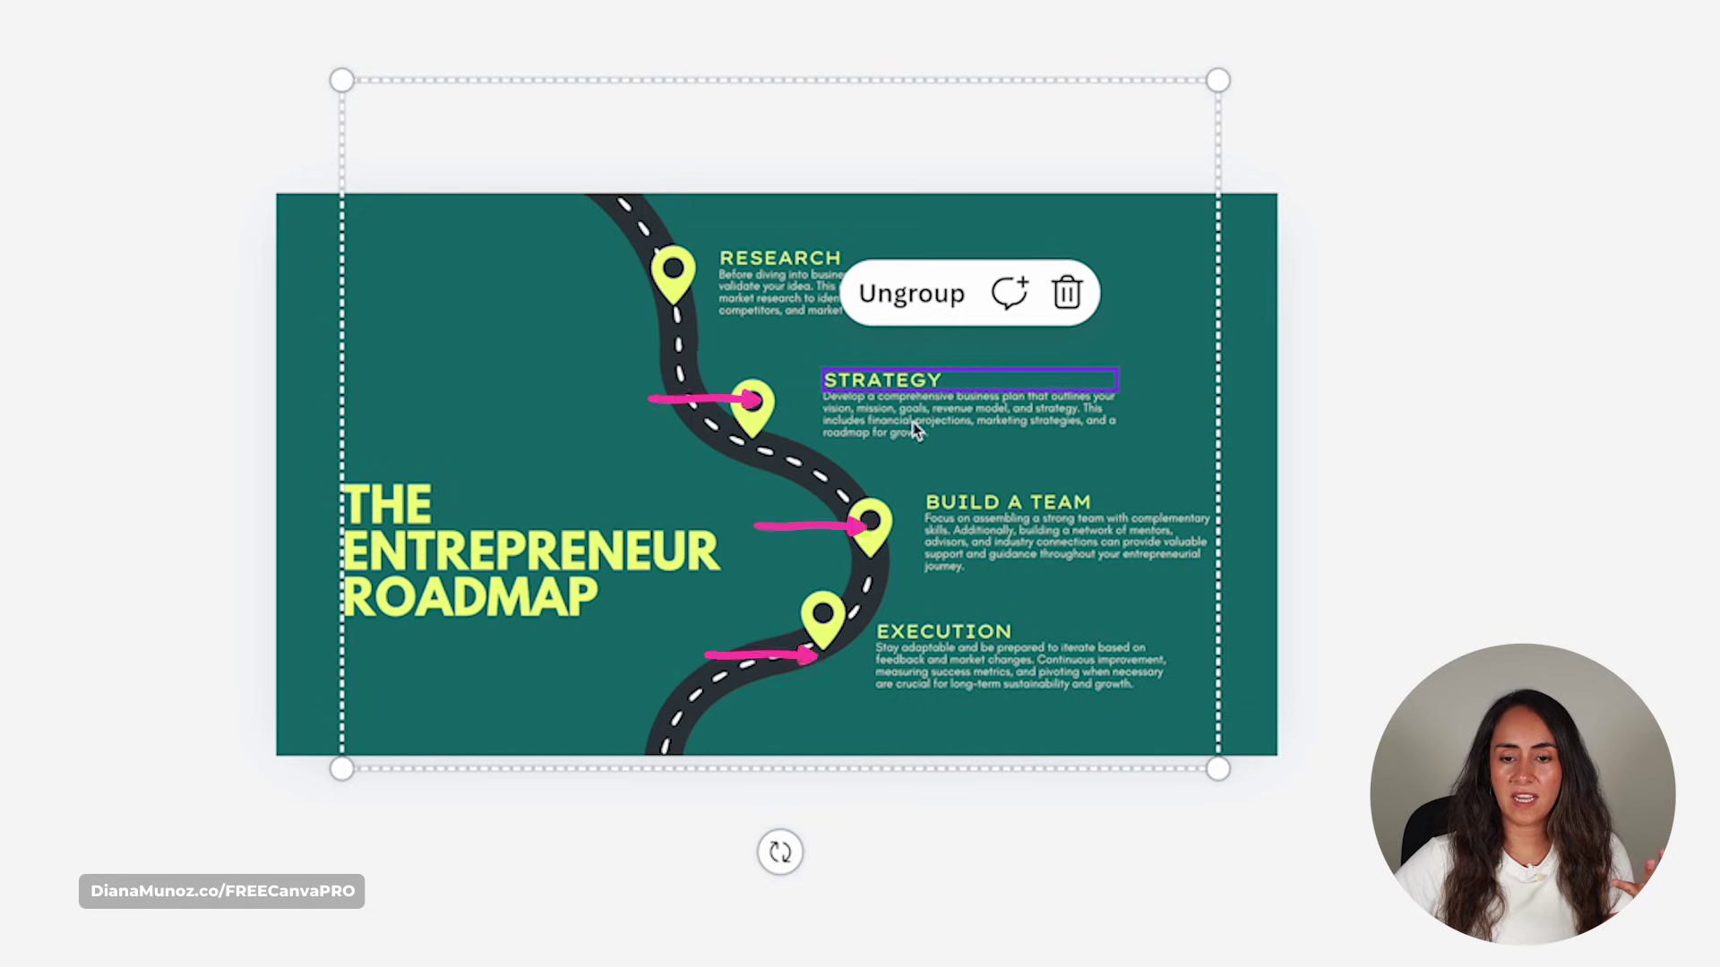
{"action": "left_click", "coordinate": [756, 110]}
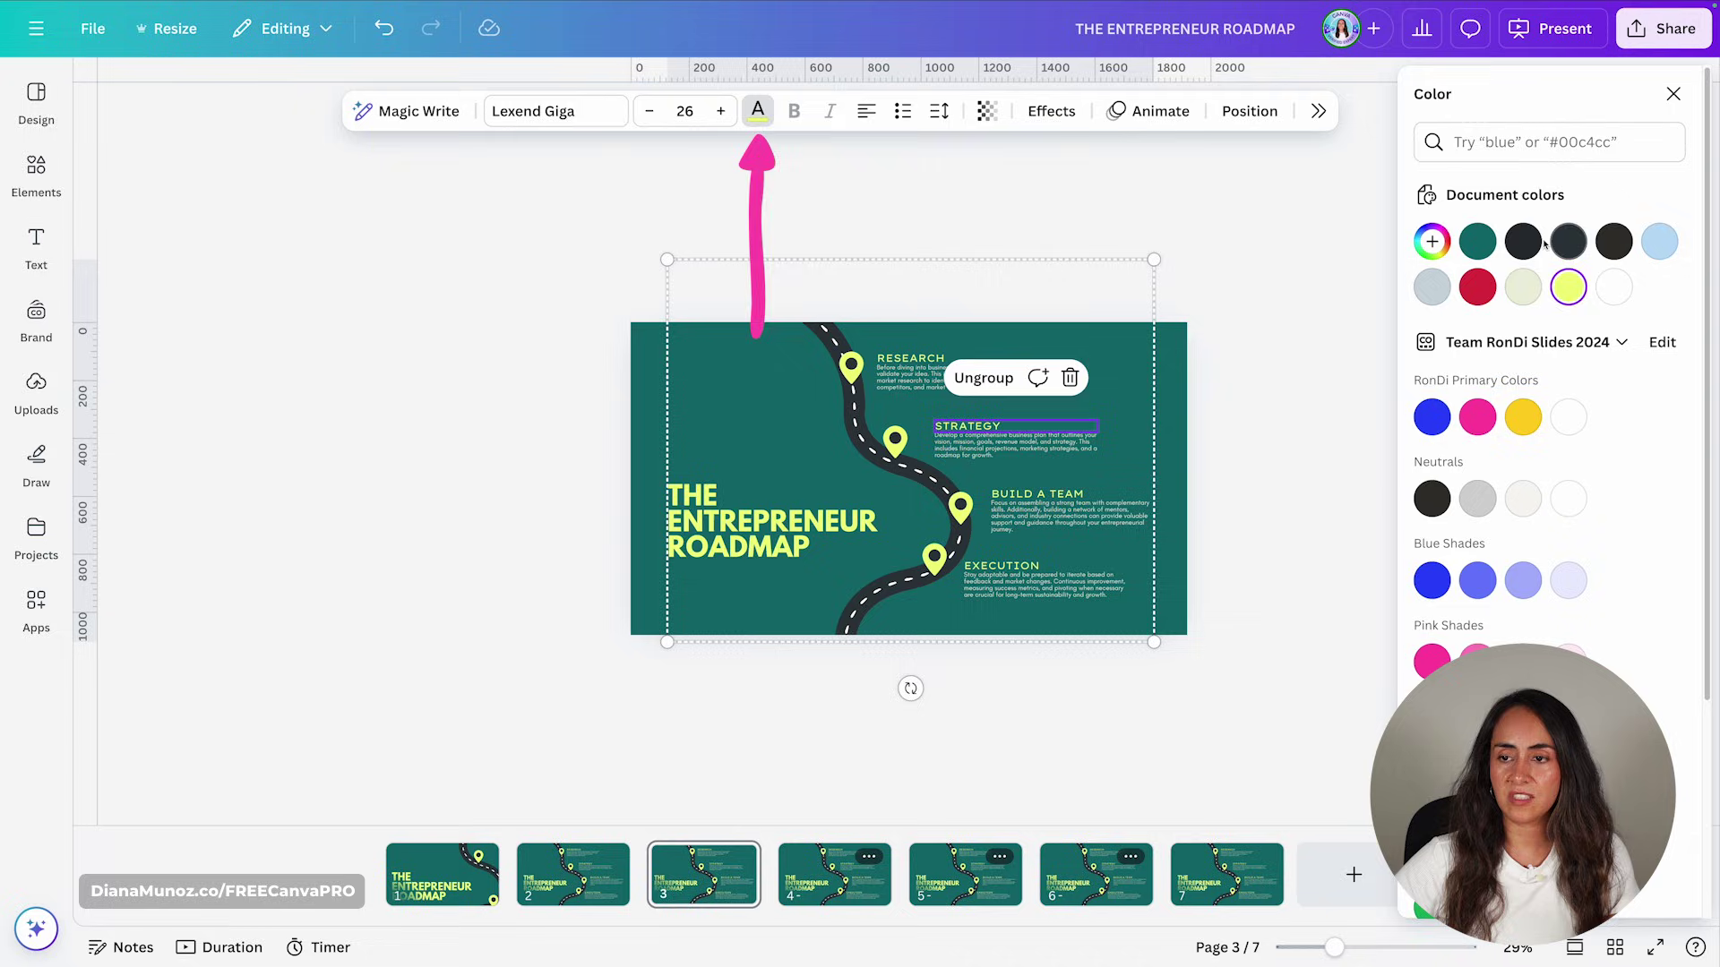
{"action": "left_click", "coordinate": [1477, 240]}
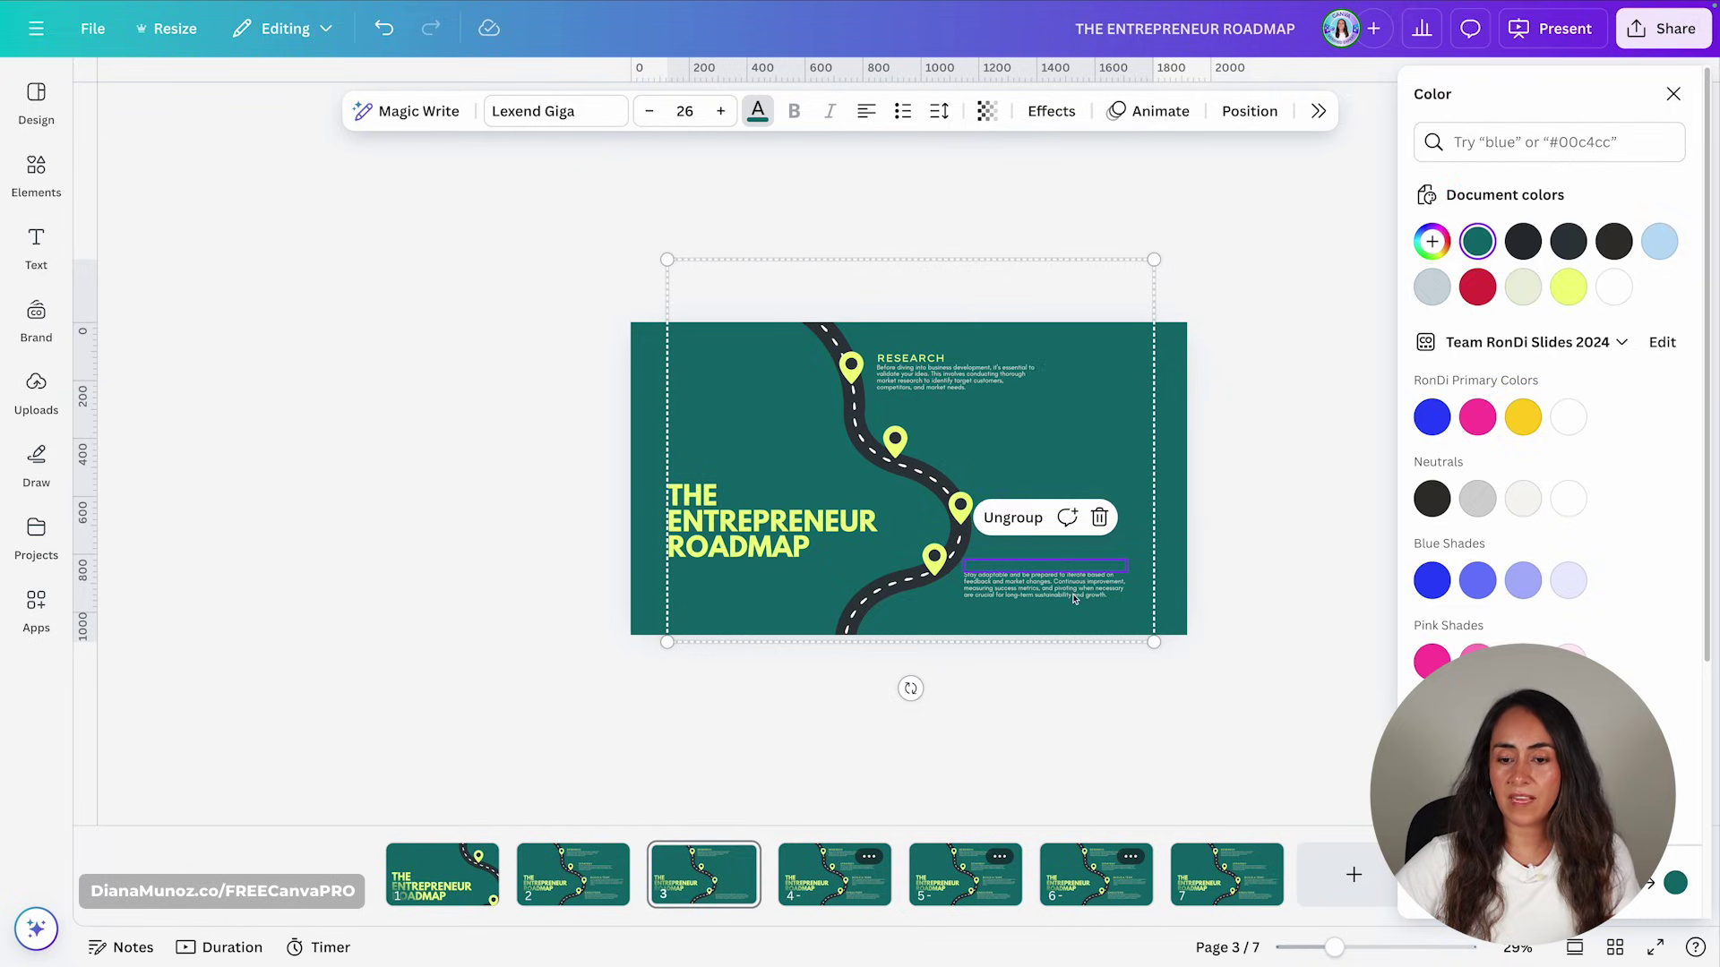
{"action": "key", "text": "Tab"}
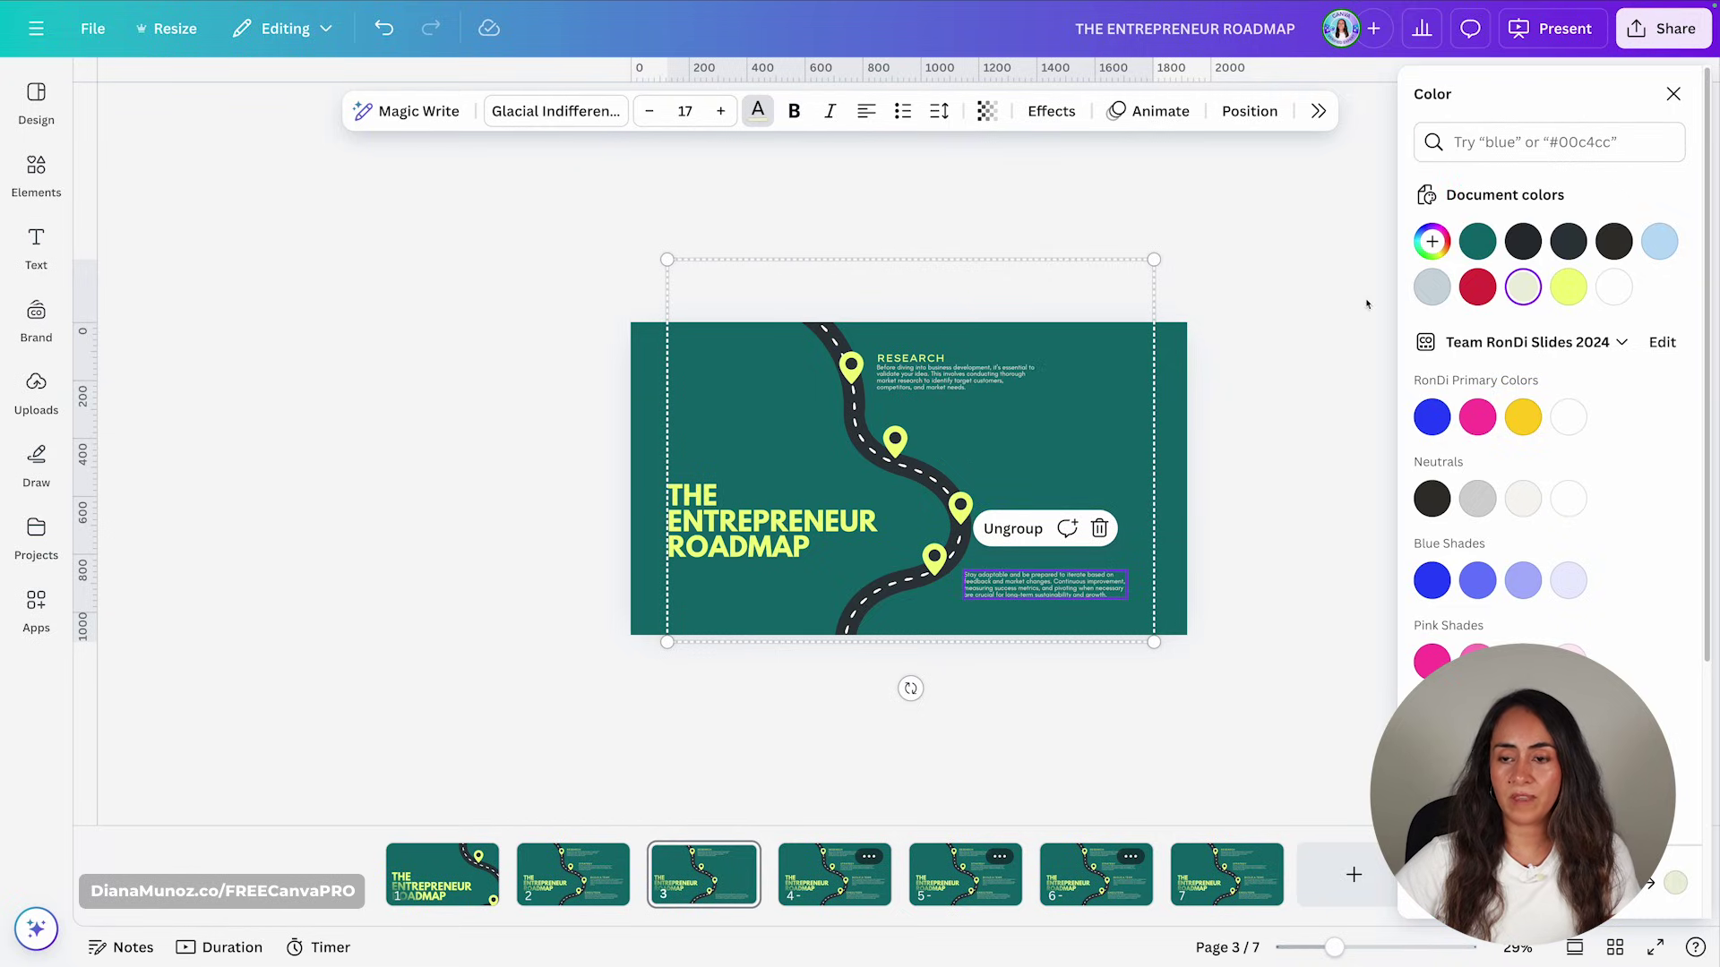
{"action": "left_click", "coordinate": [1473, 248]}
- Enlarge the roadmap group on page 3 and position it so the Research pin and text fill the middle of the page
{"action": "left_click_drag", "start_coordinate": [667, 641], "coordinate": [280, 914]}
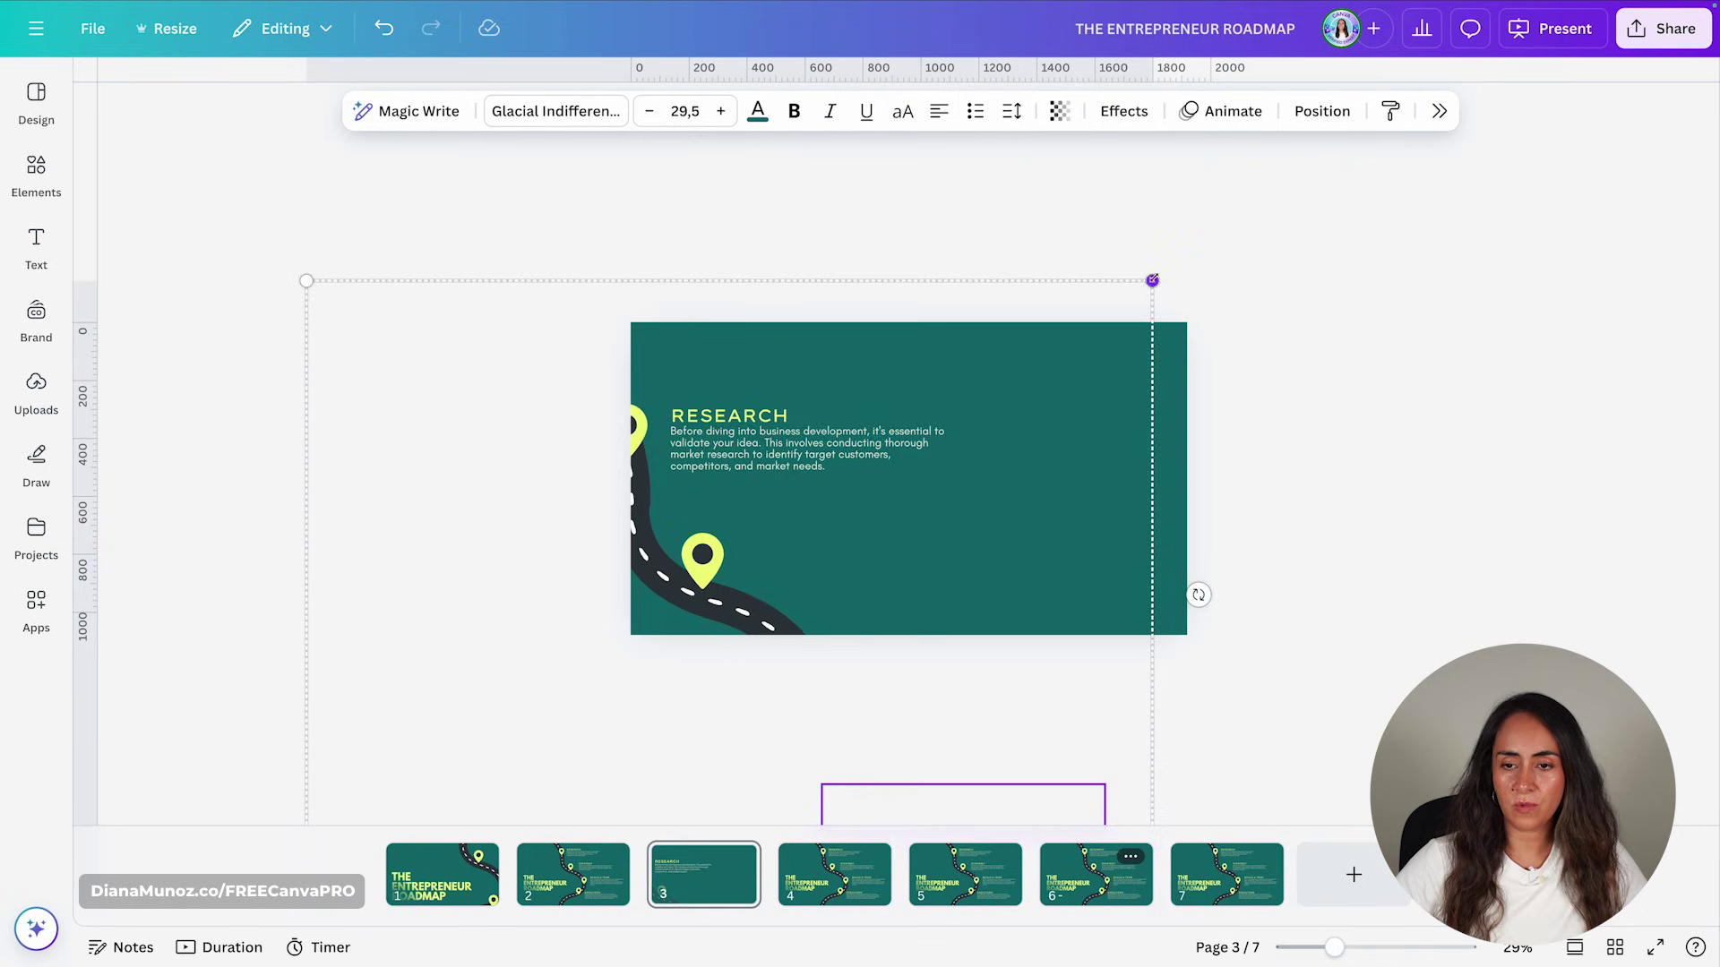
{"action": "left_click_drag", "start_coordinate": [1152, 280], "coordinate": [1398, 170]}
{"action": "left_click_drag", "start_coordinate": [1000, 461], "coordinate": [1007, 558]}
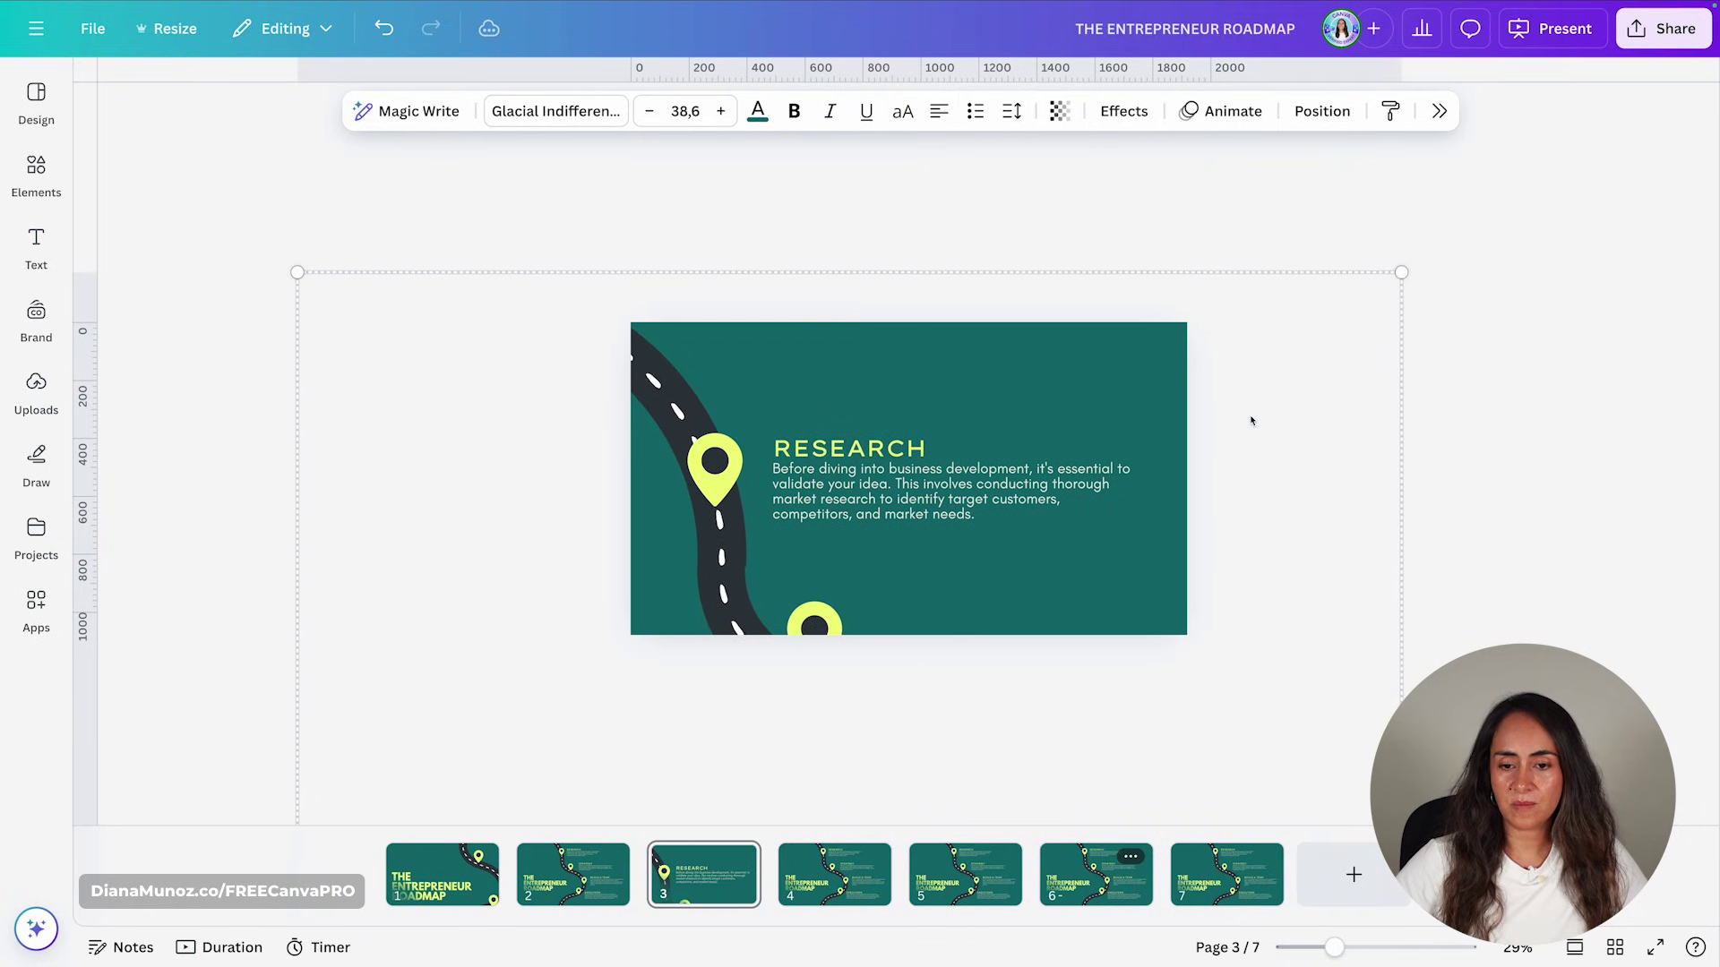
{"action": "left_click_drag", "start_coordinate": [1402, 271], "coordinate": [1370, 294]}
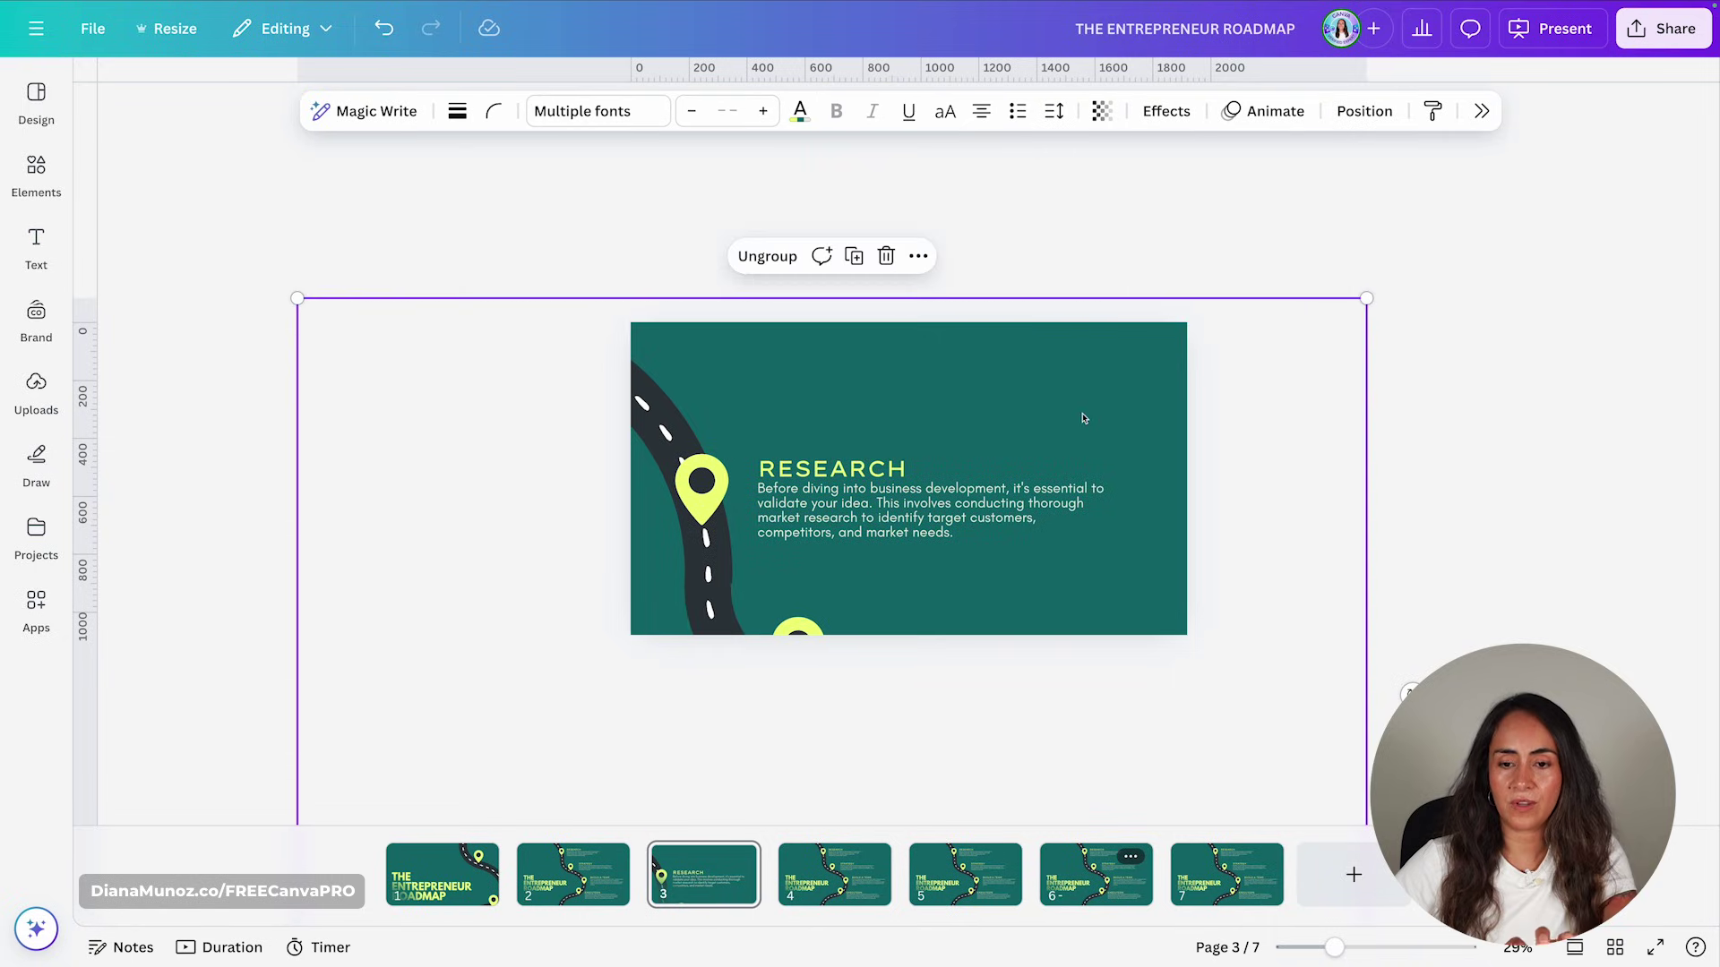
{"action": "left_click_drag", "start_coordinate": [1082, 422], "coordinate": [1098, 397]}
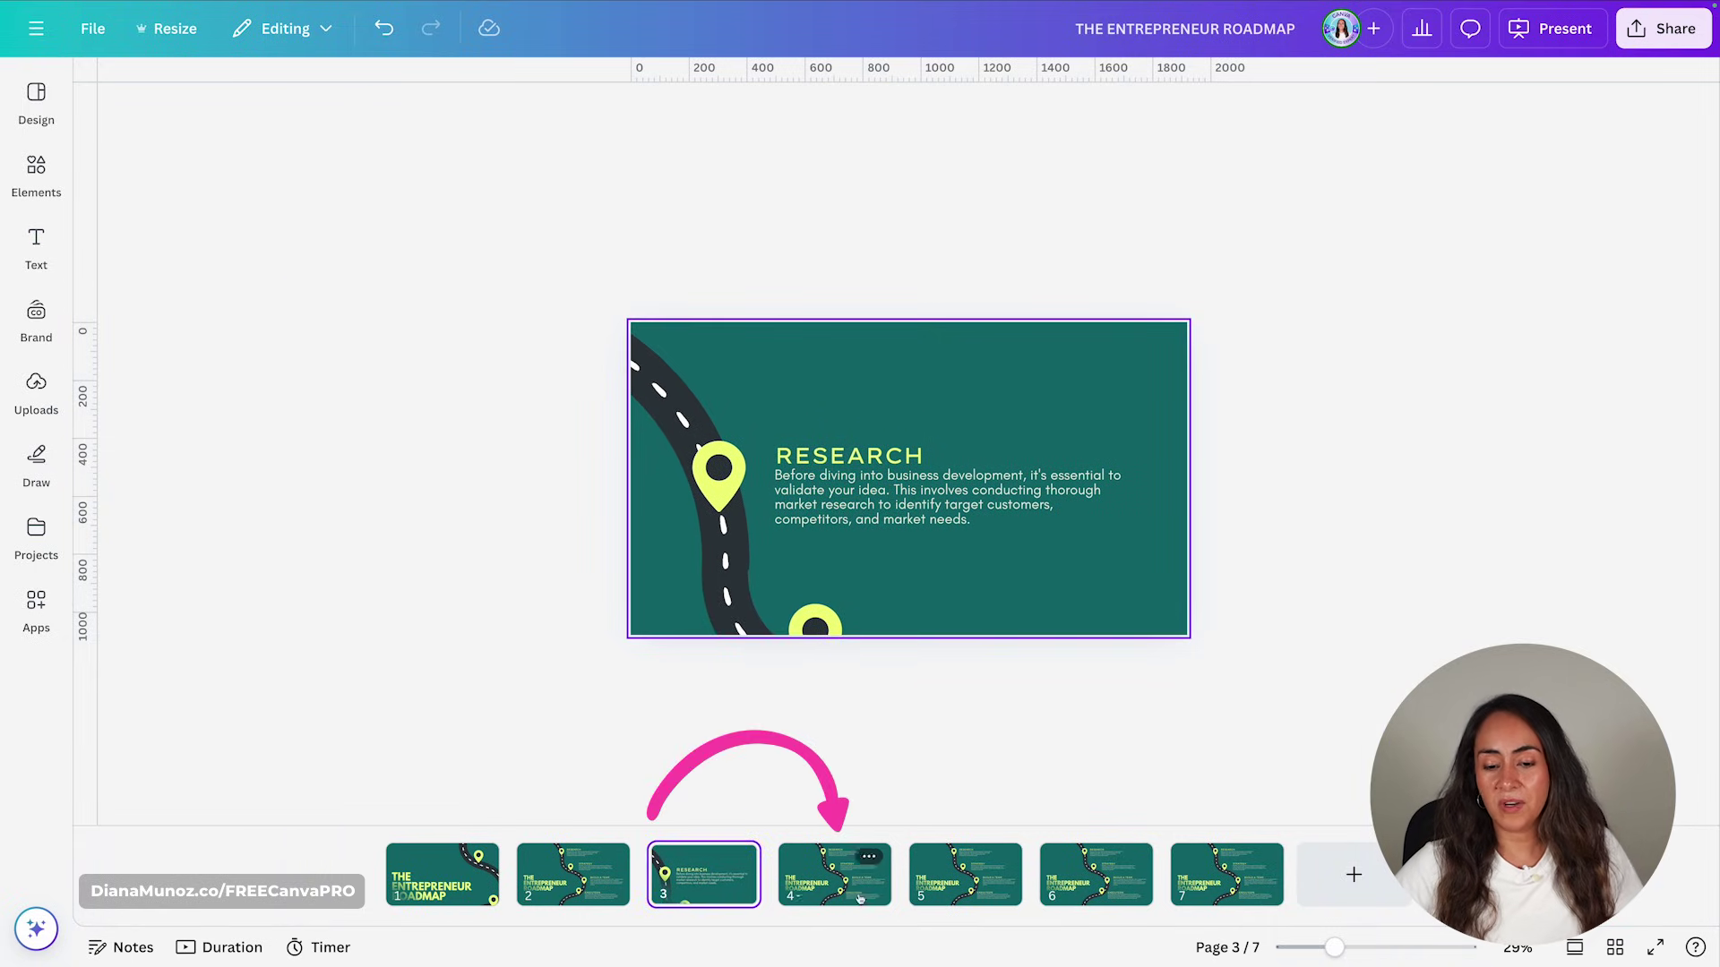
- On page 4, hide the partly visible roadmap title by recolouring it in the background green
{"action": "left_click", "coordinate": [833, 874]}
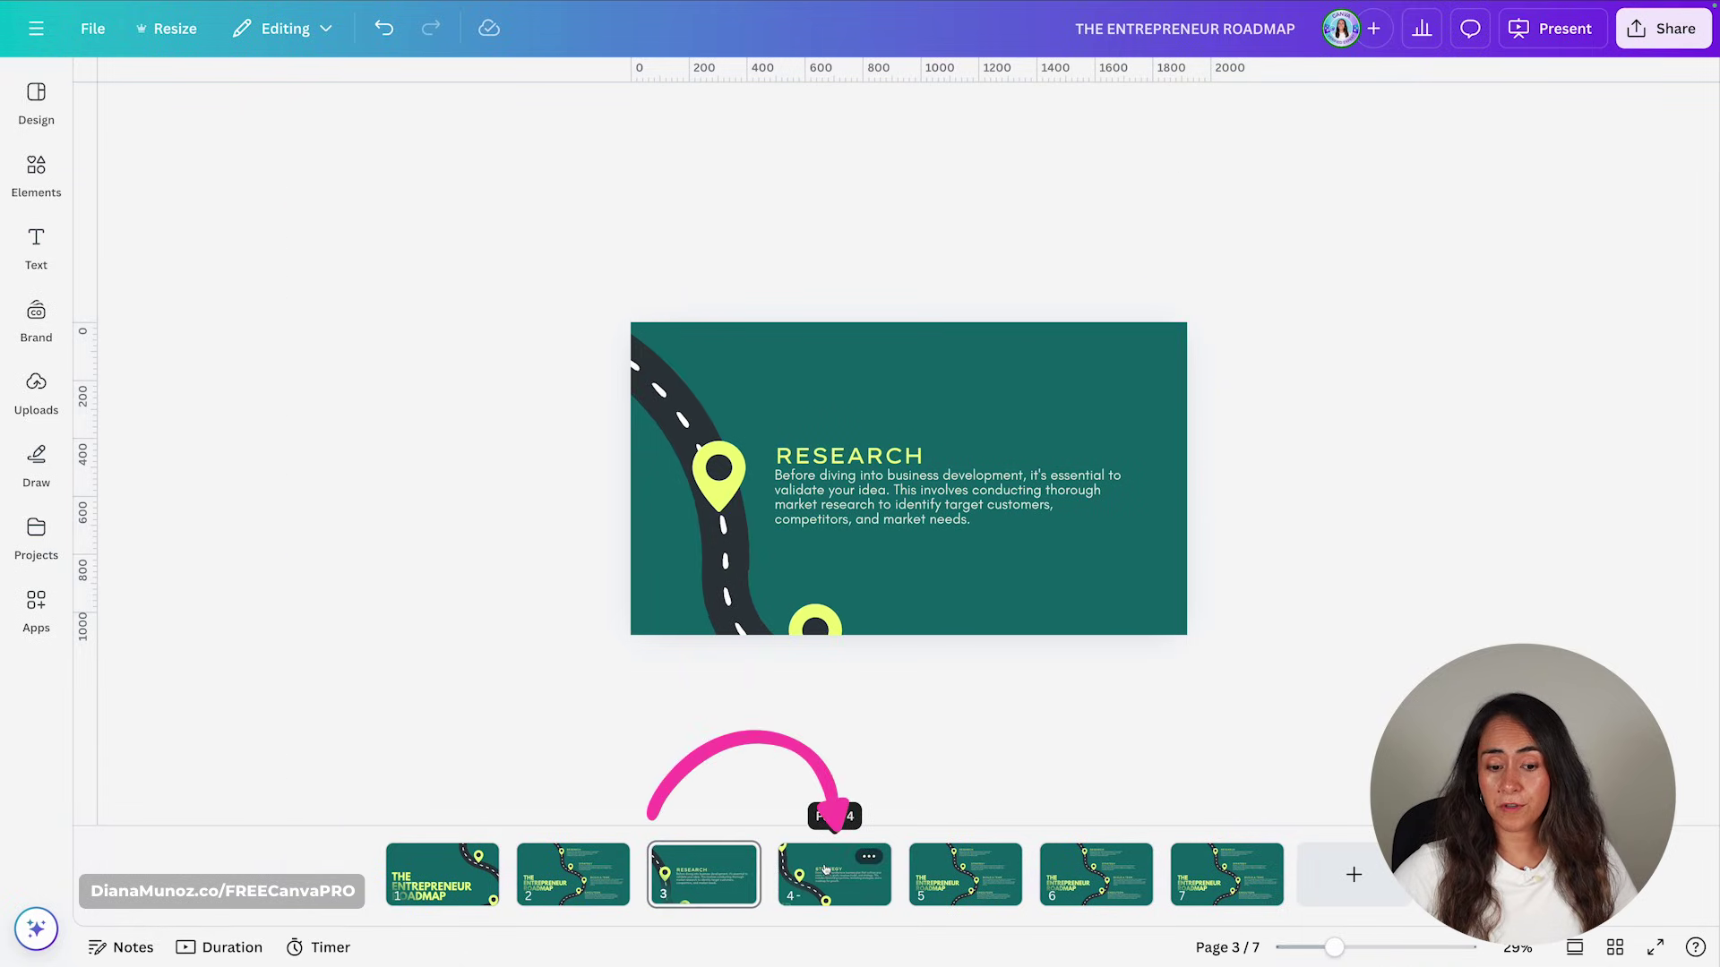
{"action": "left_click", "coordinate": [825, 869]}
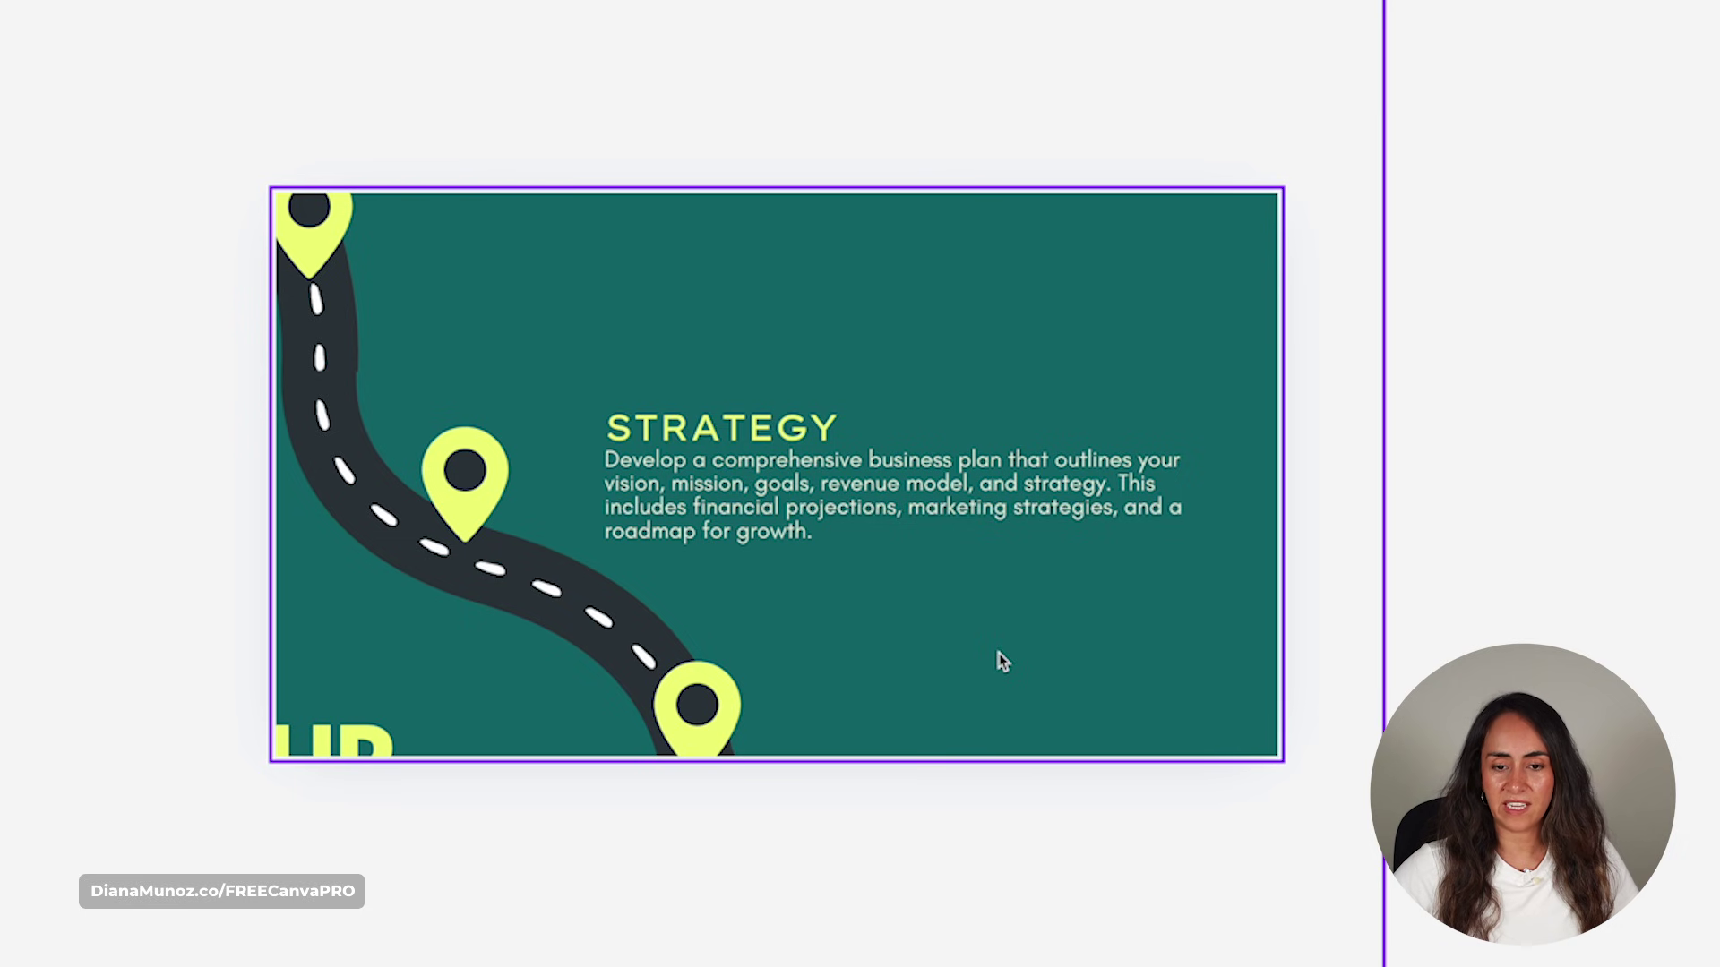
{"action": "left_click", "coordinate": [324, 743]}
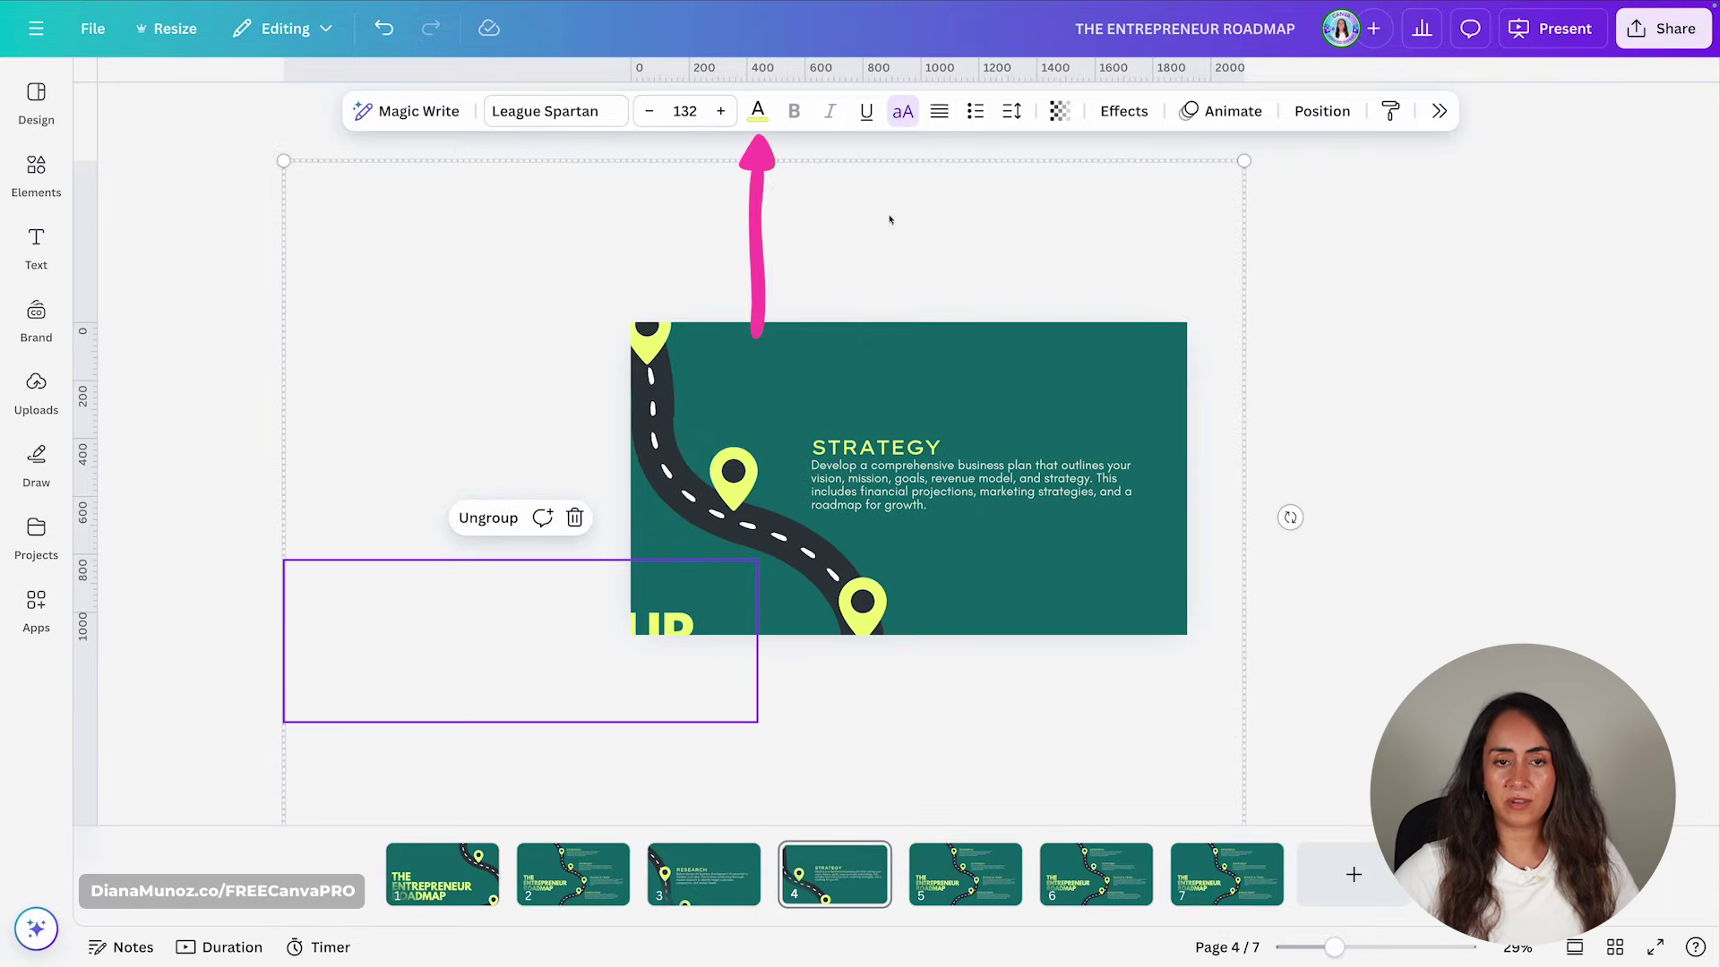
{"action": "left_click", "coordinate": [755, 114]}
{"action": "left_click", "coordinate": [1477, 240]}
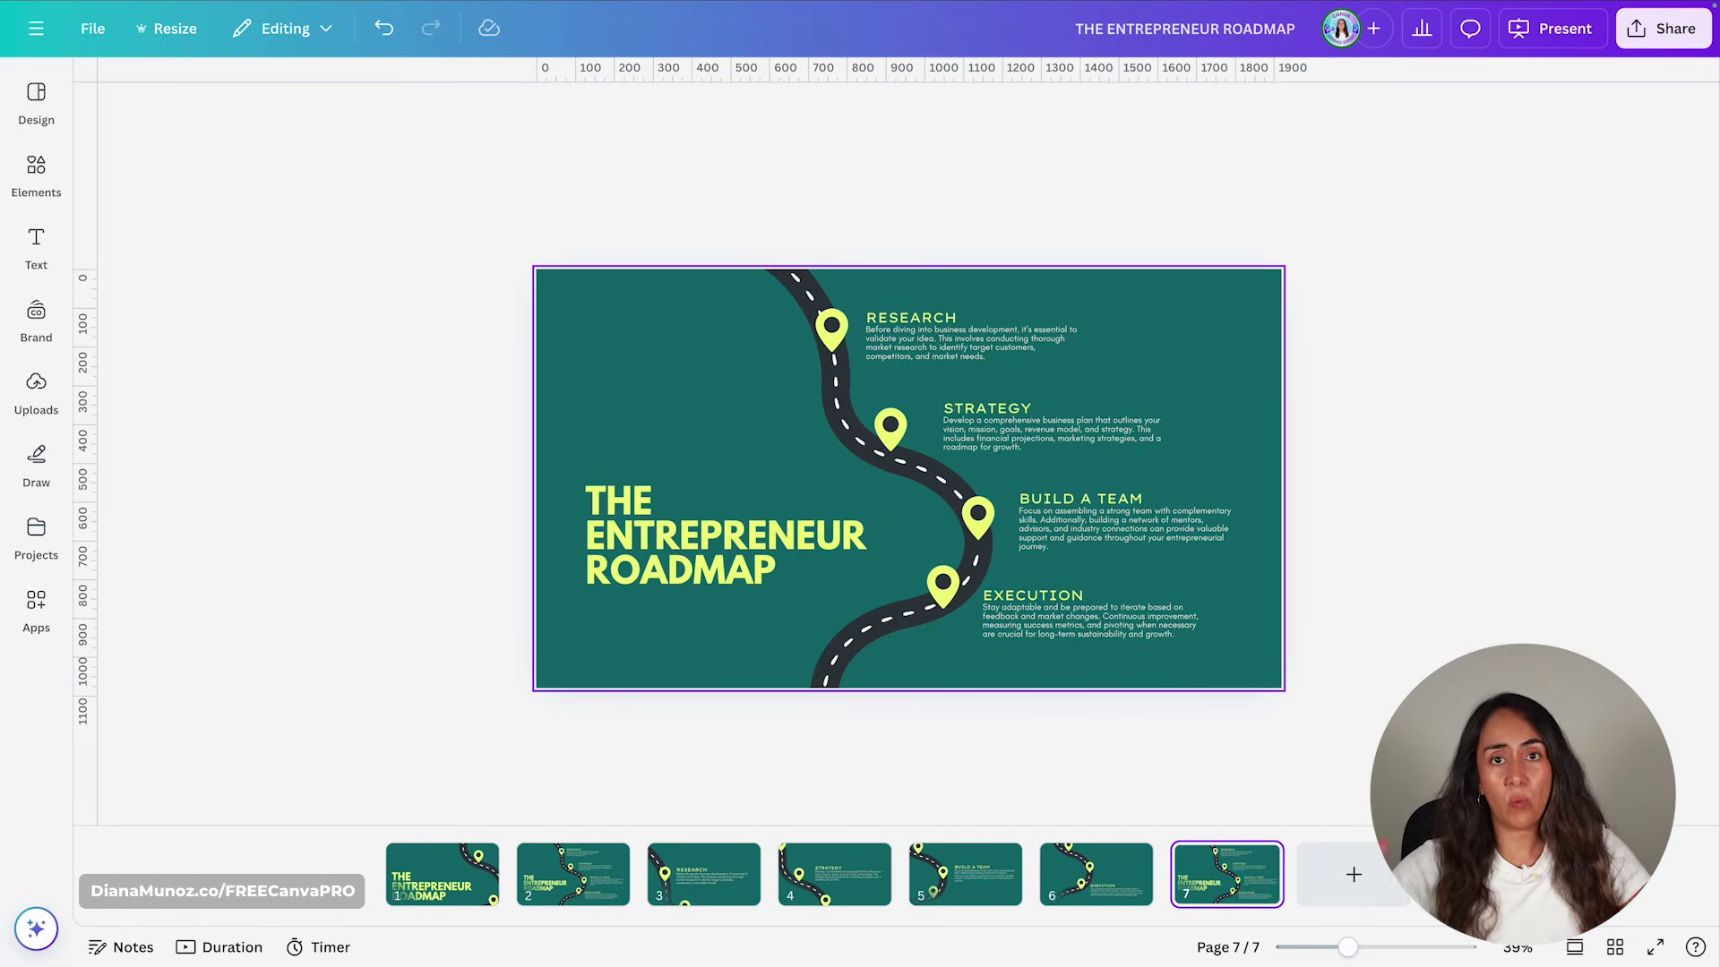
- Review pages 1 to 7 in order to check how the roadmap view progresses from one page to the next
{"action": "left_click", "coordinate": [457, 887]}
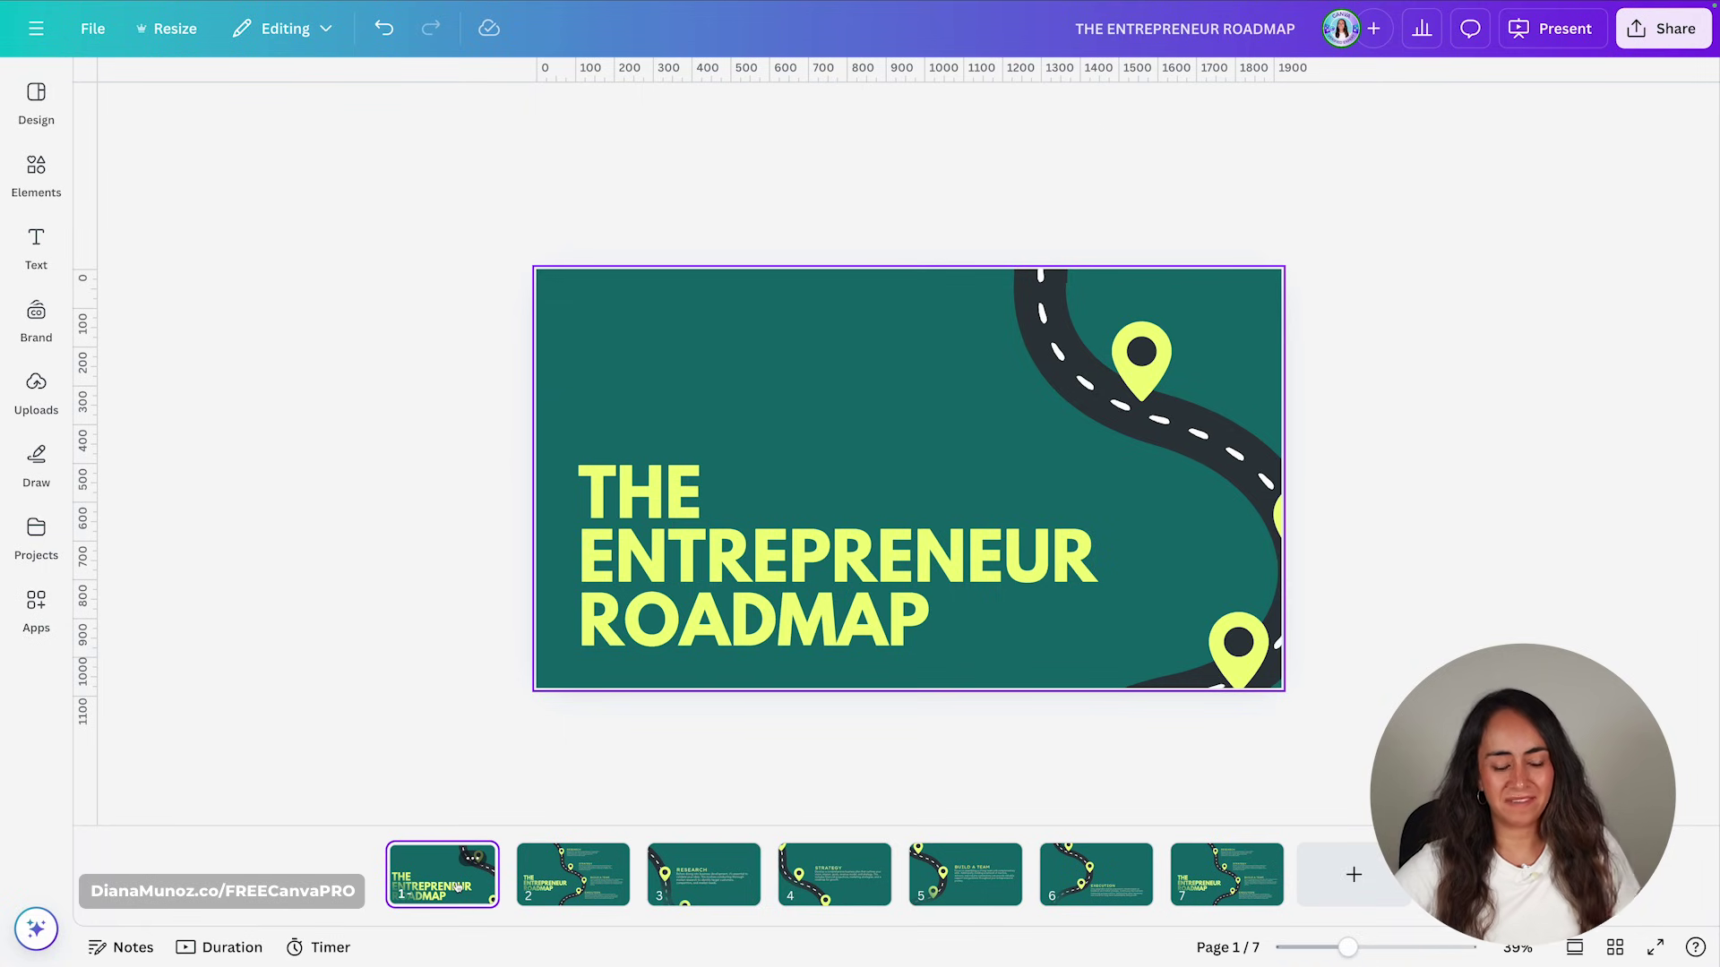
{"action": "left_click", "coordinate": [526, 882]}
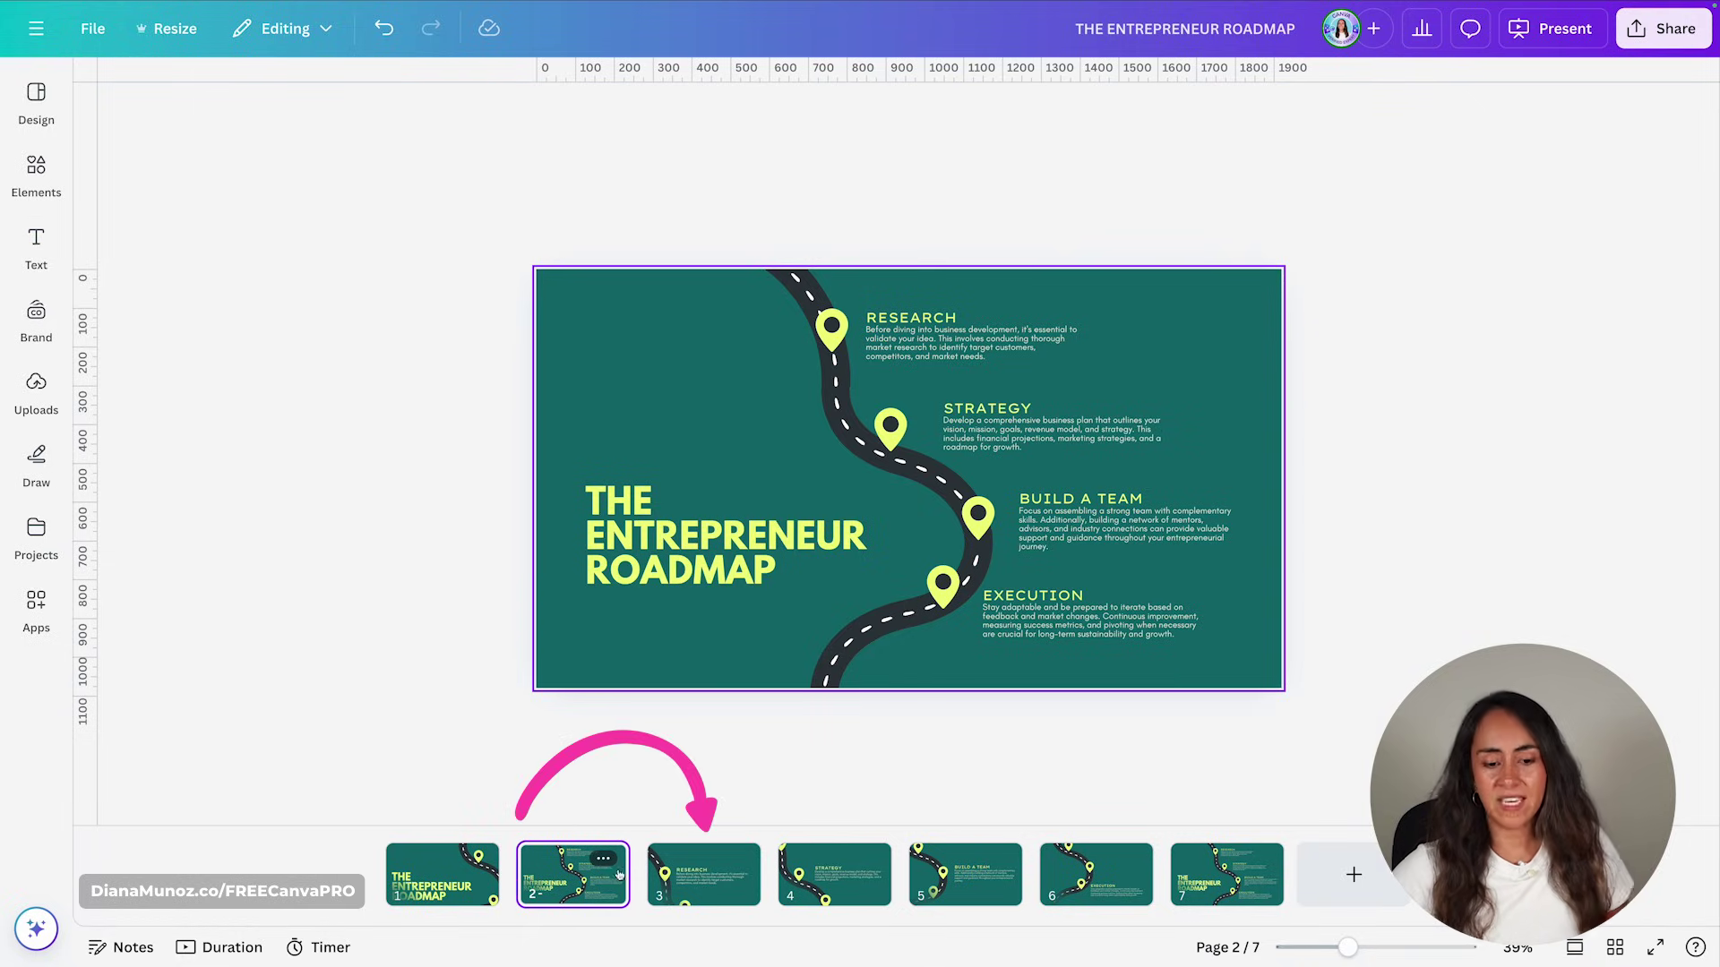
{"action": "left_click", "coordinate": [671, 883]}
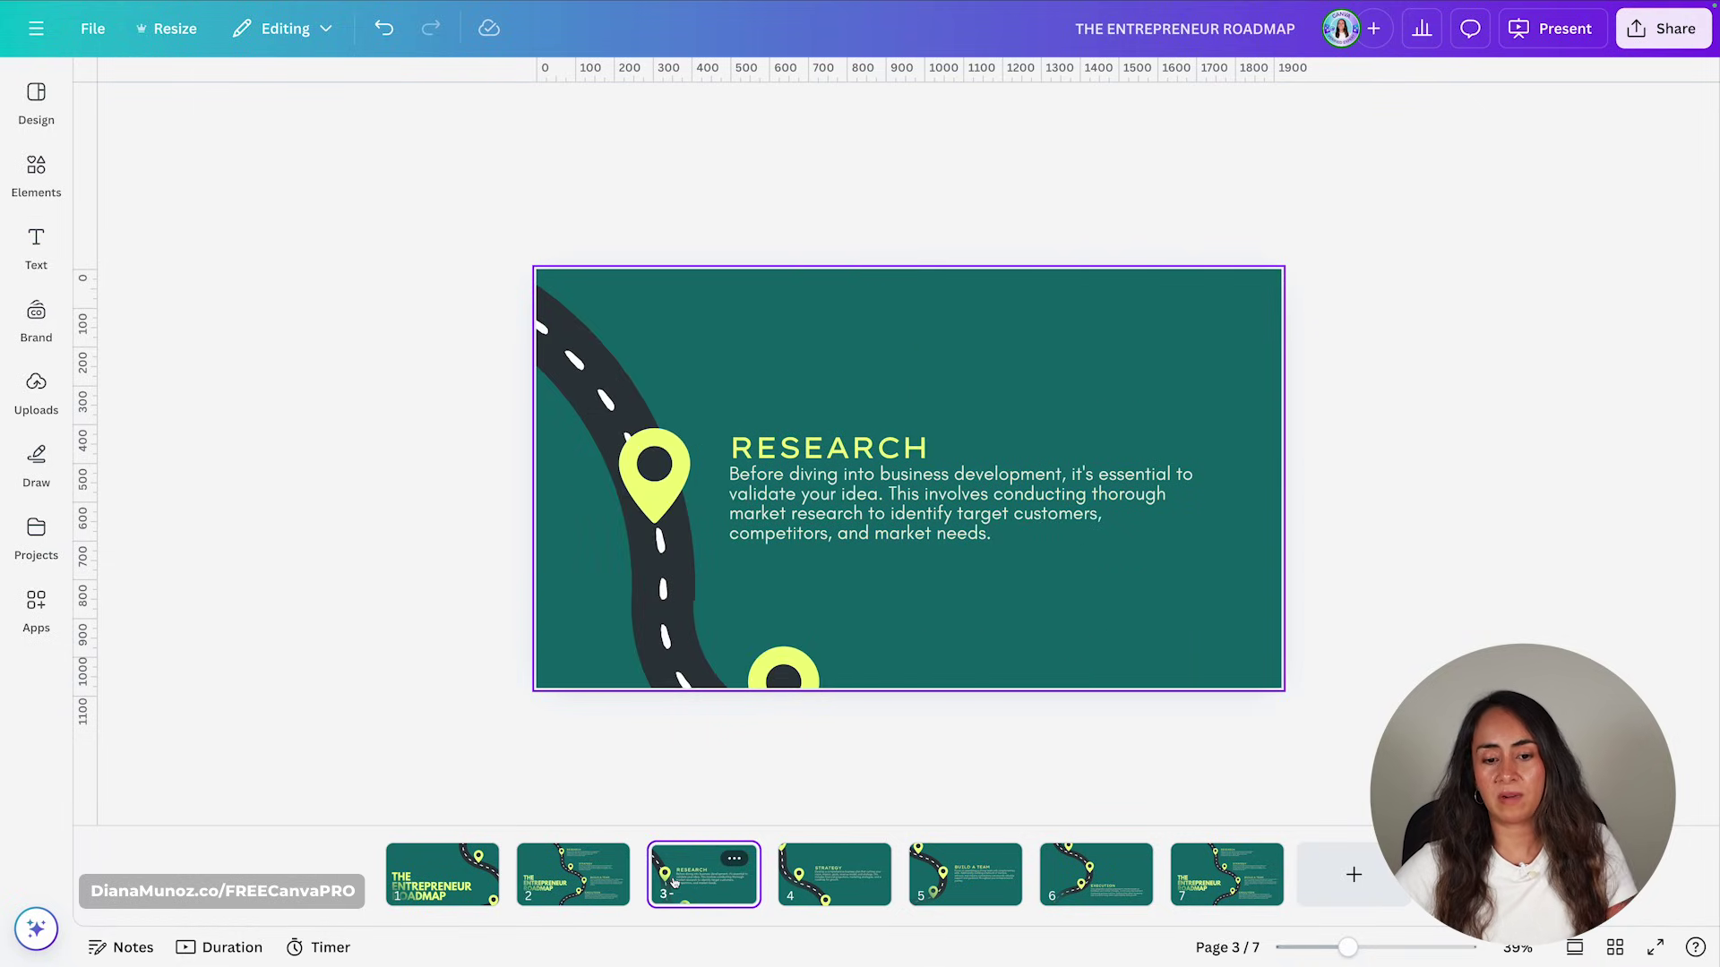
{"action": "left_click", "coordinate": [833, 880]}
{"action": "left_click", "coordinate": [965, 879]}
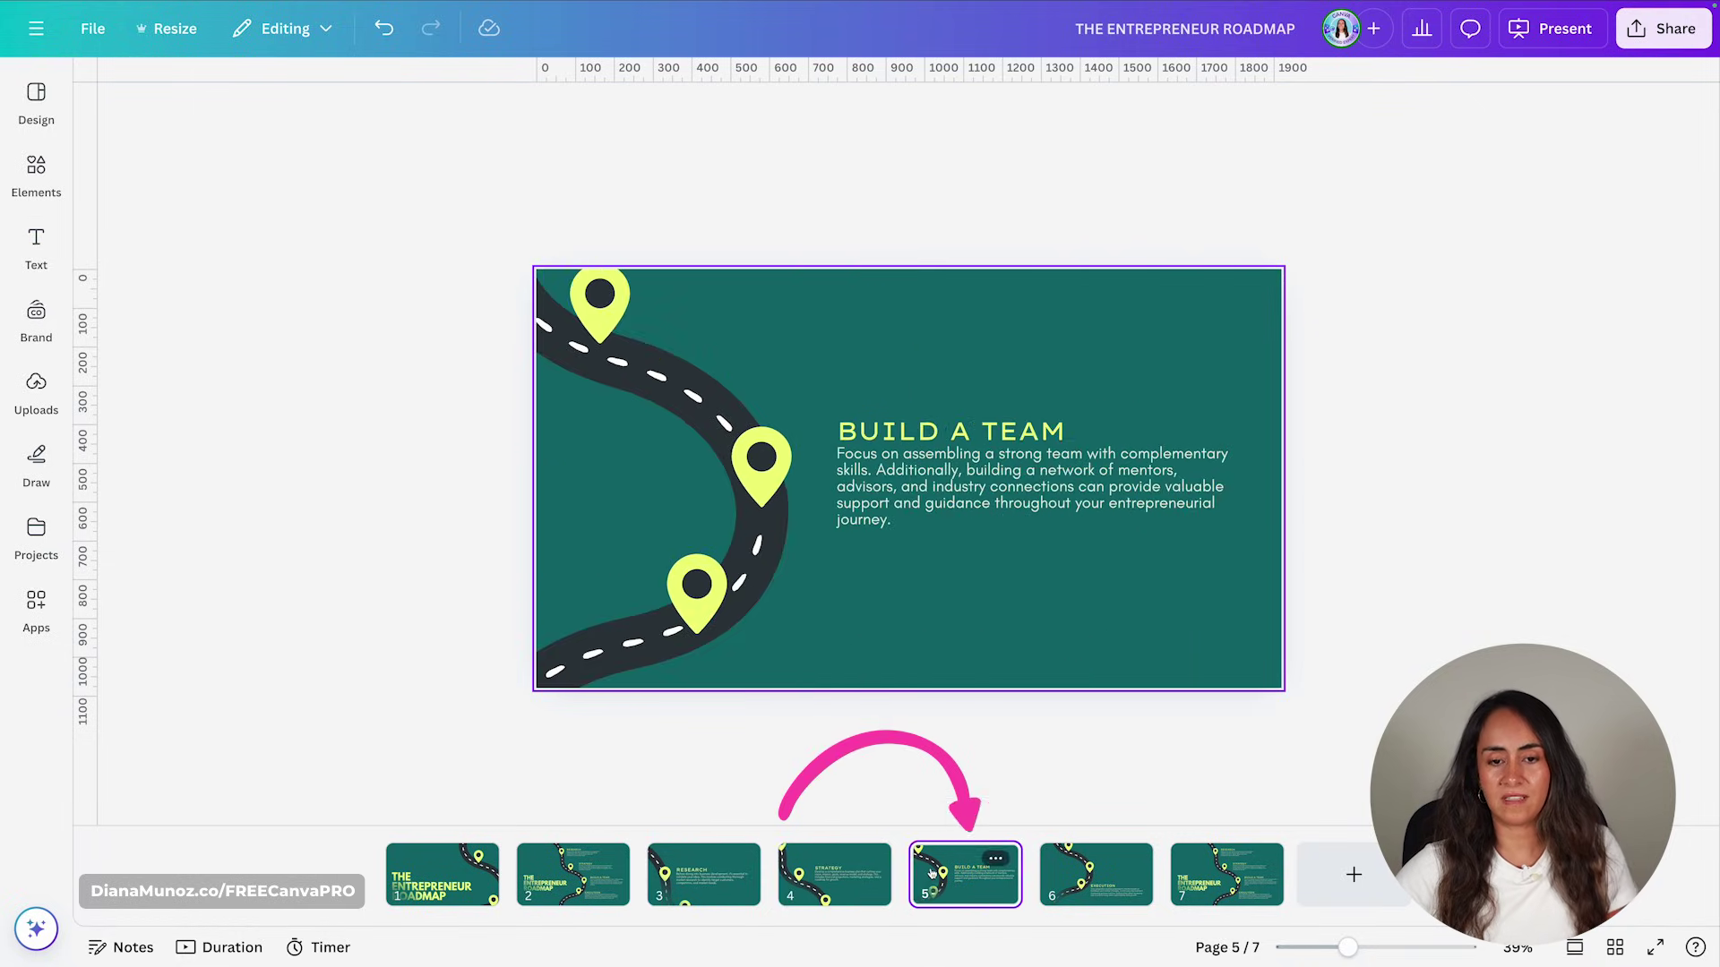
{"action": "left_click", "coordinate": [1081, 863]}
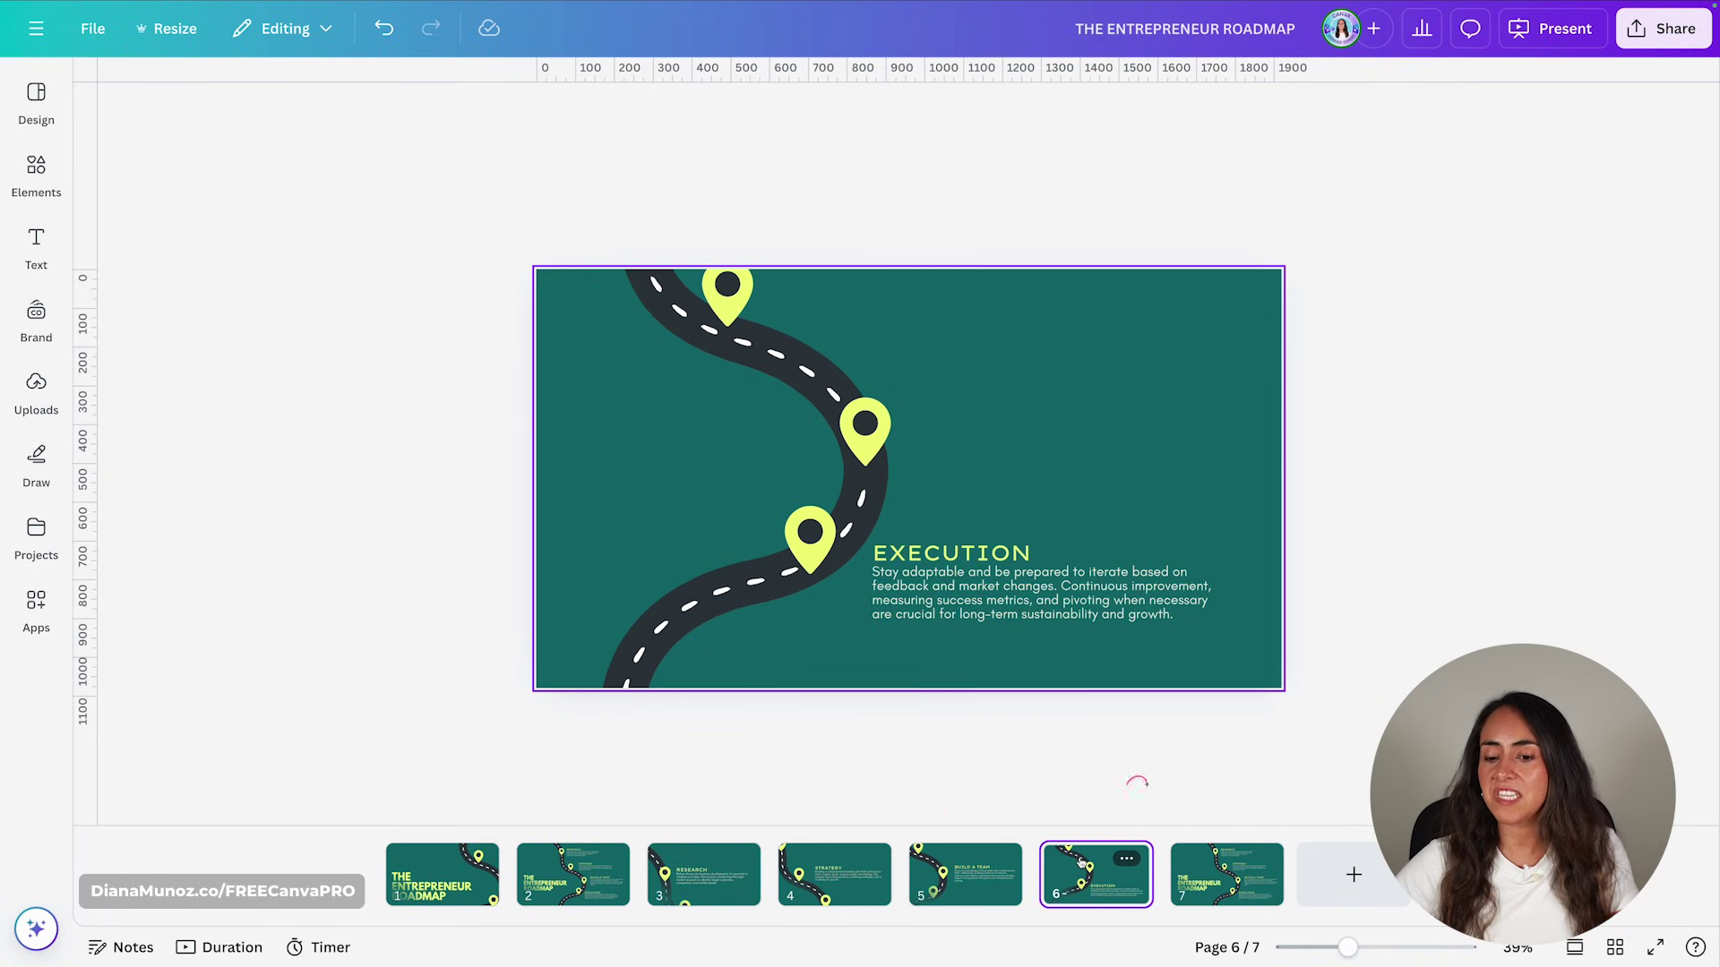
{"action": "left_click", "coordinate": [1241, 865]}
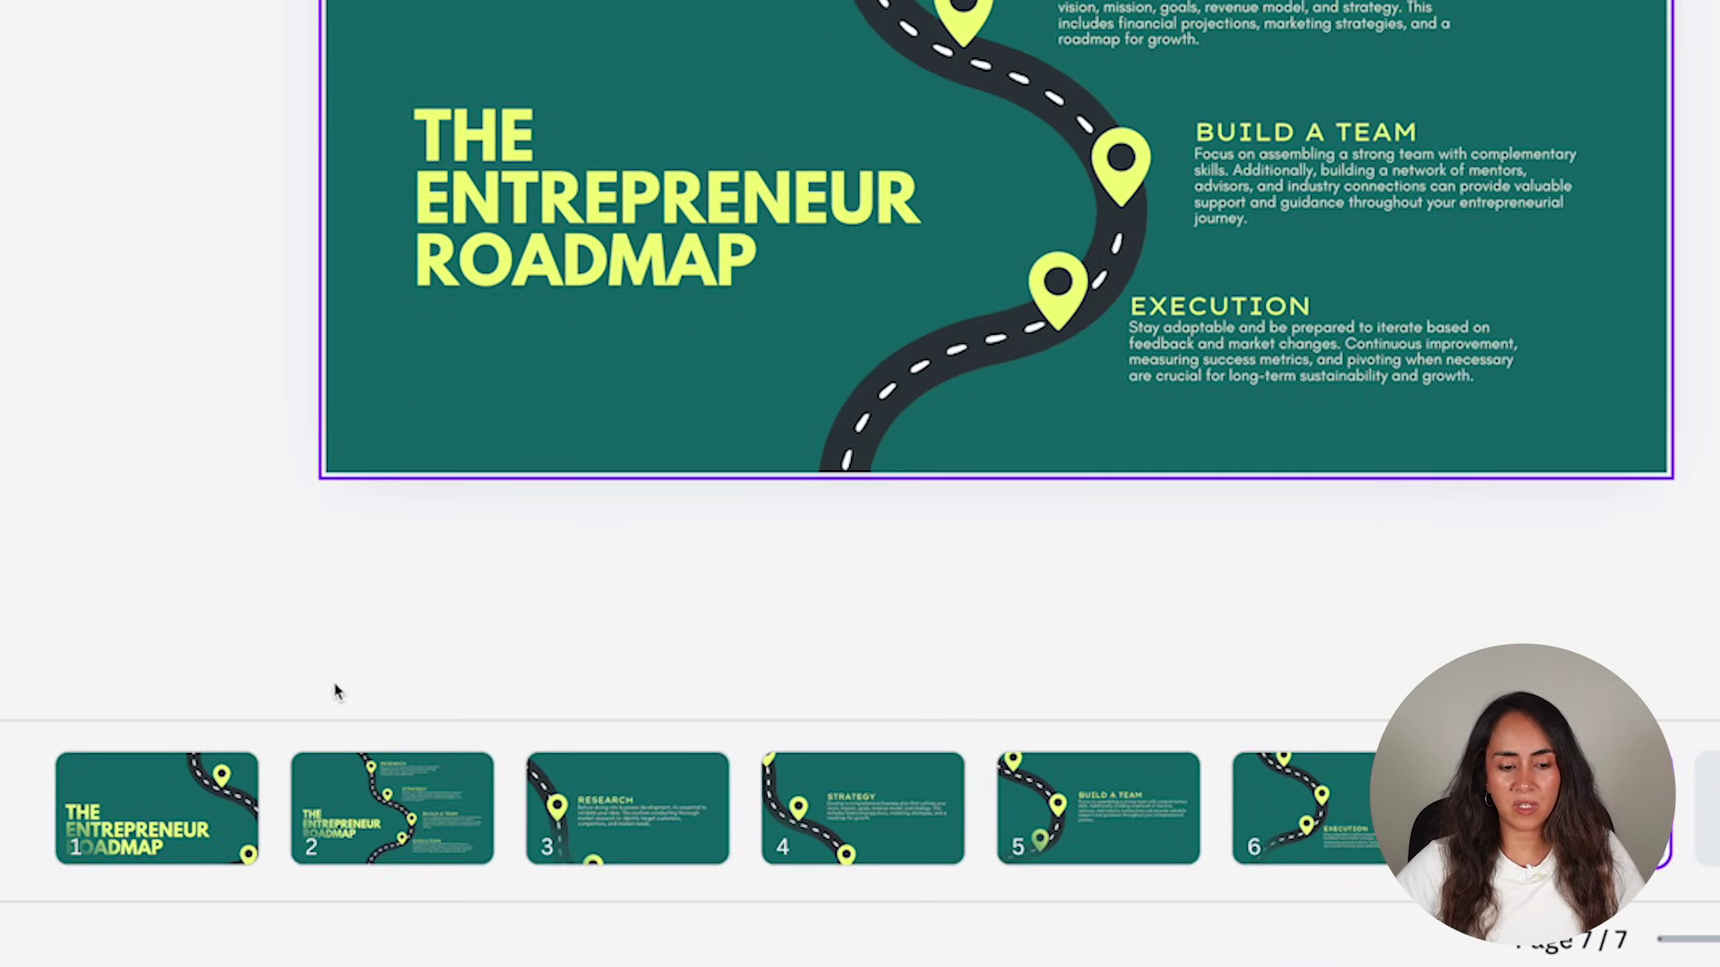
- Add a Match & Move transition after page 1 with a 2-second duration and apply it between all pages
{"action": "mouse_move", "coordinate": [274, 840]}
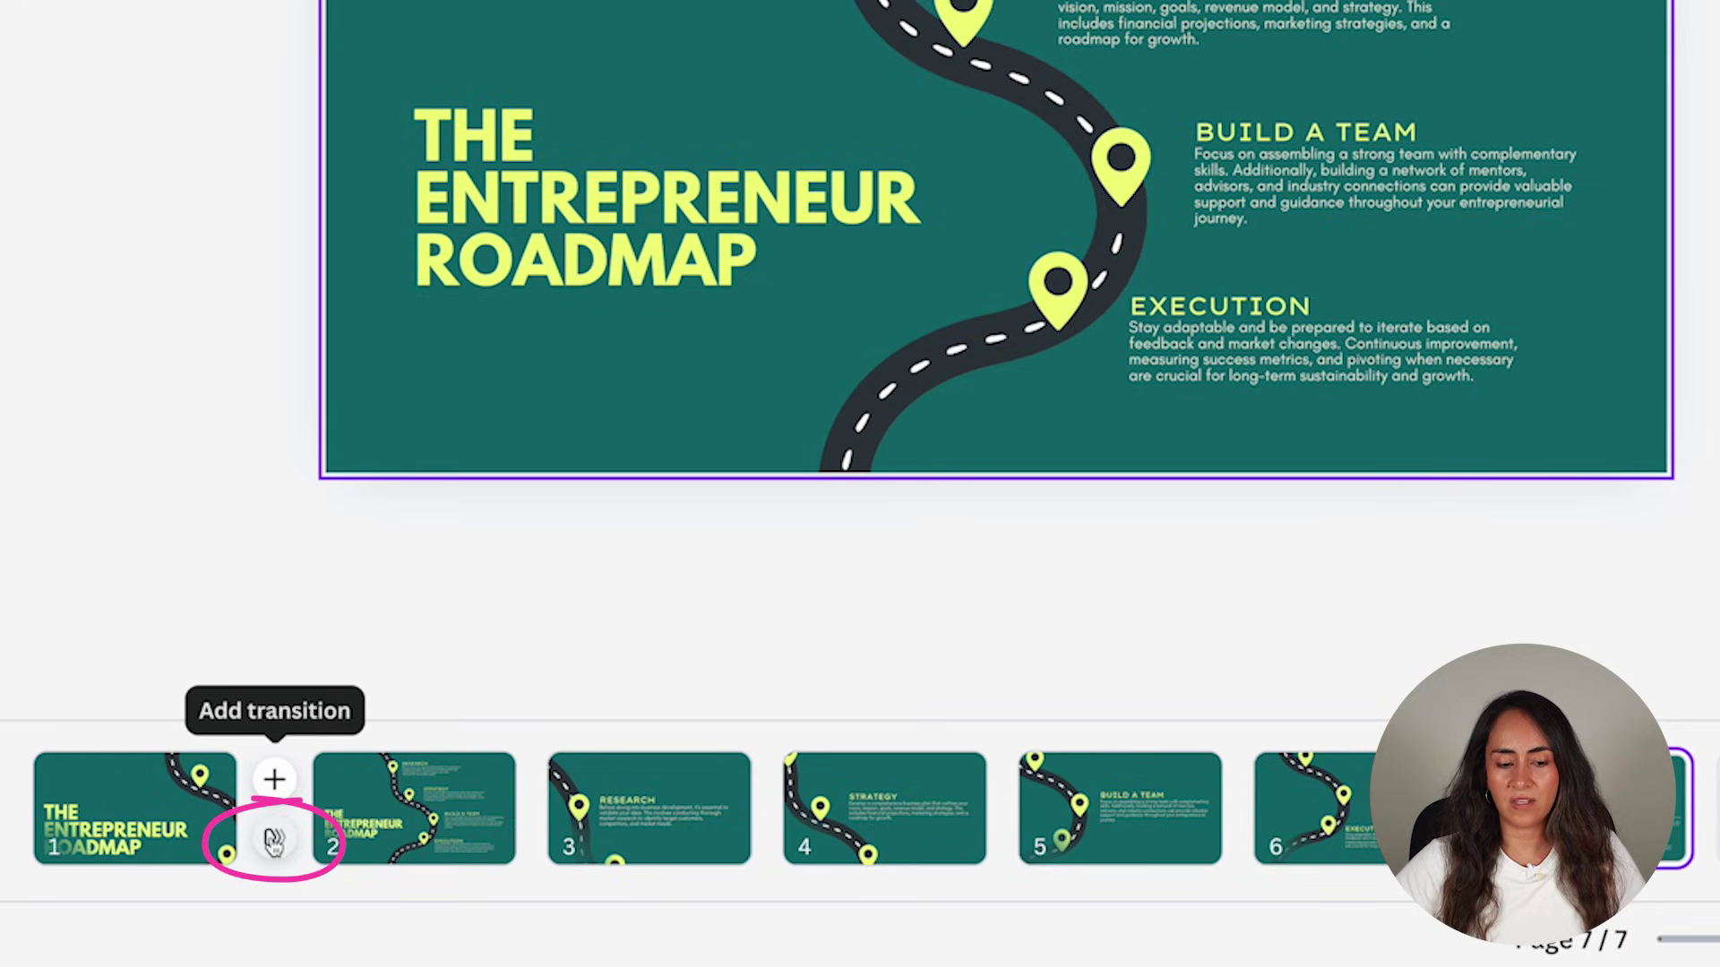
{"action": "left_click", "coordinate": [273, 840]}
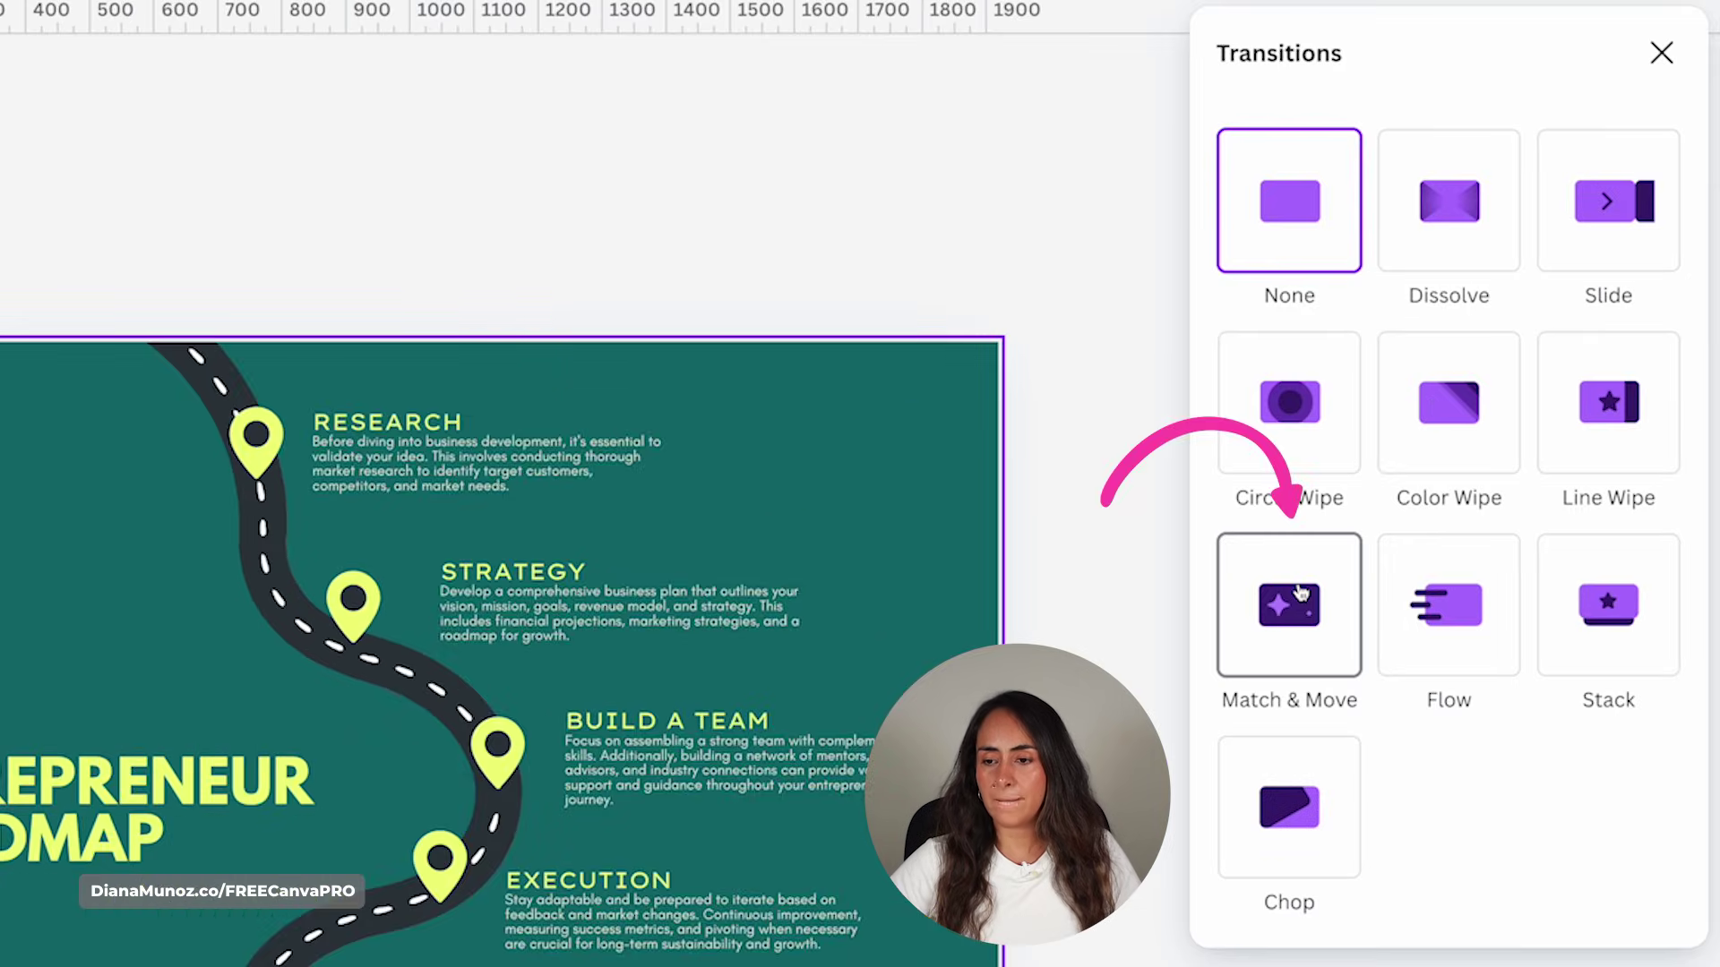
{"action": "left_click", "coordinate": [1301, 591]}
{"action": "scroll", "coordinate": [1307, 376], "scroll_direction": "down", "scroll_amount": 5}
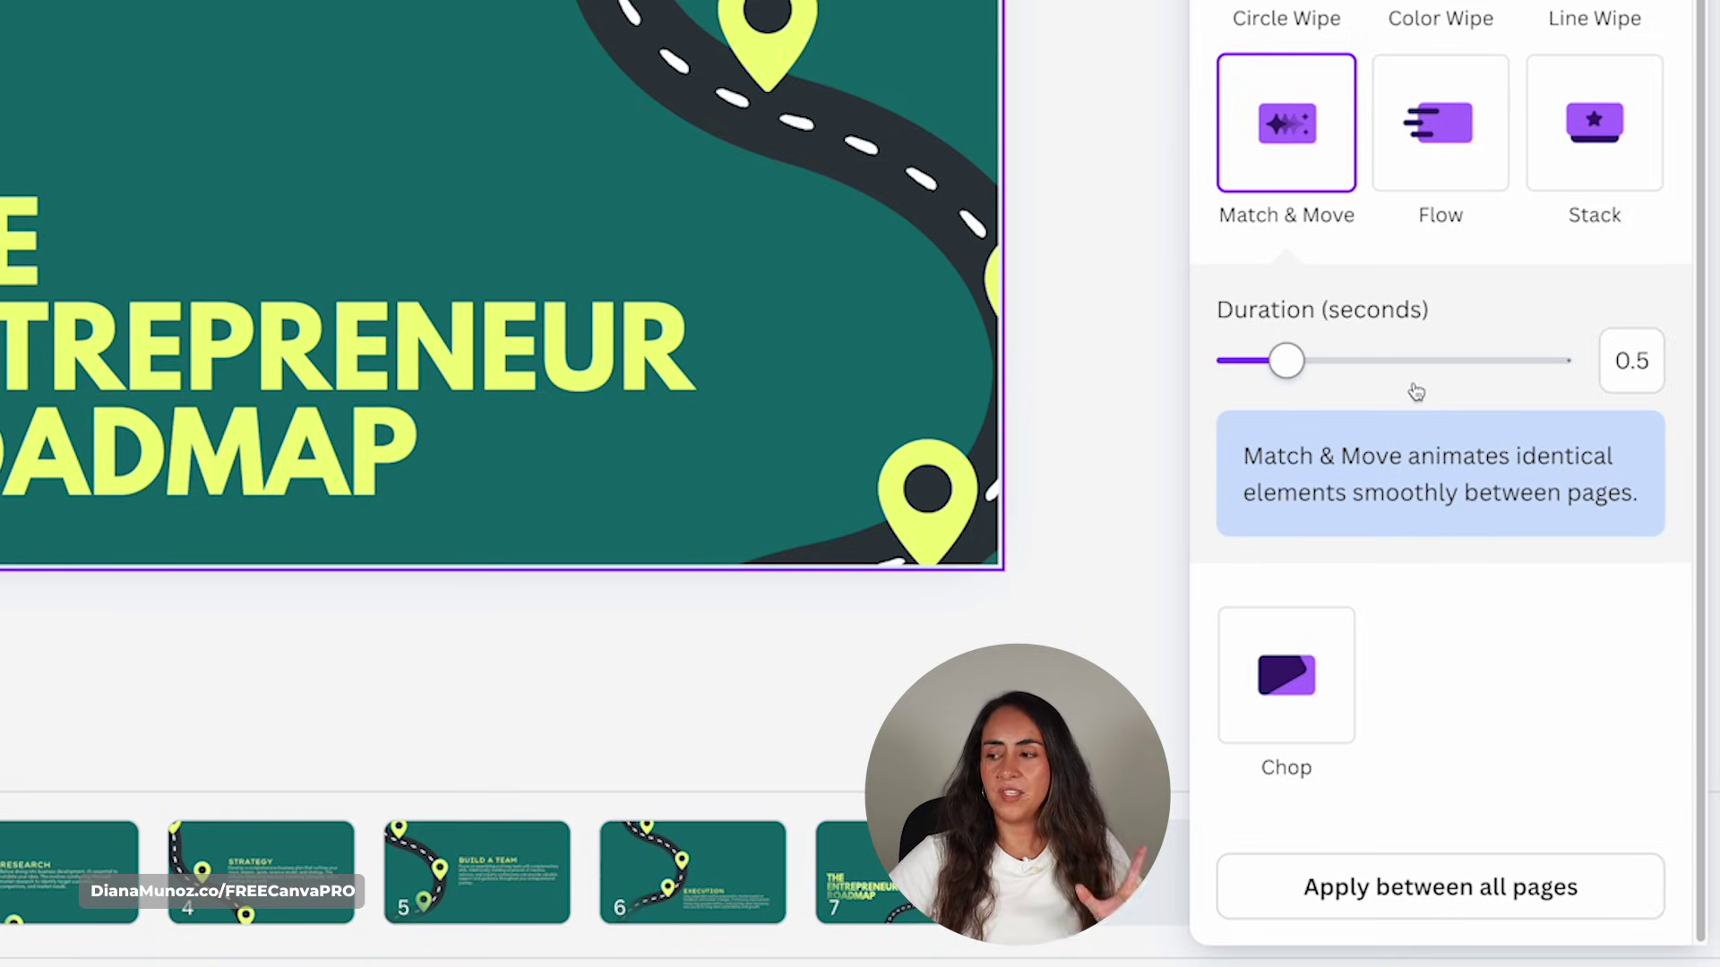
{"action": "left_click_drag", "start_coordinate": [1287, 361], "coordinate": [1490, 379]}
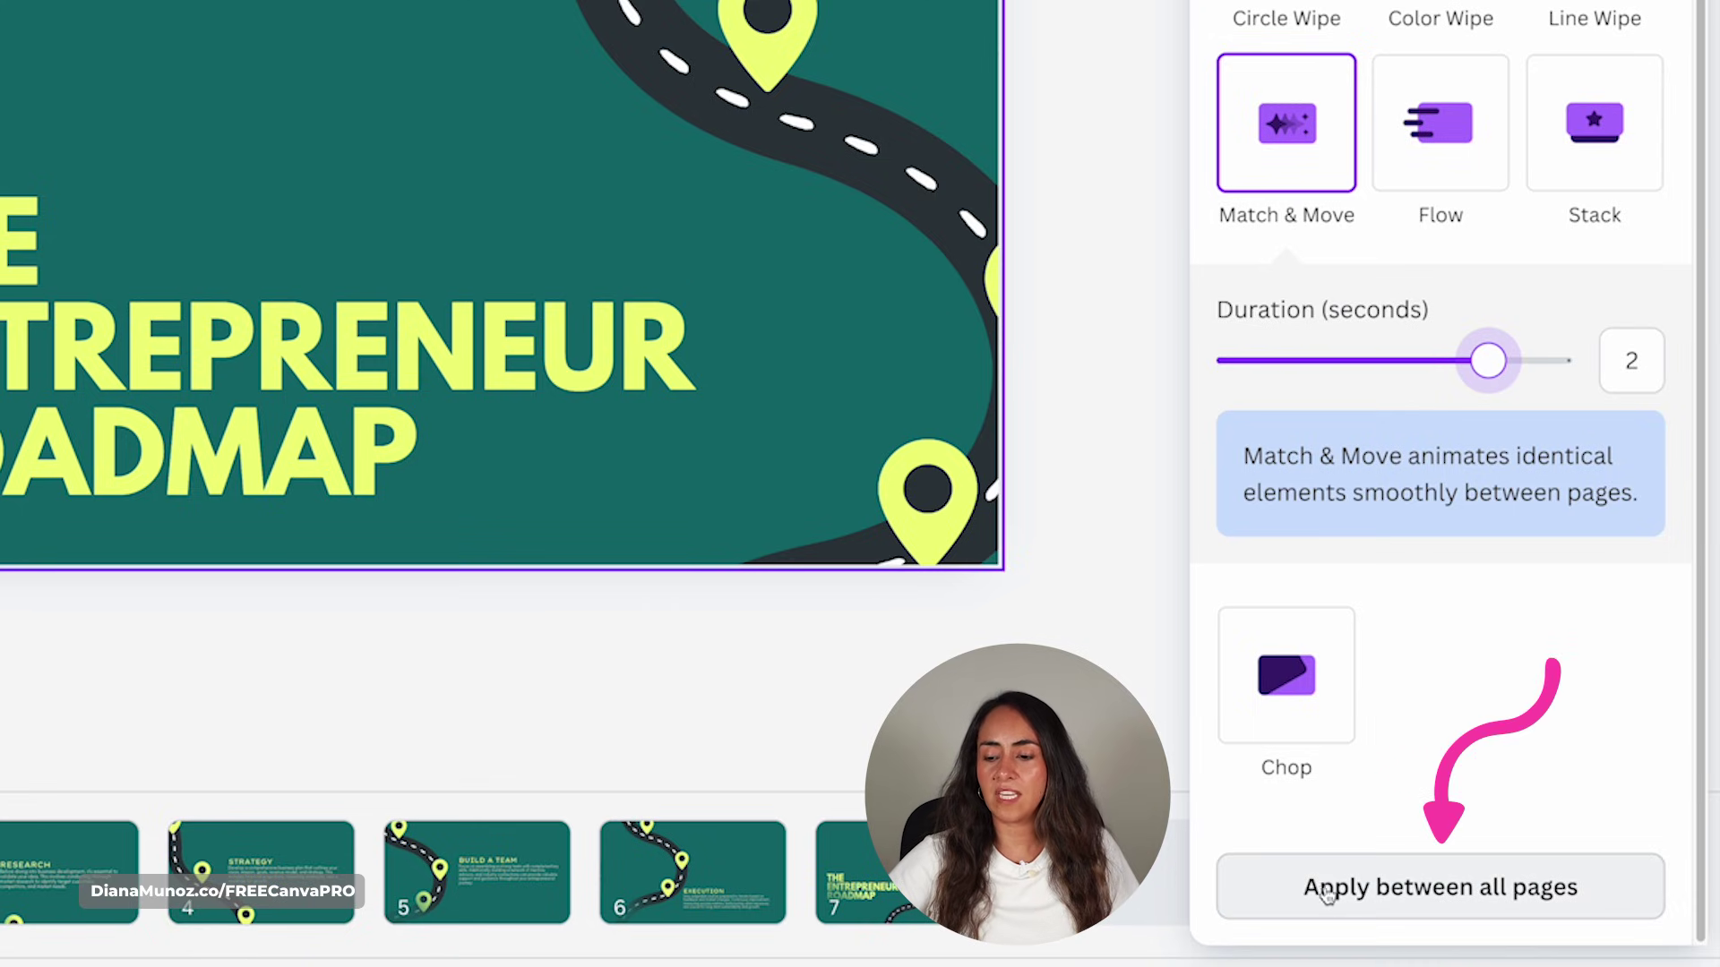
{"action": "left_click", "coordinate": [1517, 896]}
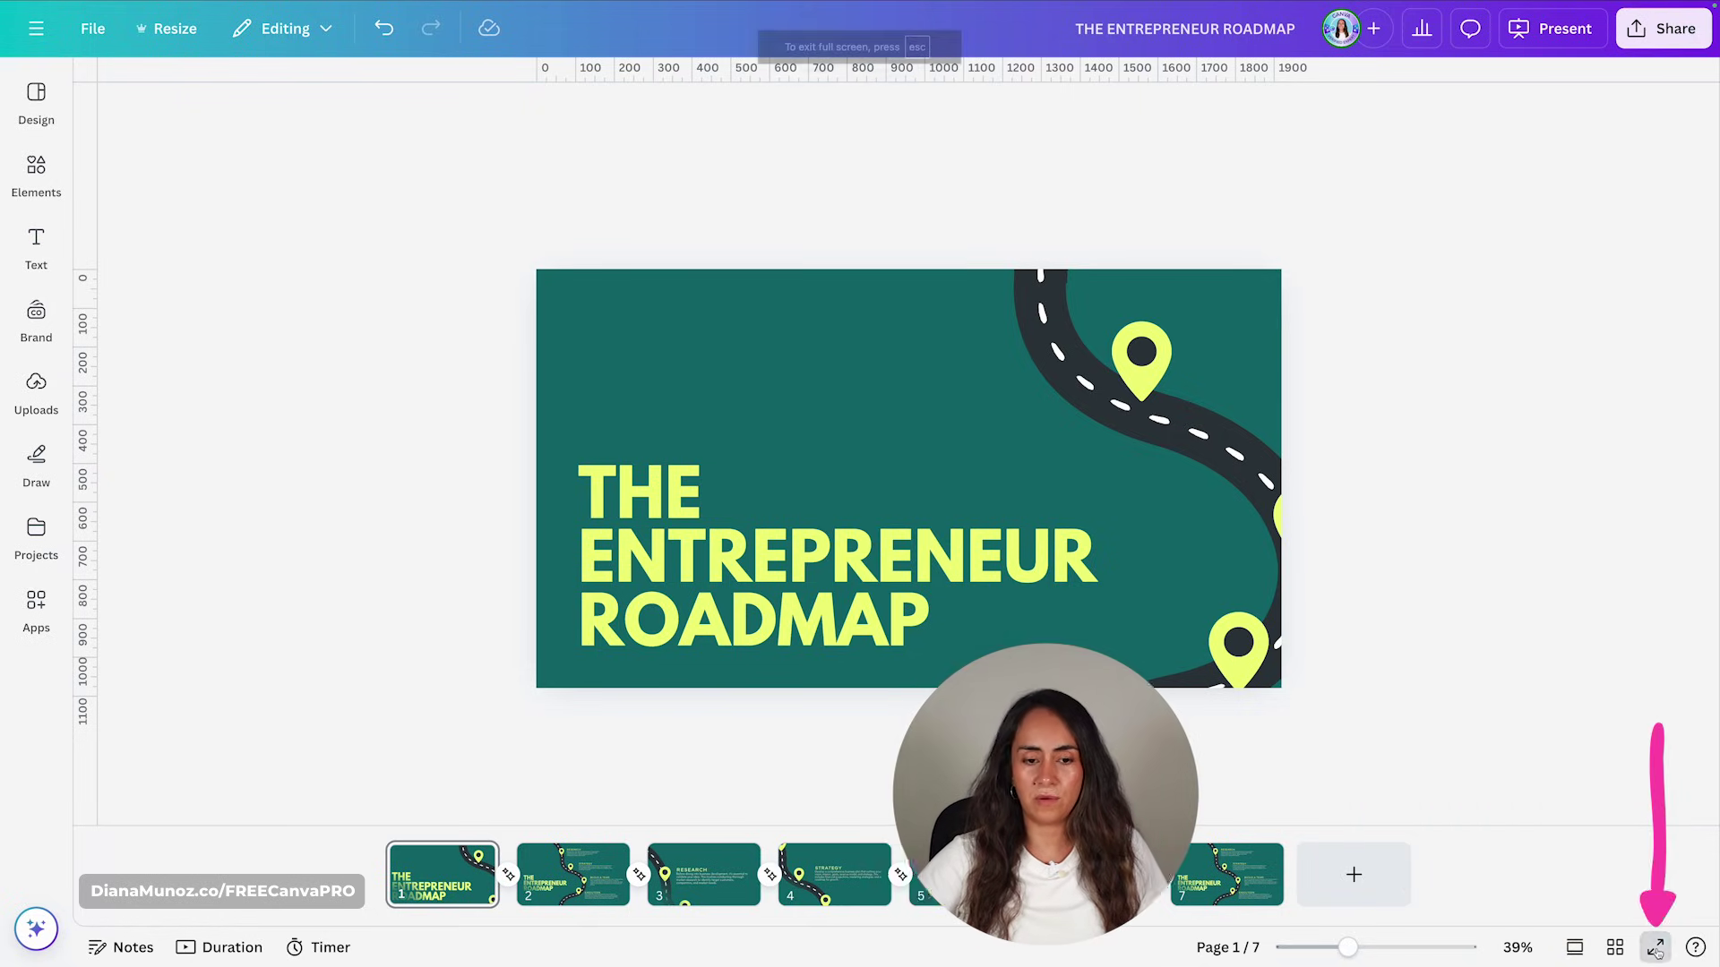
- Present the roadmap full screen and advance through the pages to check the zooming transitions
{"action": "left_click", "coordinate": [1655, 948]}
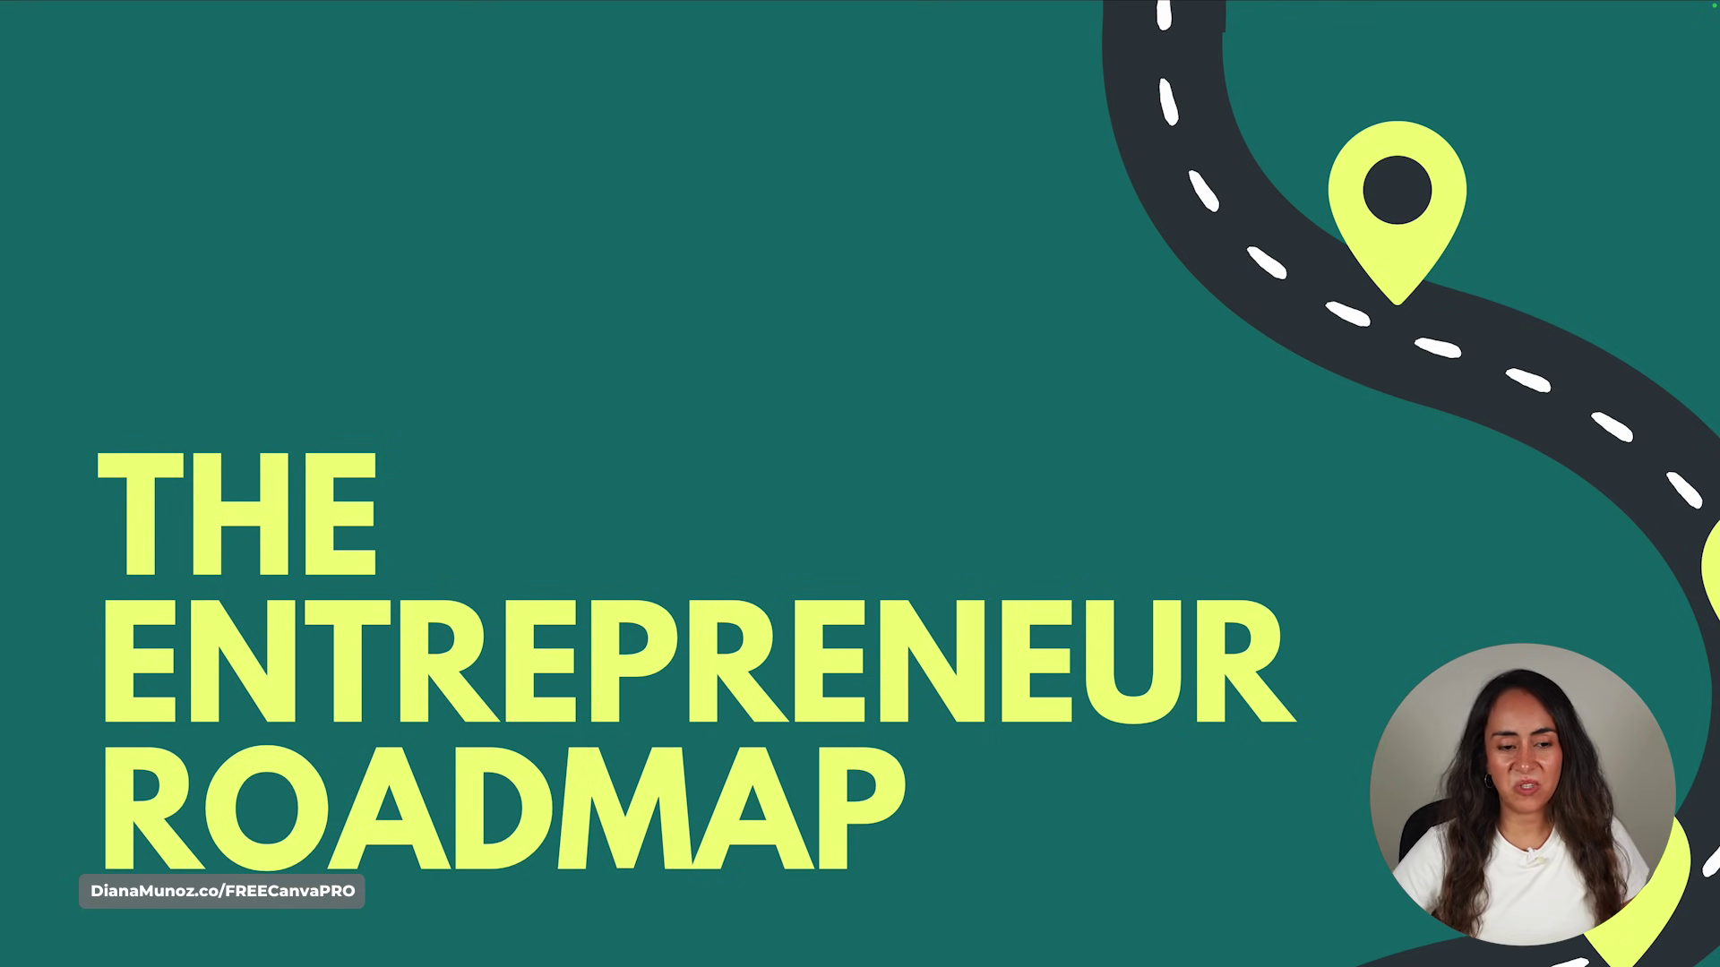
{"action": "key", "text": "Right"}
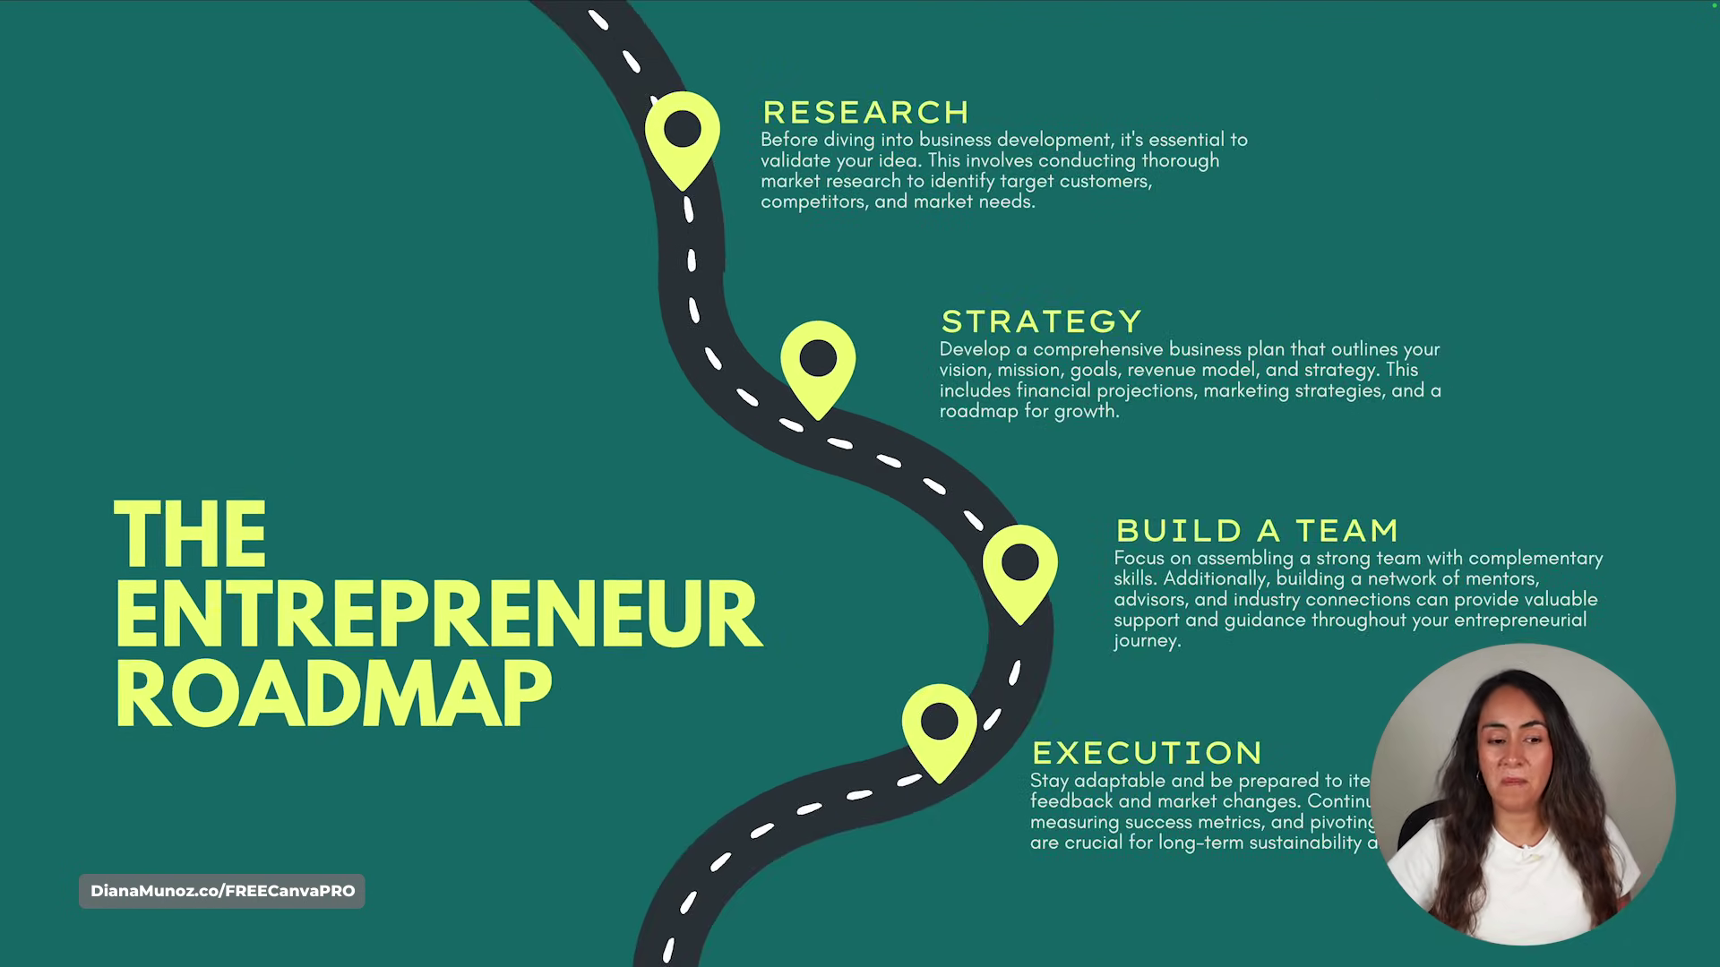
{"action": "key", "text": "Right"}
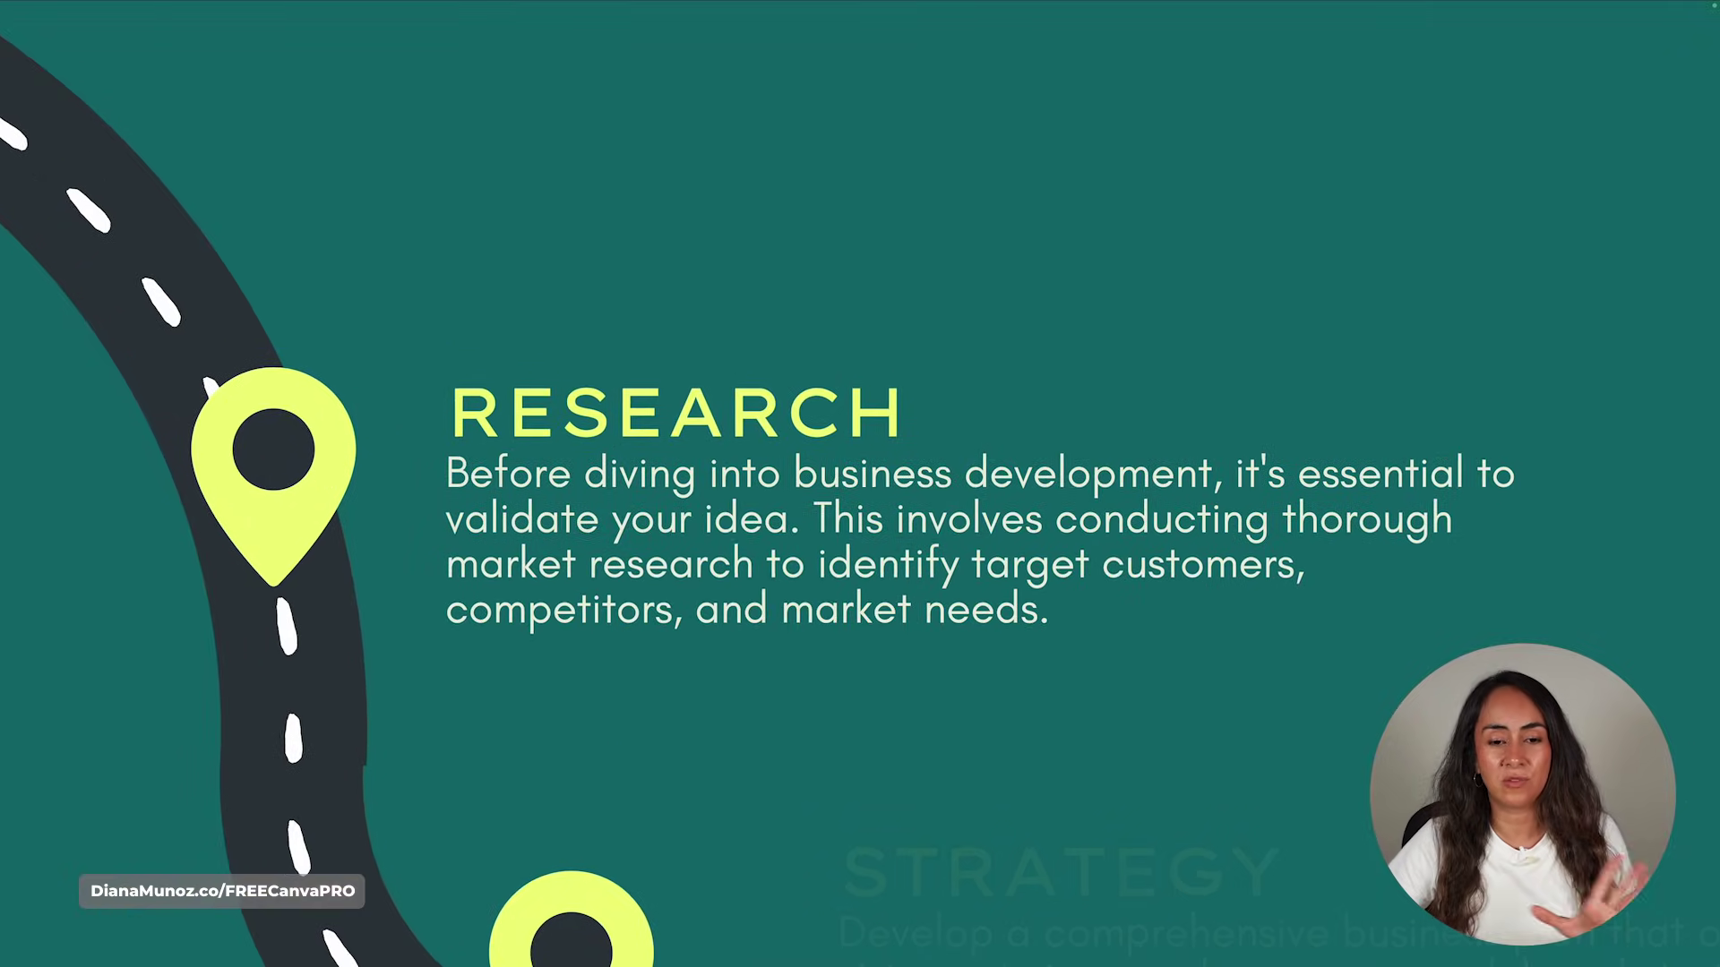
{"action": "key", "text": "Right"}
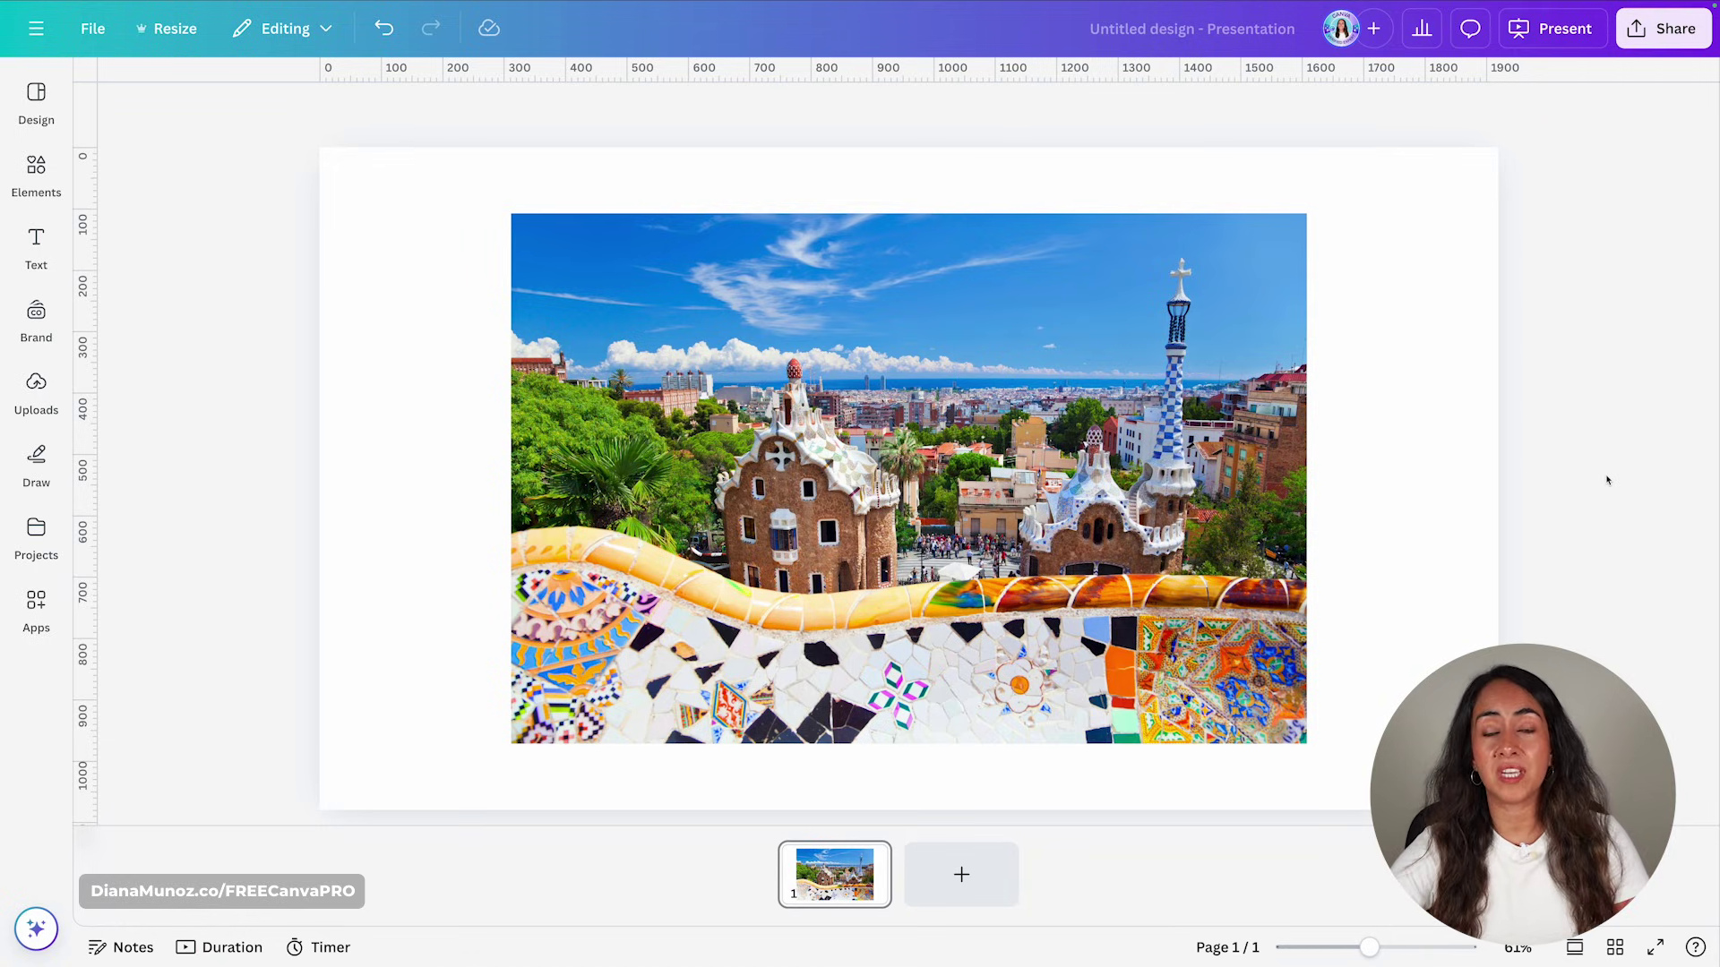
- In the untitled presentation, enlarge the Barcelona photo past the page edges and position it to cover the whole page
{"action": "left_click", "coordinate": [1081, 567]}
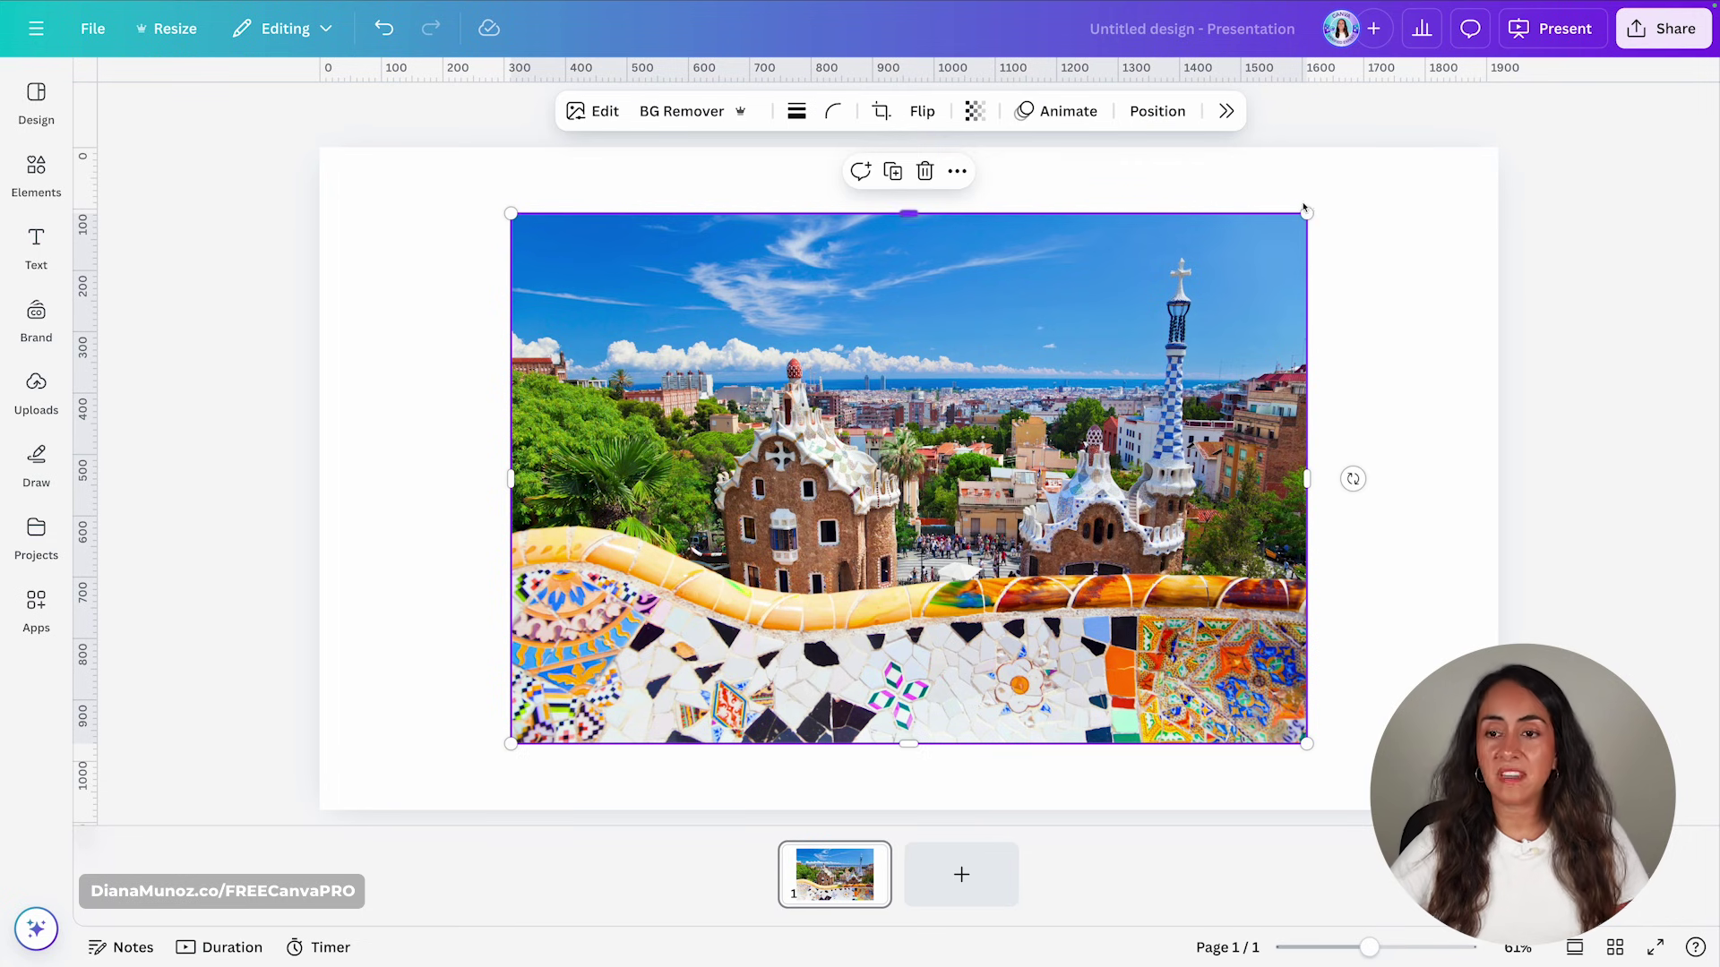
{"action": "left_click_drag", "start_coordinate": [1306, 212], "coordinate": [1505, 84]}
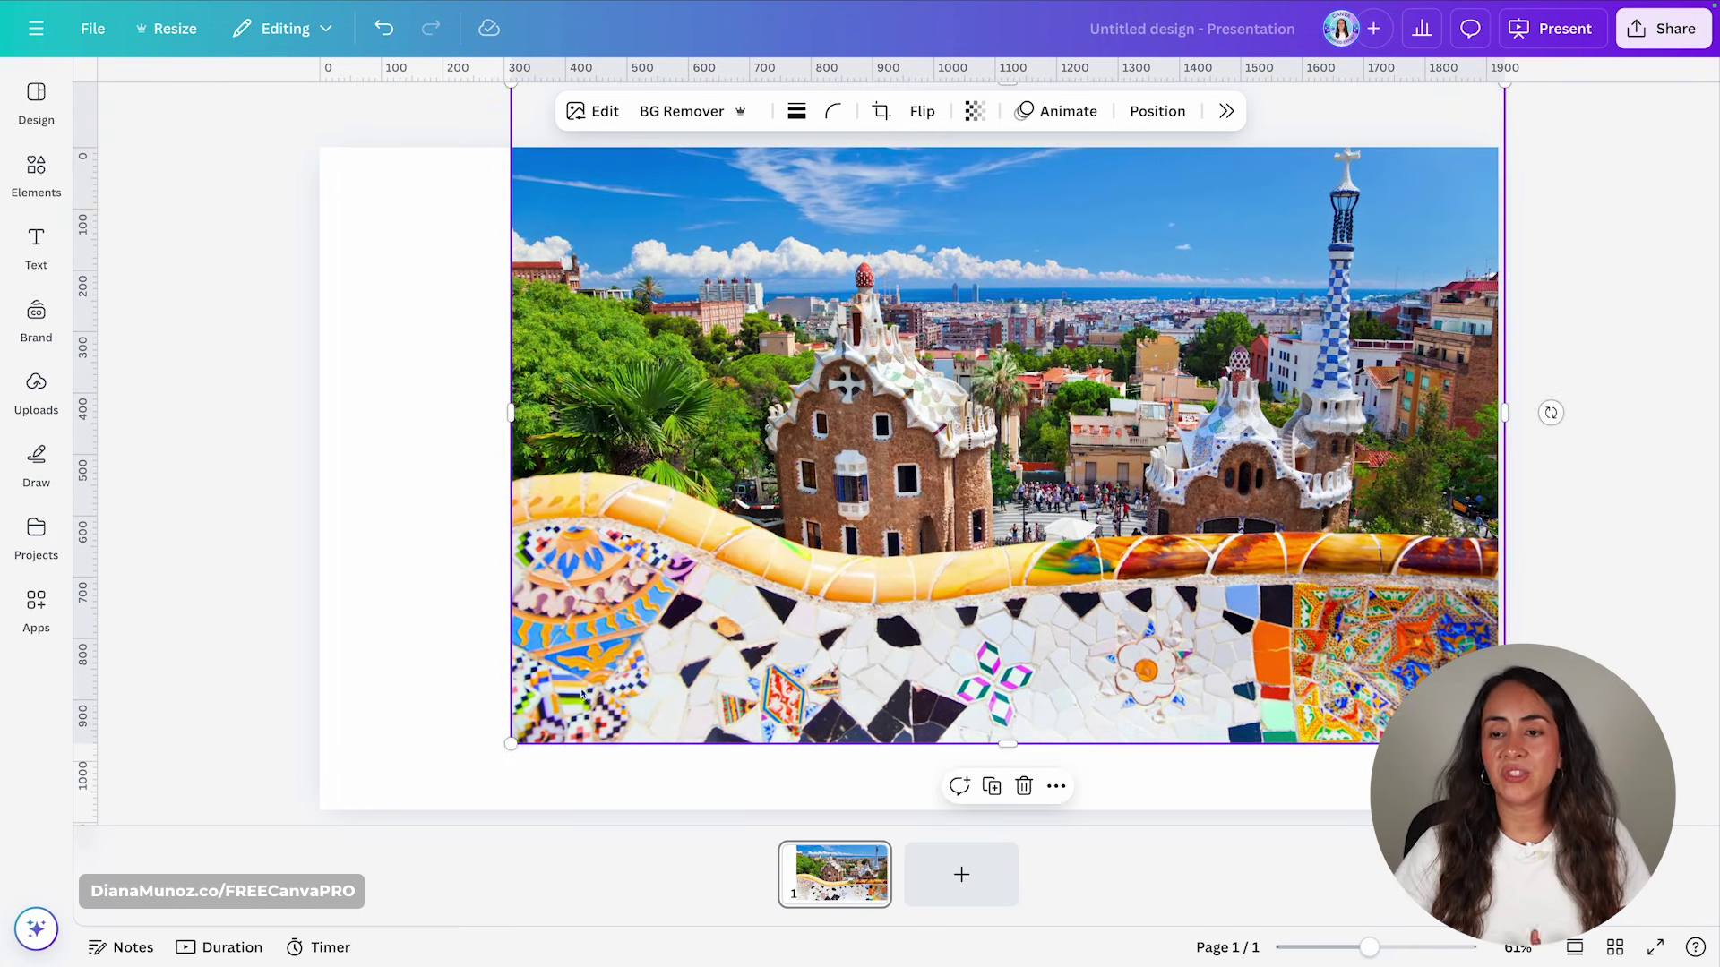
{"action": "left_click_drag", "start_coordinate": [509, 743], "coordinate": [306, 868]}
{"action": "left_click_drag", "start_coordinate": [1469, 212], "coordinate": [1467, 227]}
{"action": "left_click", "coordinate": [1595, 299]}
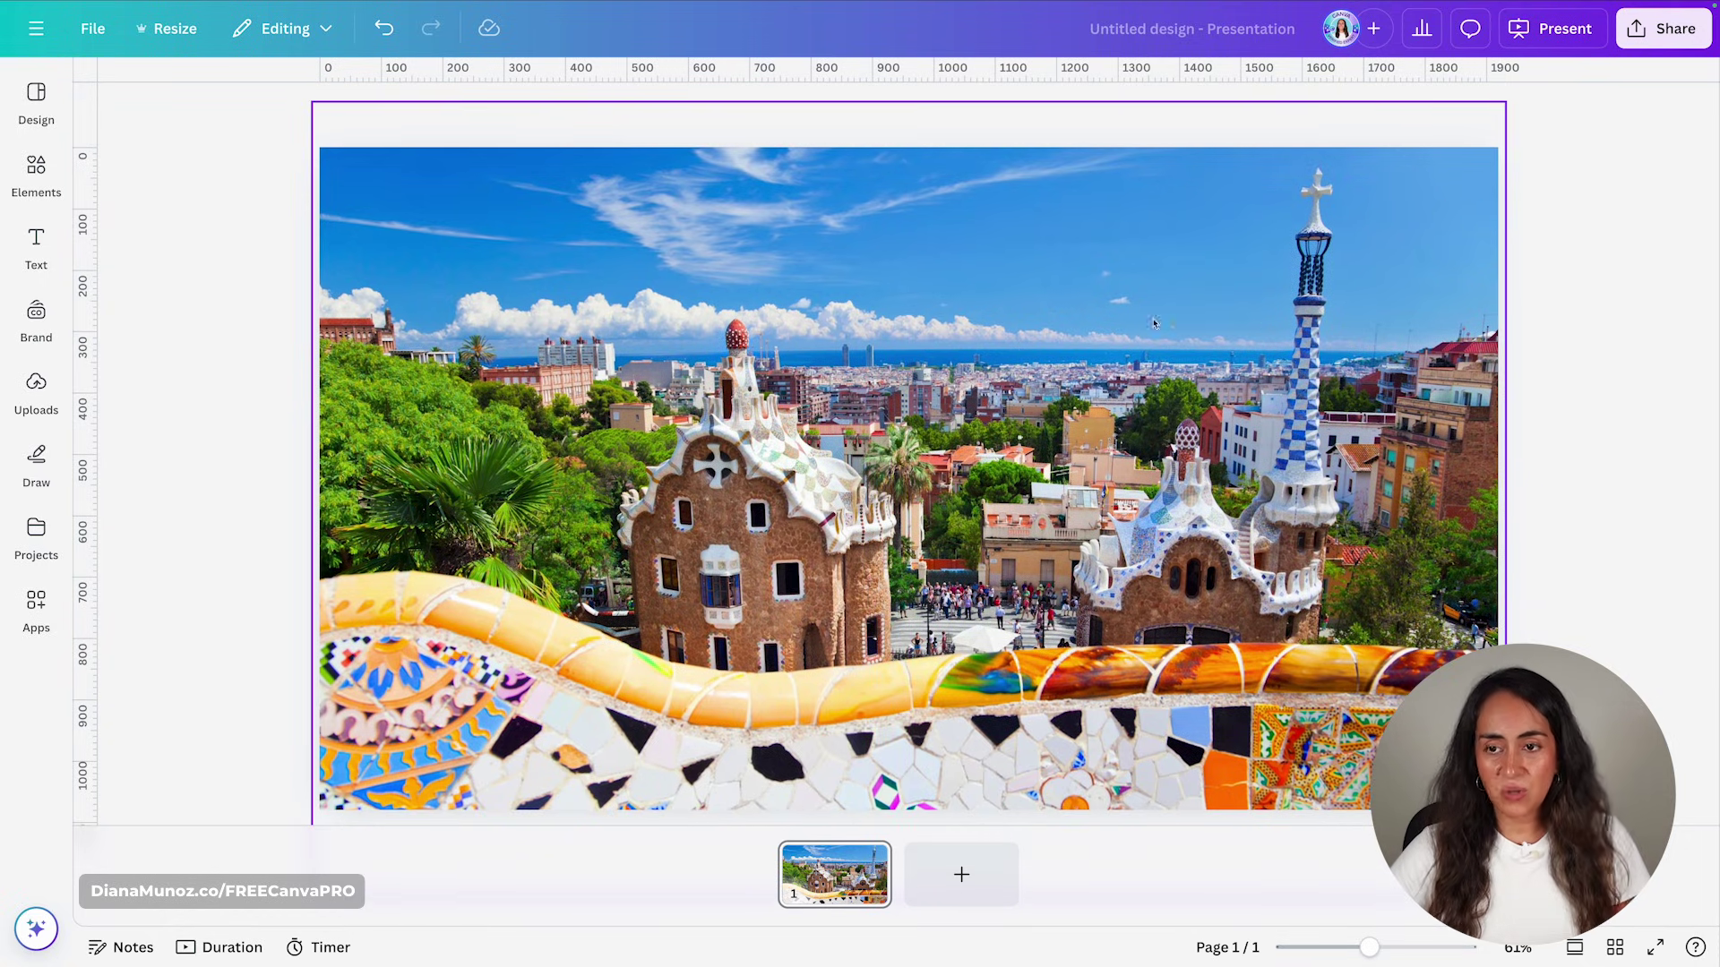
{"action": "right_click", "coordinate": [1007, 291]}
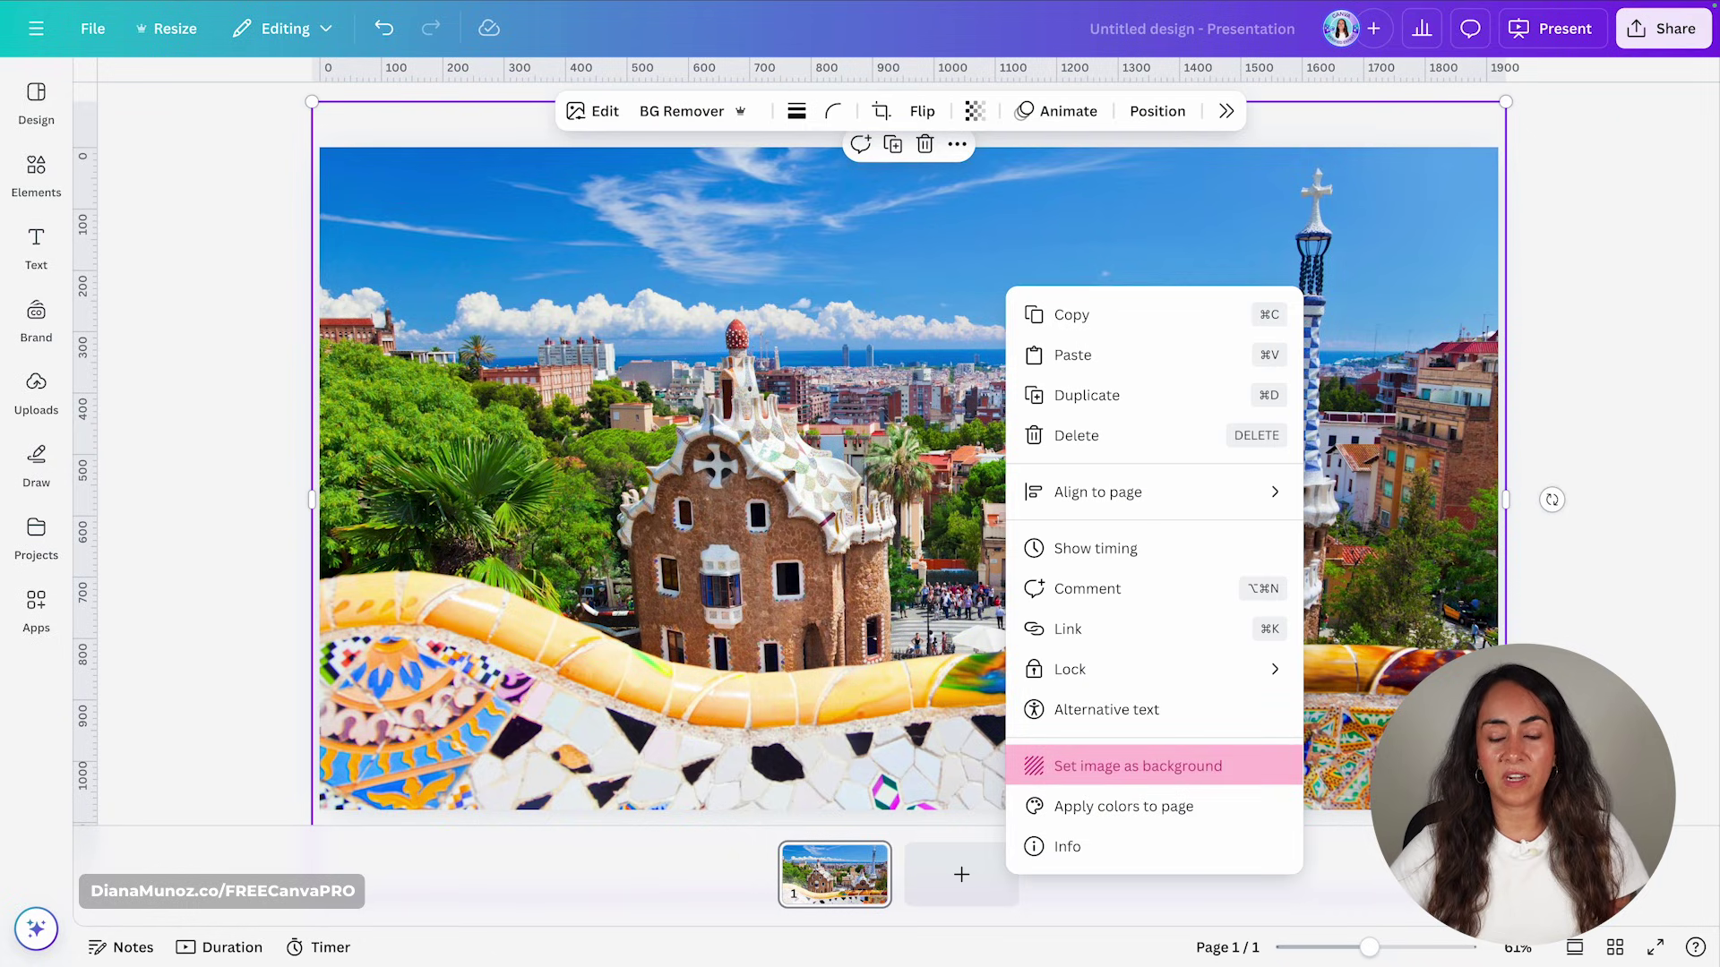
{"action": "key", "text": "Escape"}
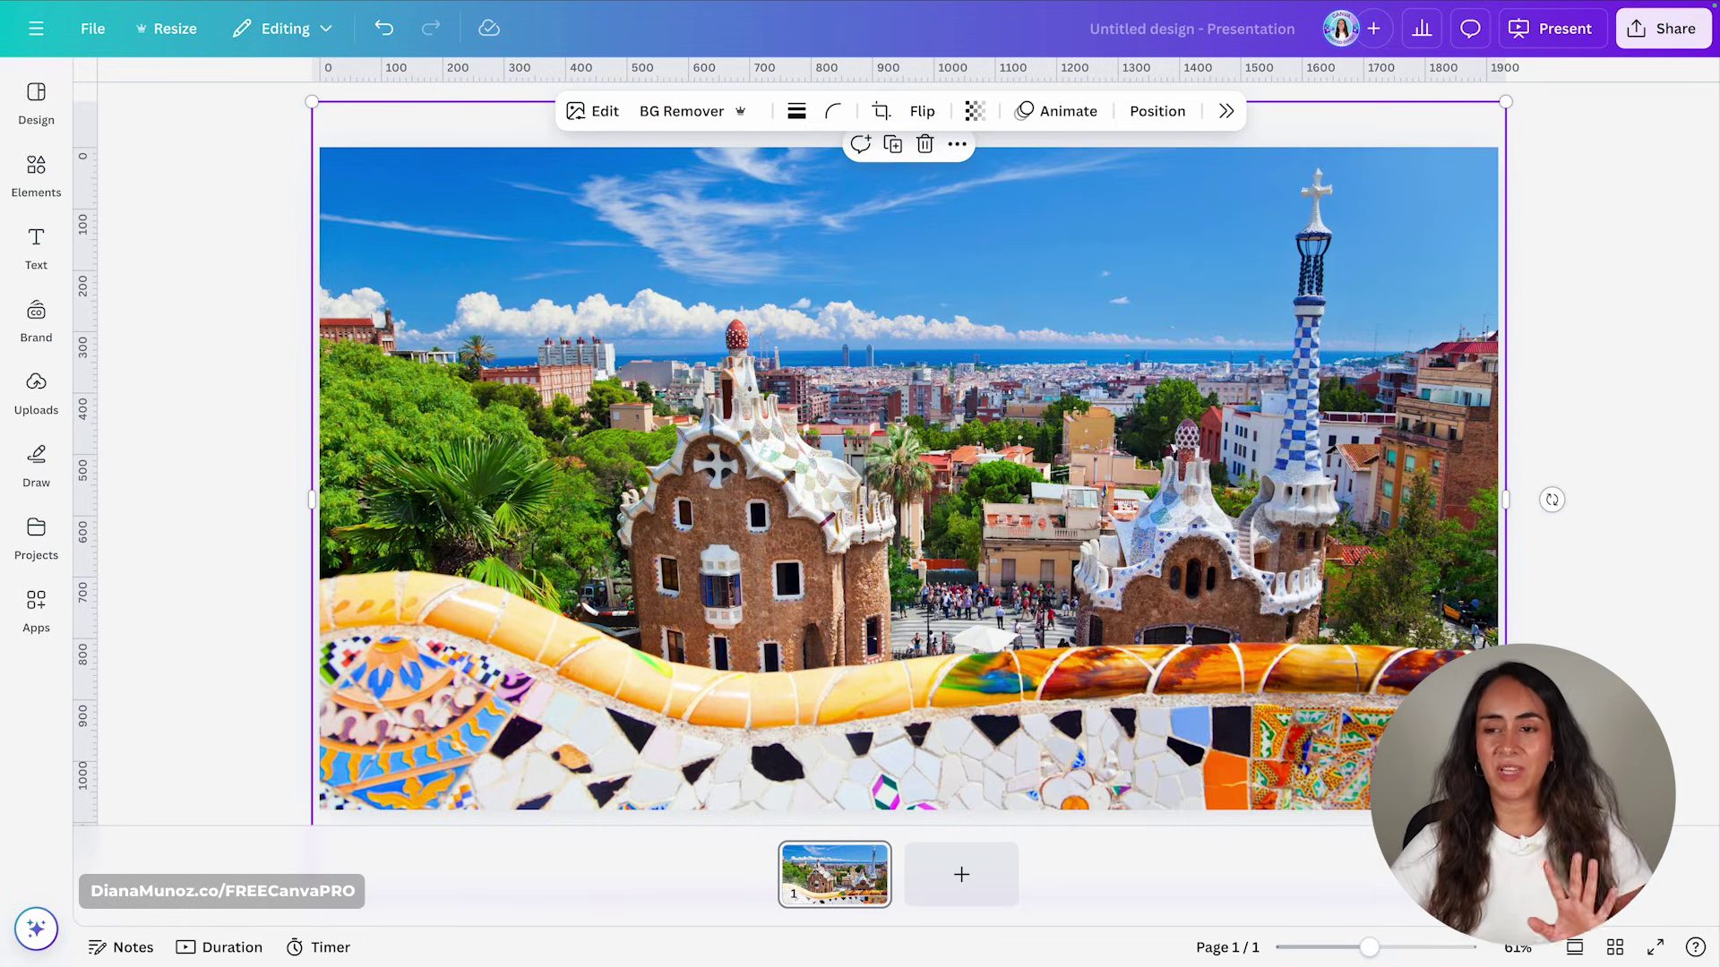
{"action": "left_click", "coordinate": [1563, 157]}
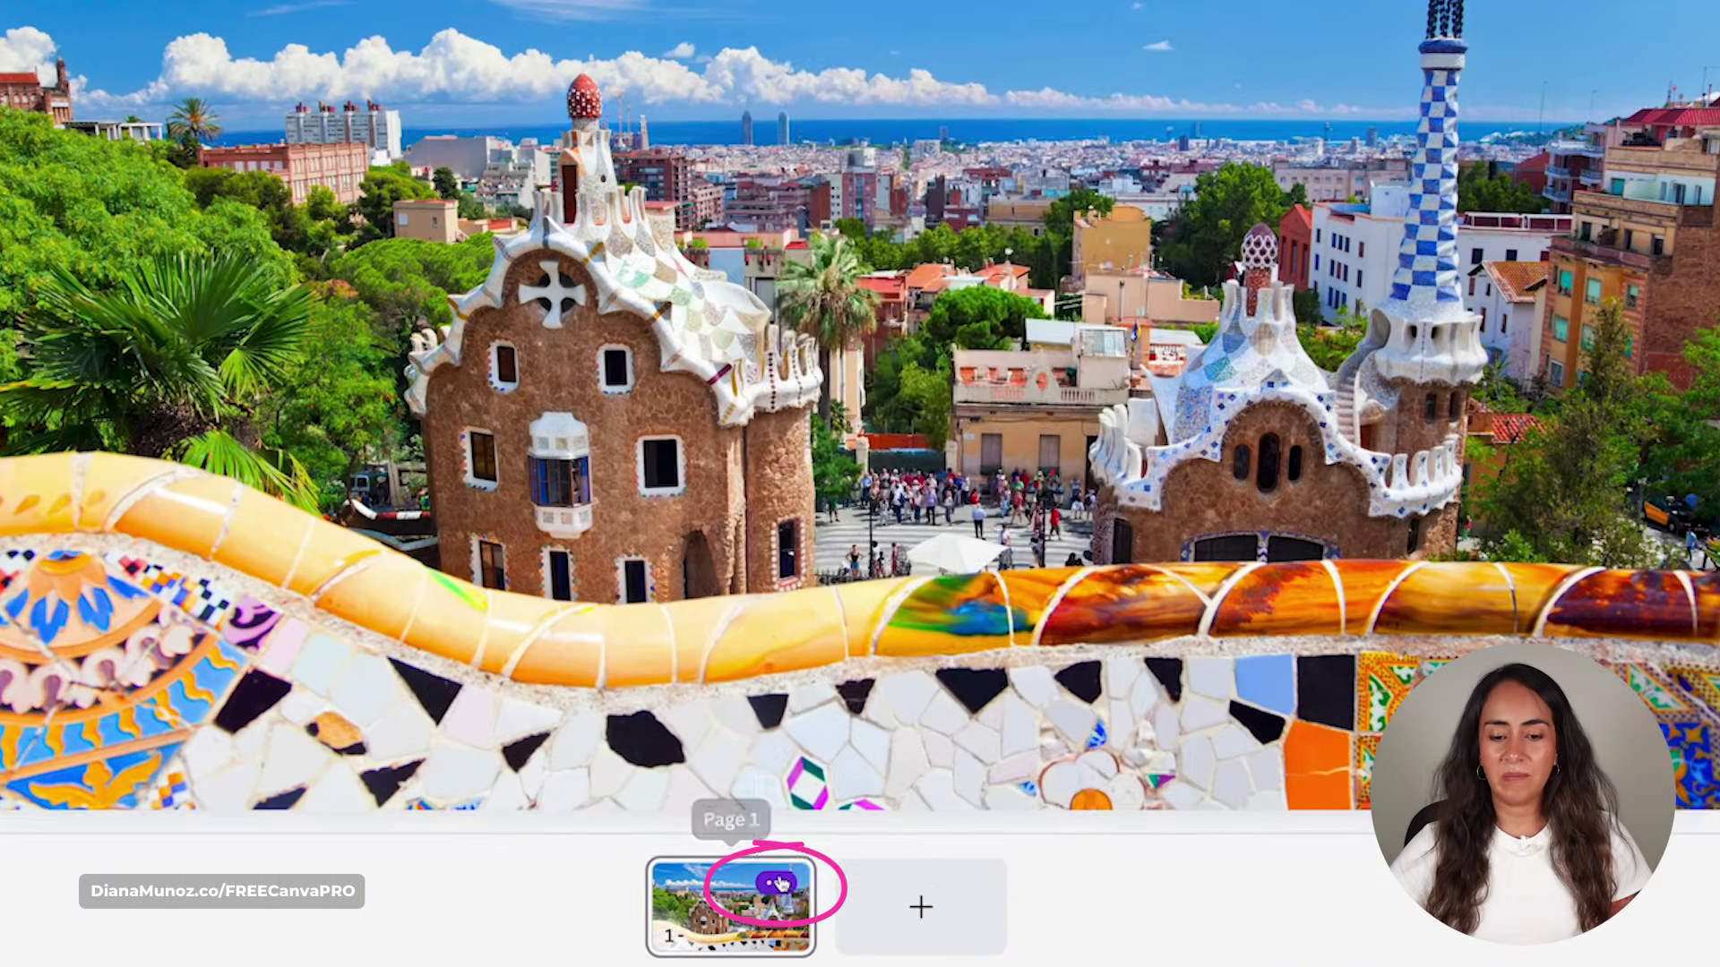
- Duplicate page 1, then enlarge and reposition the photo on the copy so the house with the red-tipped tower fills the middle
{"action": "left_click", "coordinate": [866, 858]}
{"action": "left_click", "coordinate": [970, 231]}
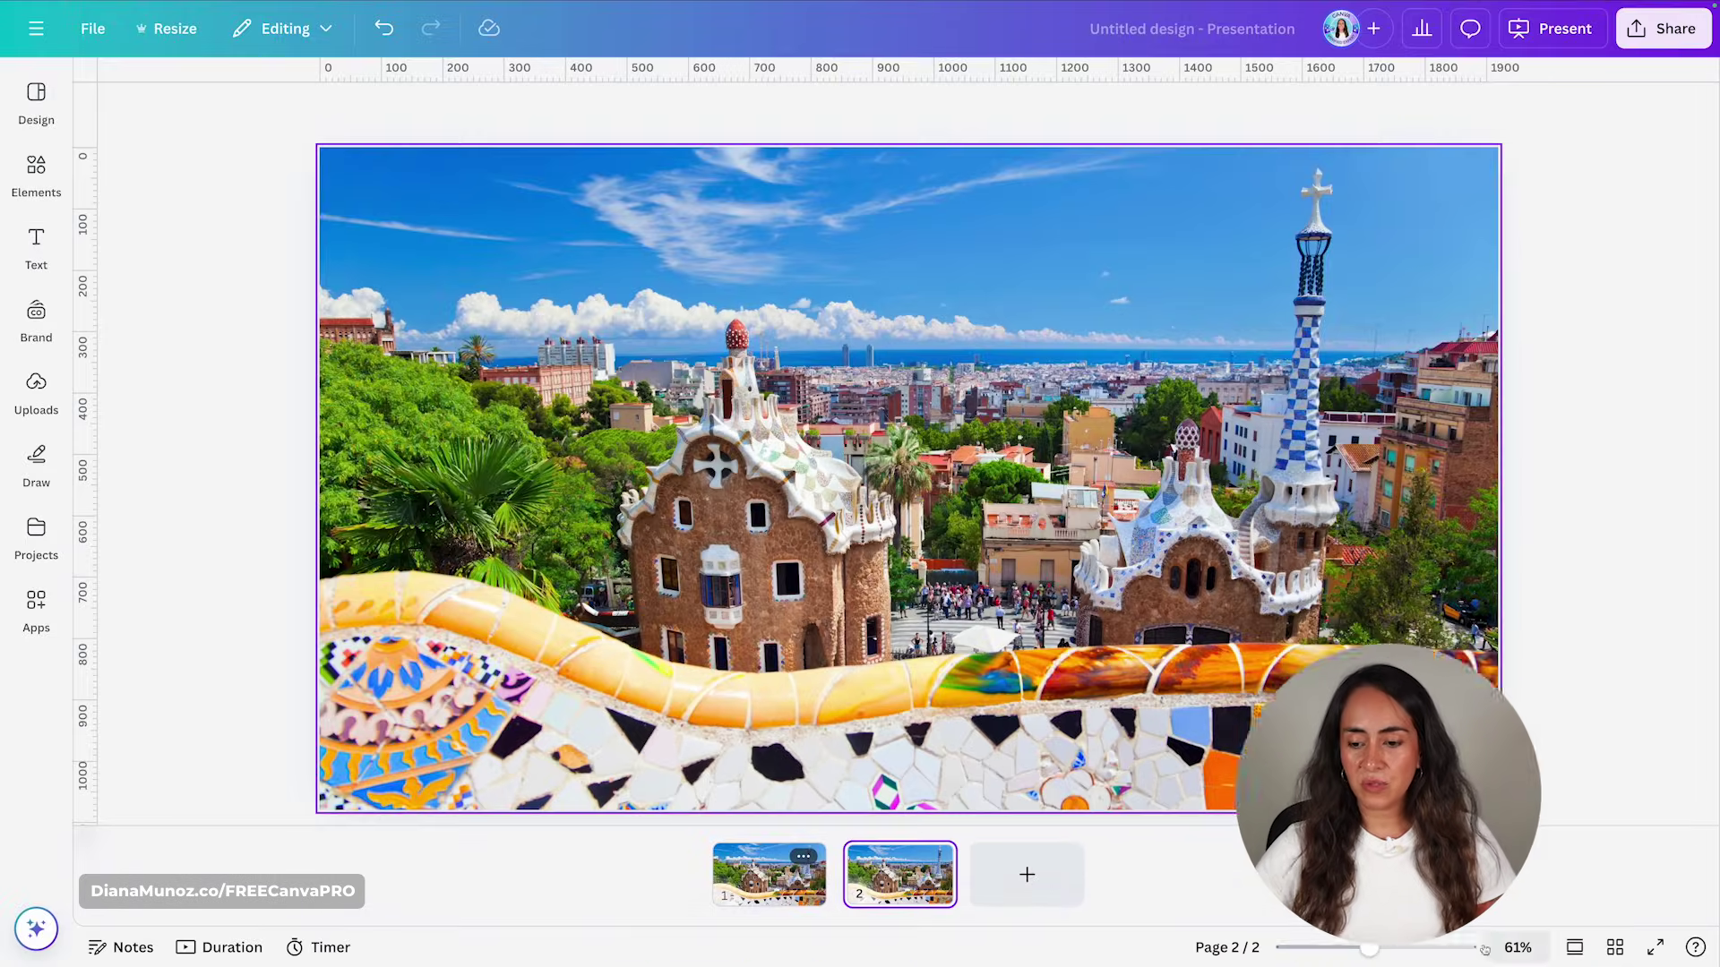
{"action": "left_click_drag", "start_coordinate": [1369, 948], "coordinate": [1341, 948]}
{"action": "left_click", "coordinate": [1135, 597]}
{"action": "left_click_drag", "start_coordinate": [1248, 720], "coordinate": [1597, 952]}
{"action": "left_click_drag", "start_coordinate": [1037, 650], "coordinate": [955, 611]}
{"action": "left_click_drag", "start_coordinate": [550, 819], "coordinate": [353, 951]}
{"action": "left_click_drag", "start_coordinate": [812, 523], "coordinate": [933, 479]}
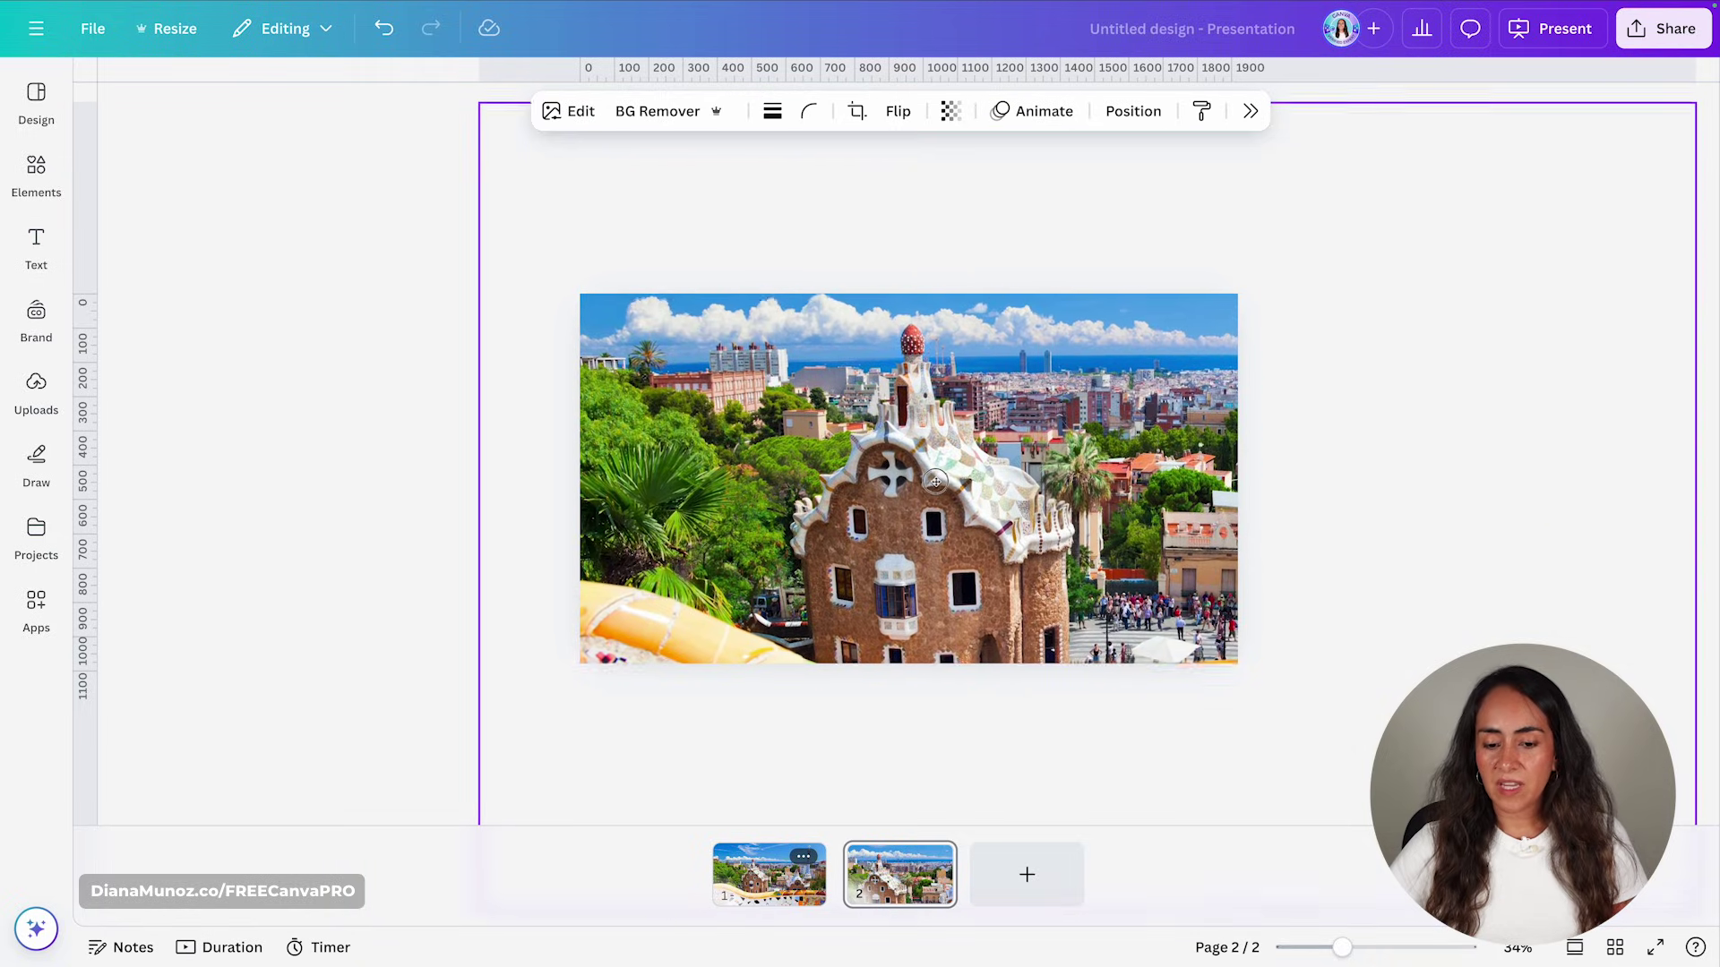
{"action": "key", "text": "Escape"}
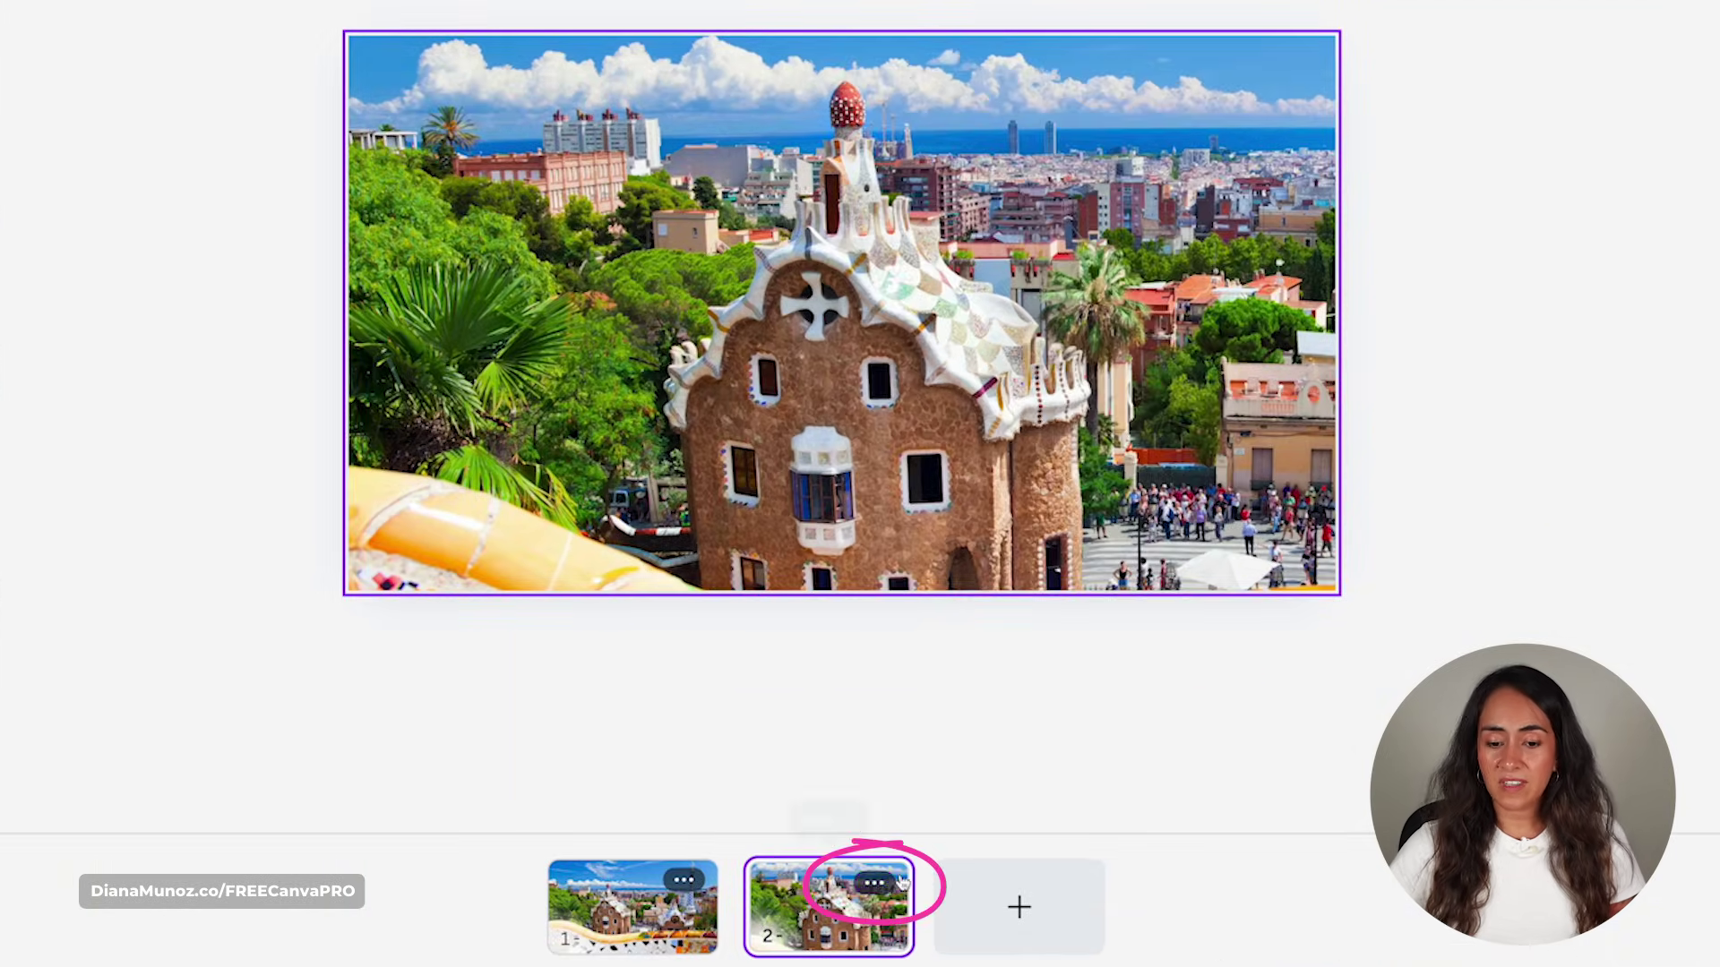
- Duplicate page 2, then enlarge and shift the photo on the copy to focus on the crowded square between the two buildings
{"action": "left_click", "coordinate": [934, 856]}
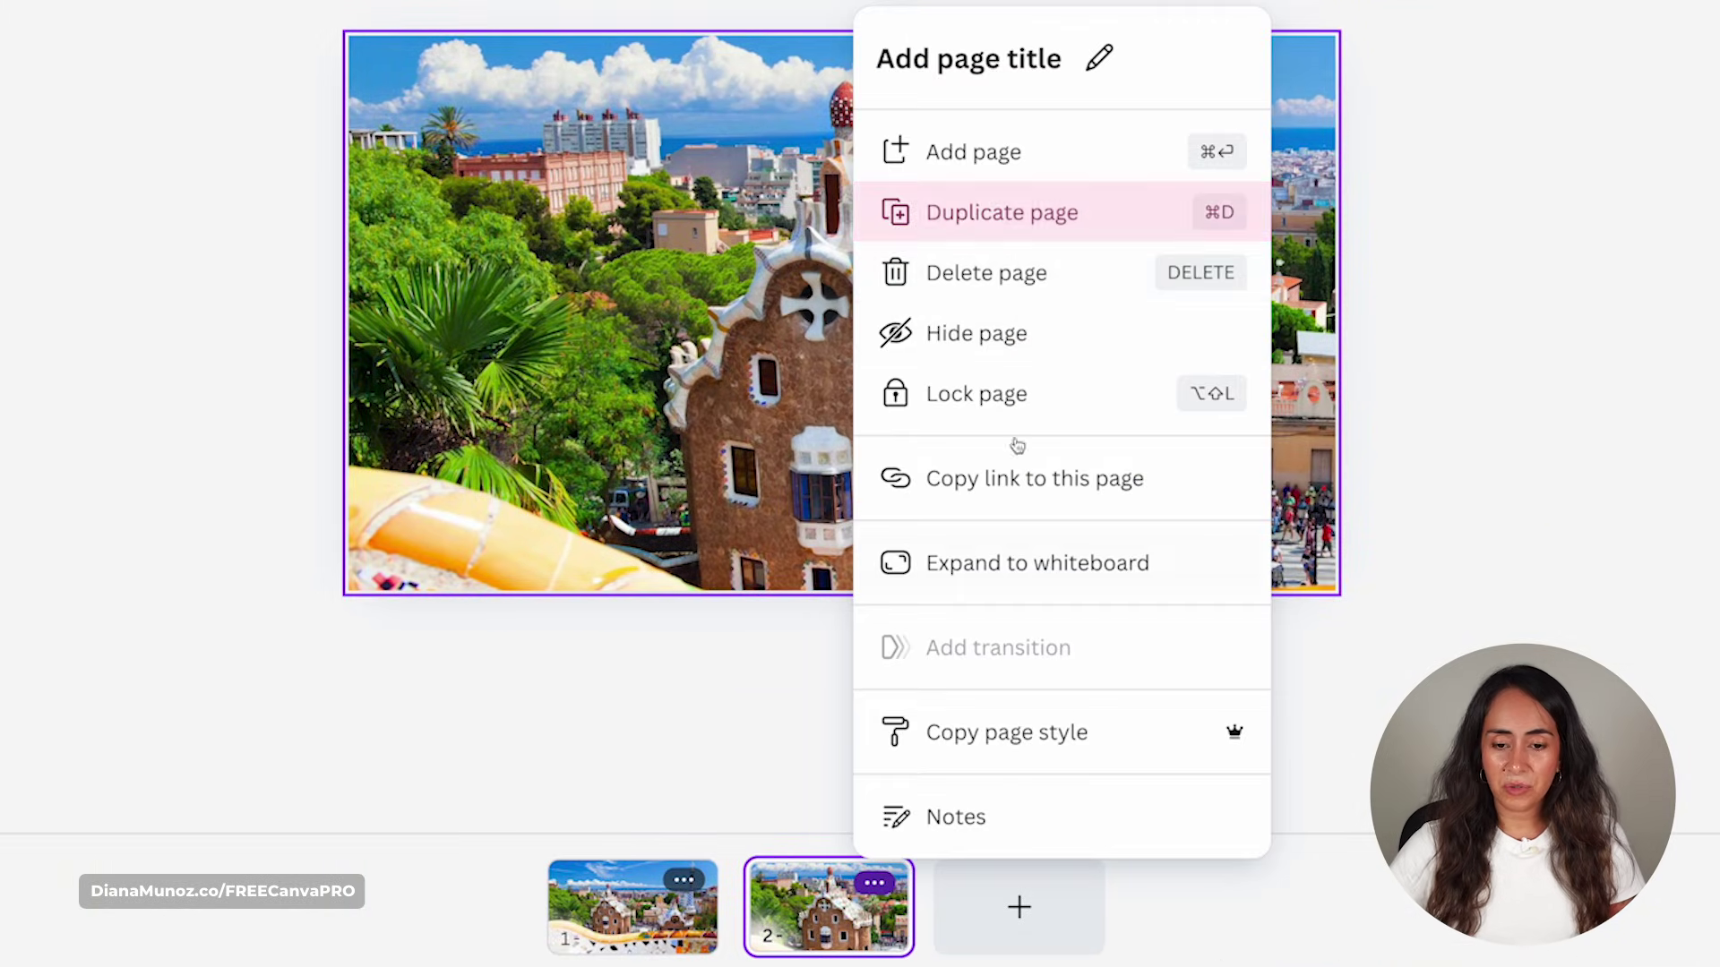
{"action": "left_click", "coordinate": [956, 224]}
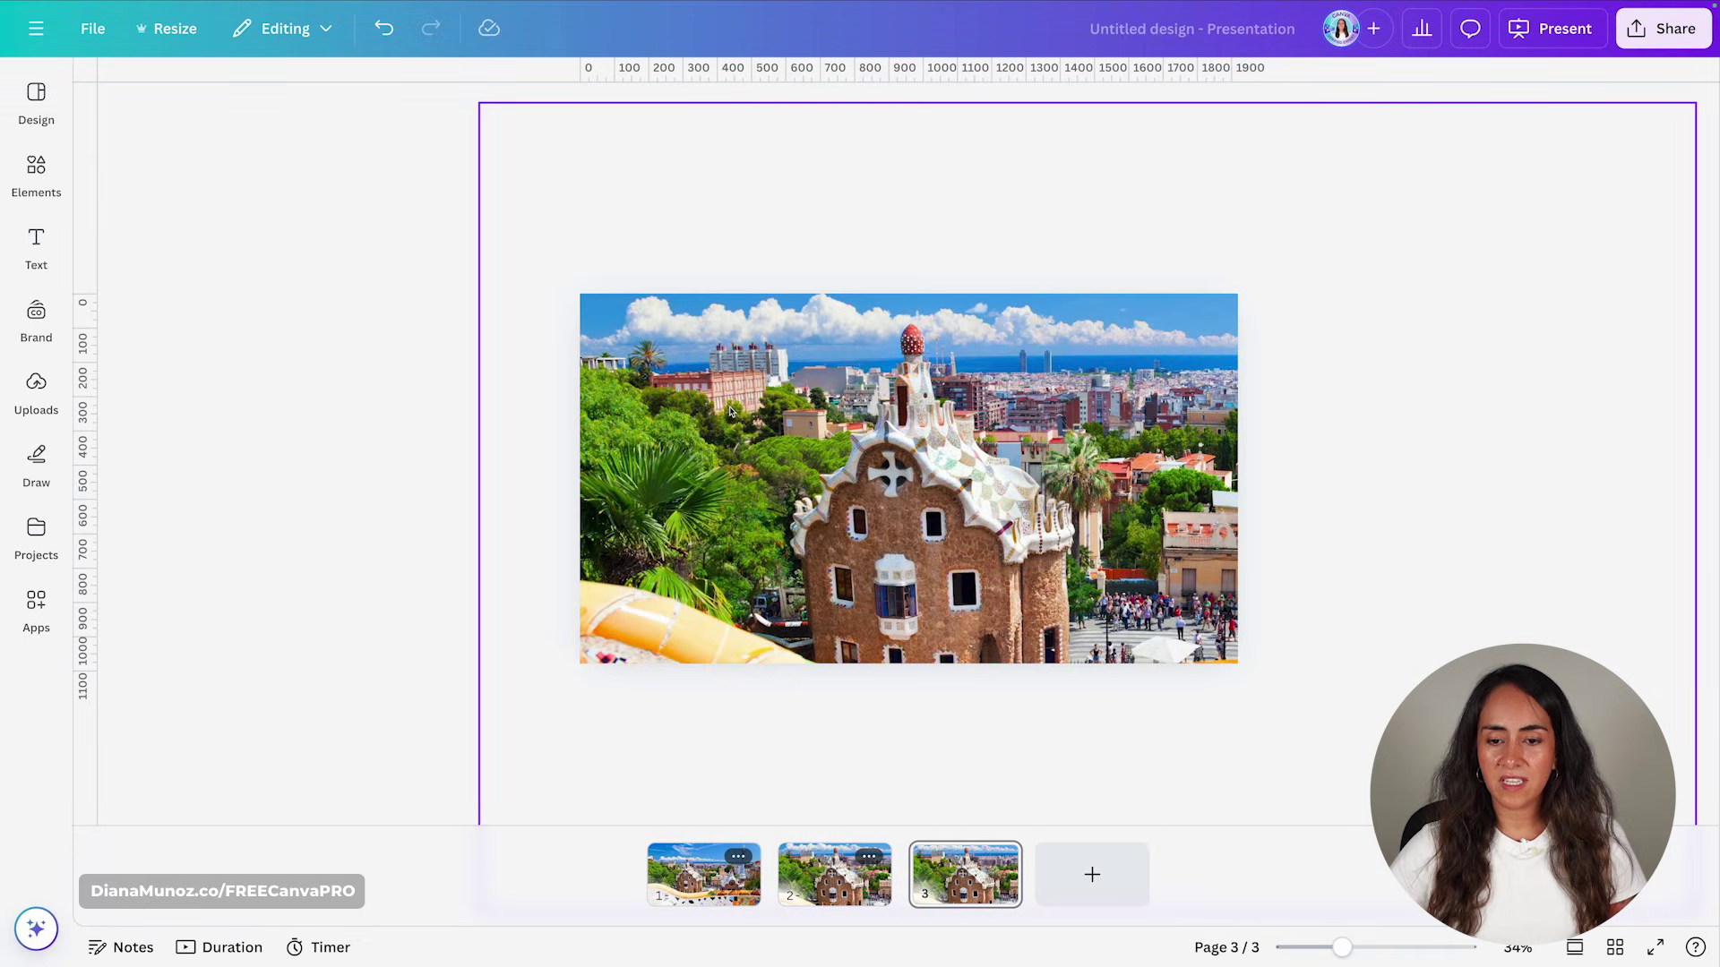
{"action": "left_click", "coordinate": [935, 513]}
{"action": "left_click_drag", "start_coordinate": [935, 513], "coordinate": [916, 457]}
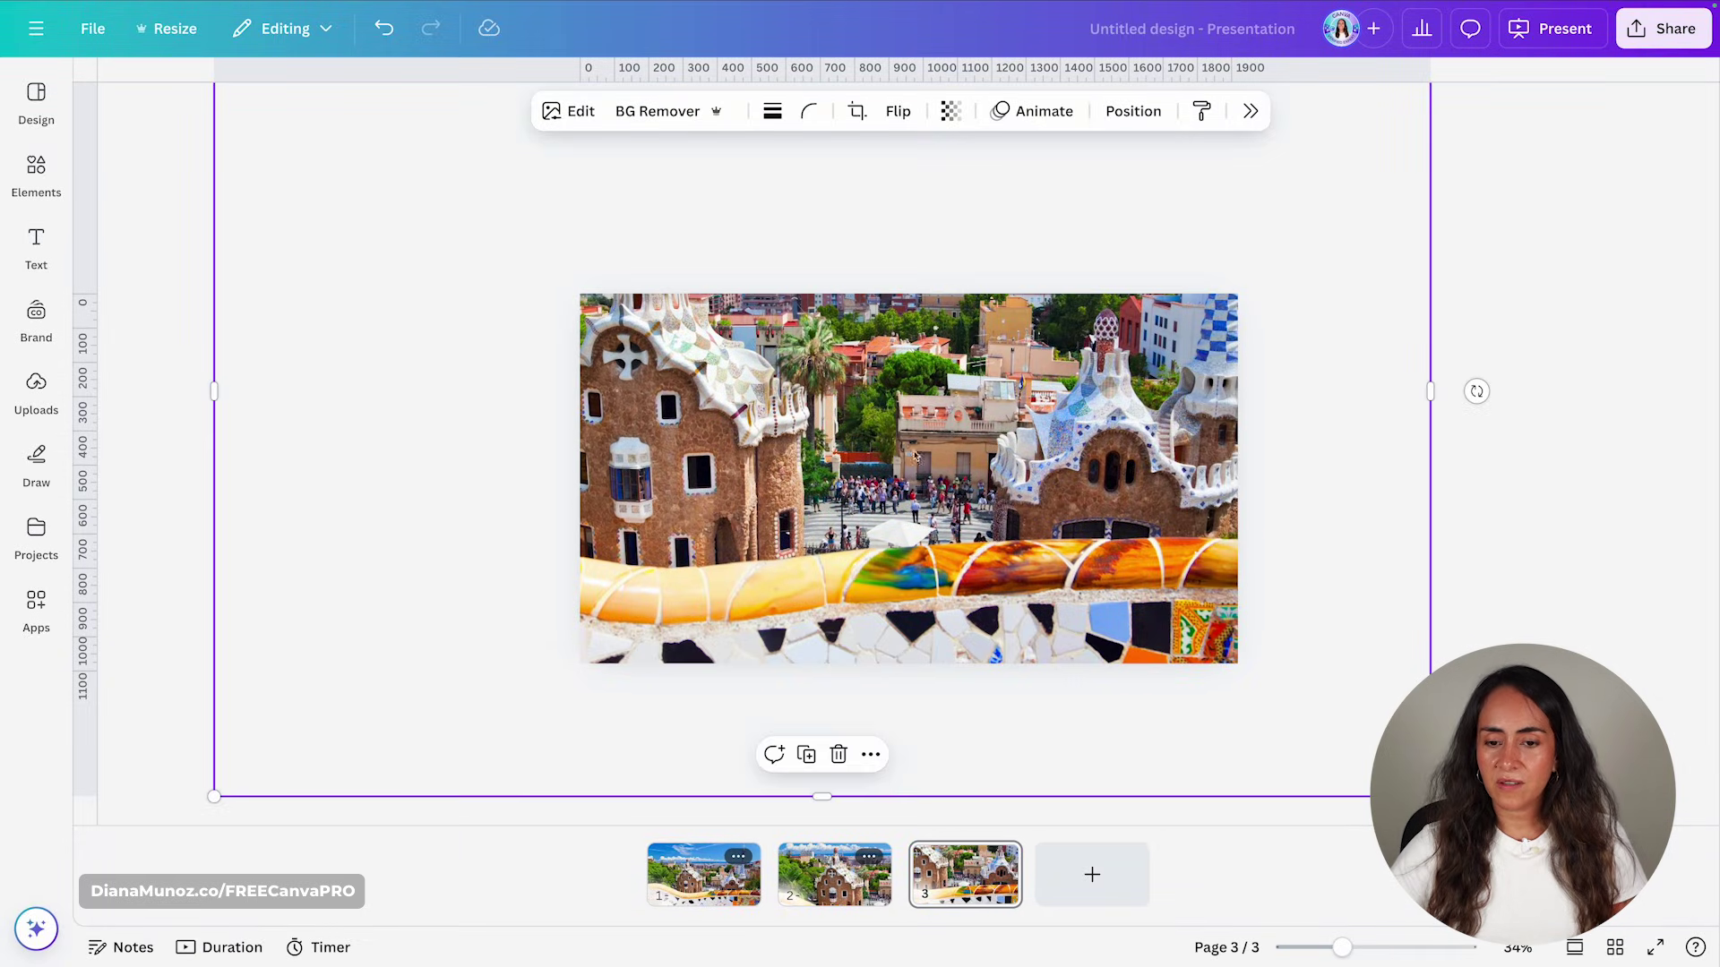
{"action": "left_click_drag", "start_coordinate": [1003, 426], "coordinate": [893, 410]}
{"action": "left_click_drag", "start_coordinate": [950, 476], "coordinate": [991, 538]}
{"action": "left_click", "coordinate": [1093, 794]}
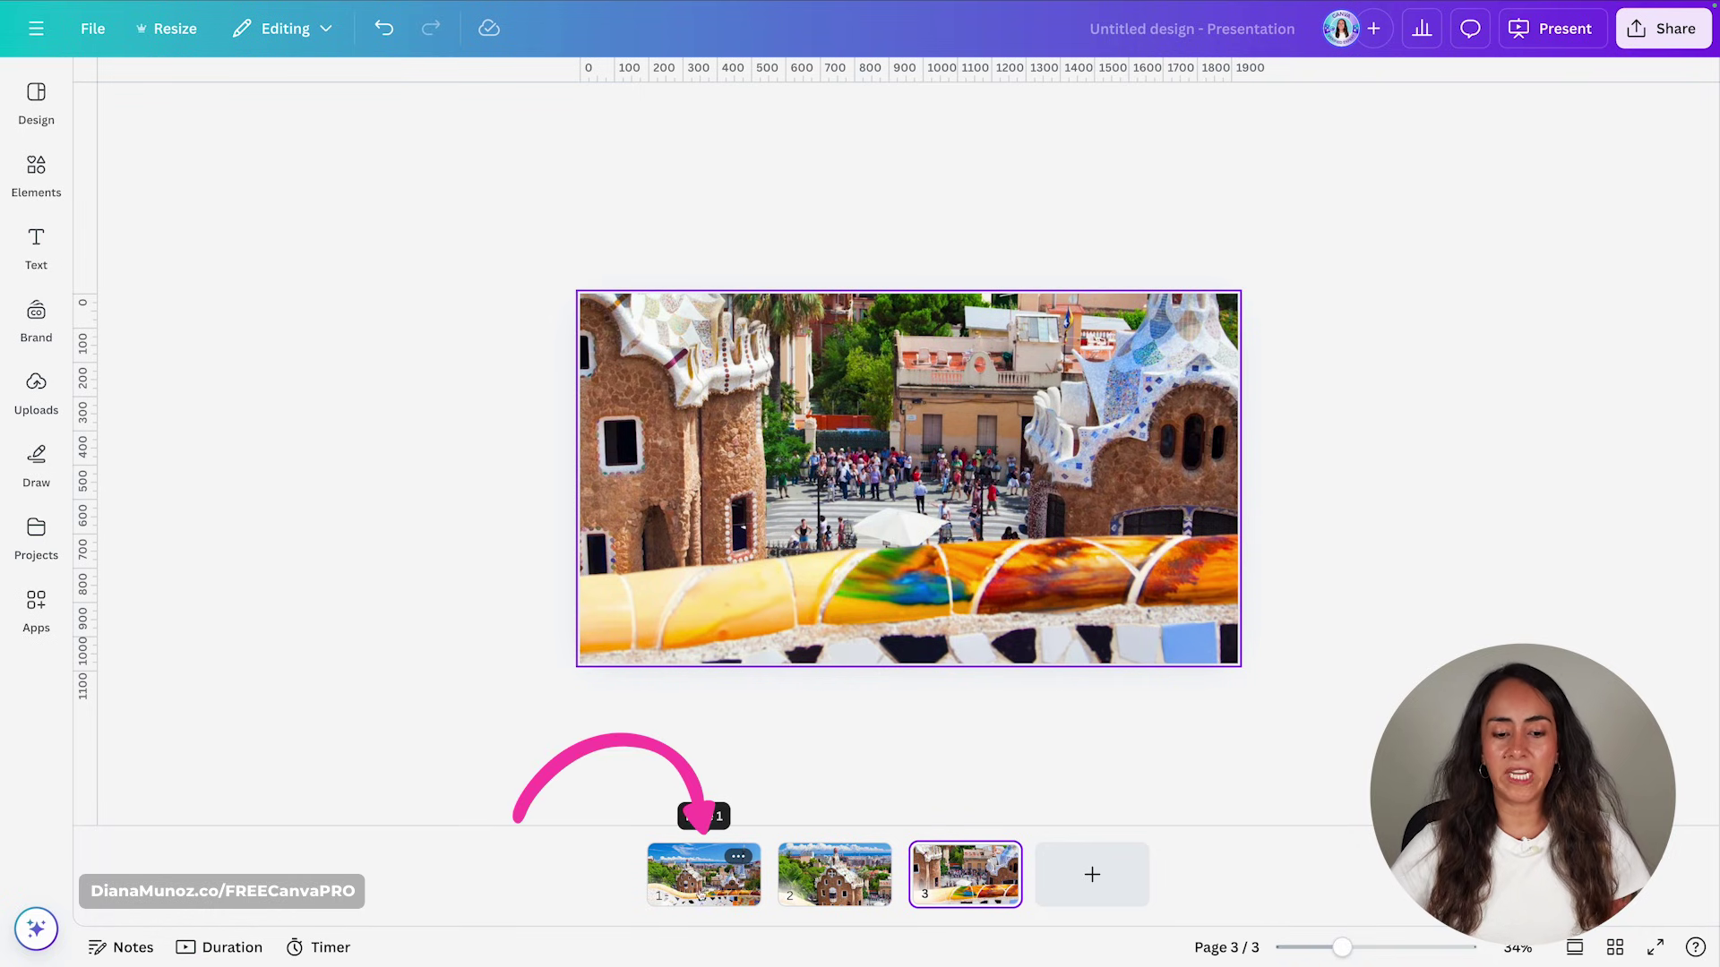
- Add a copy of page 1 after page 3 to end the sequence on the full view
{"action": "left_click", "coordinate": [700, 895]}
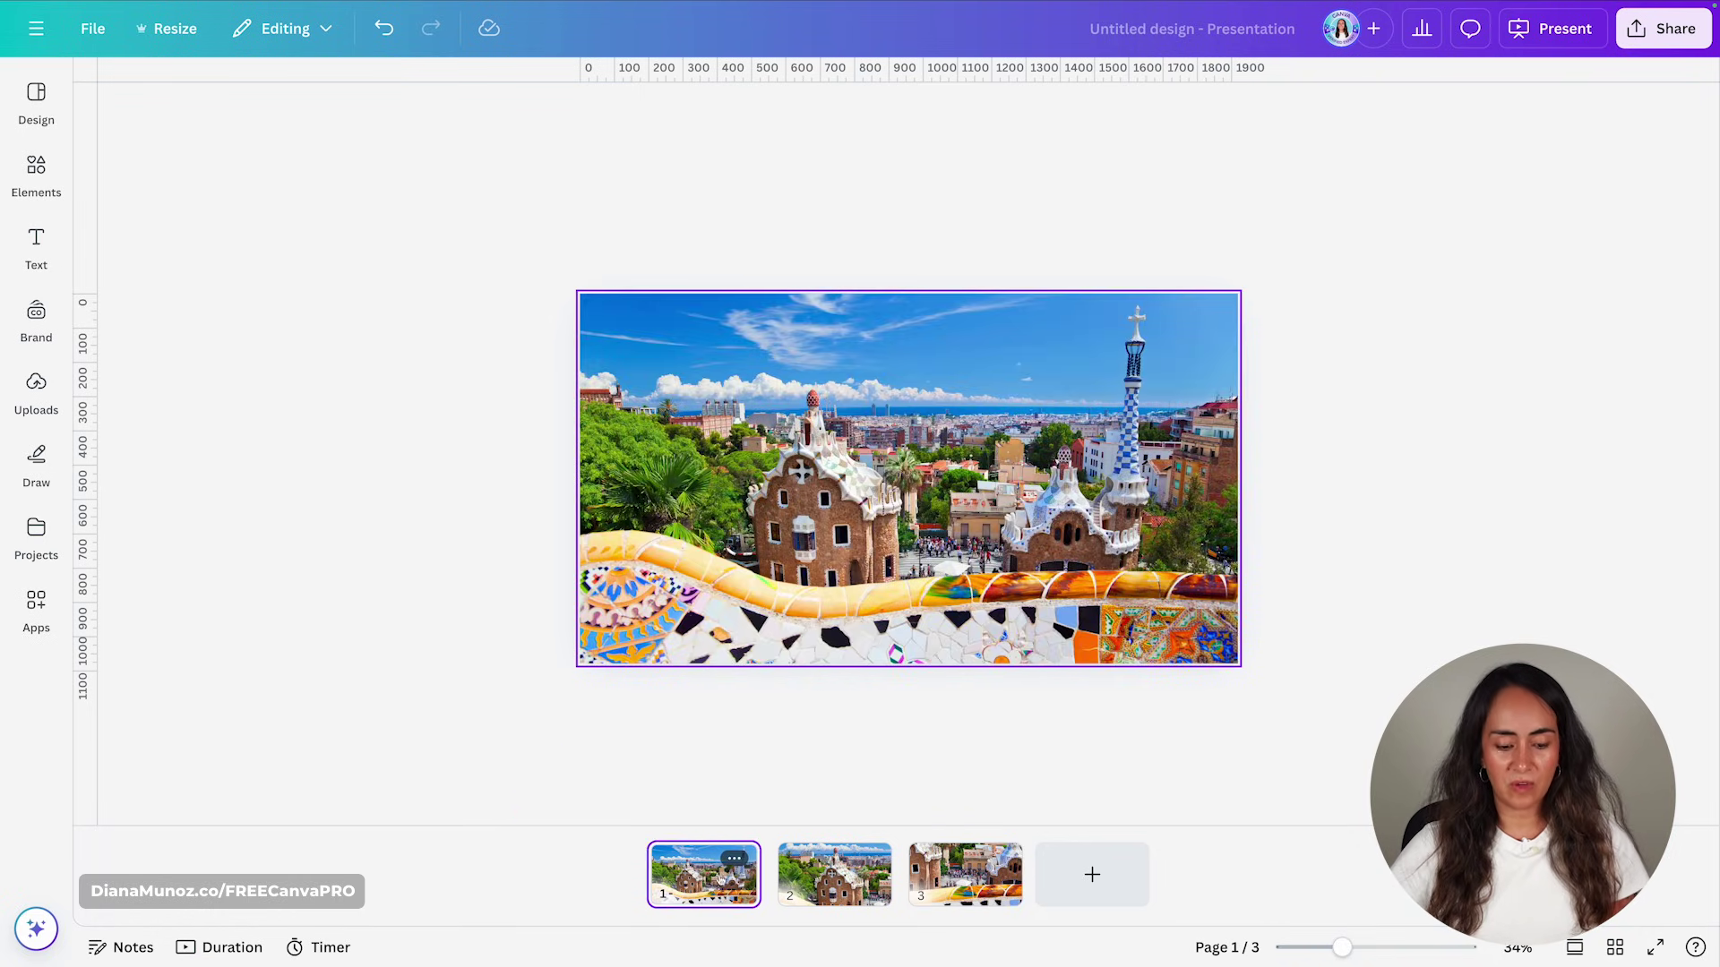
{"action": "left_click", "coordinate": [975, 879]}
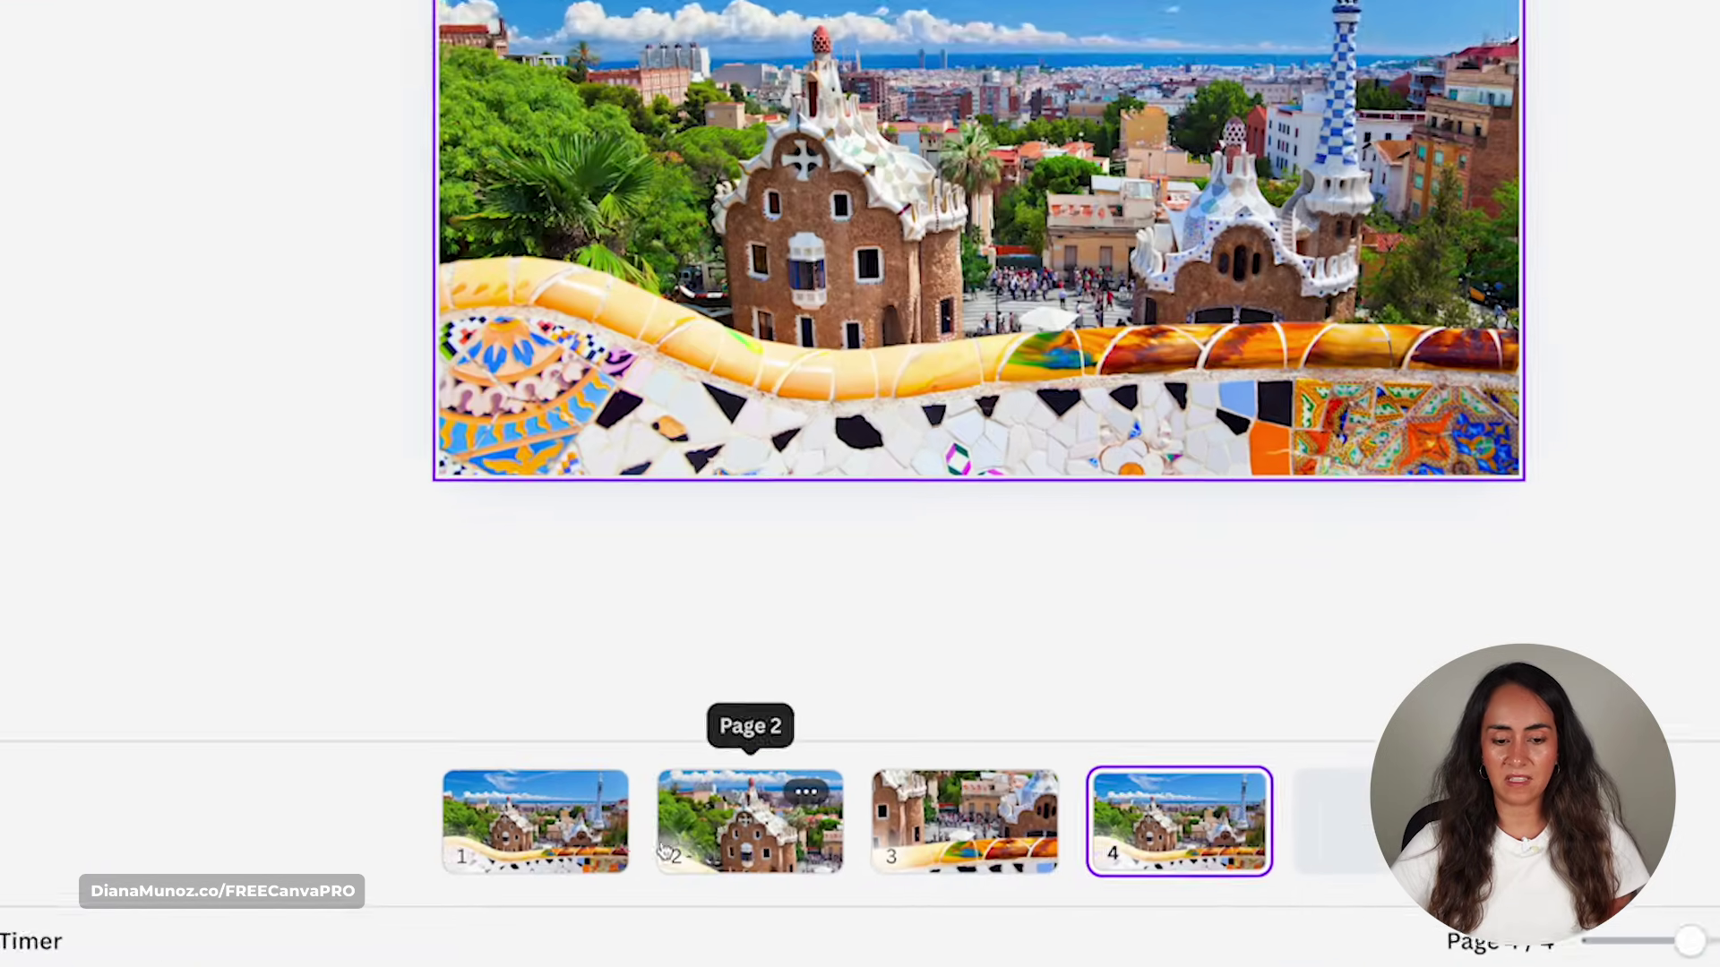
- Apply a 1.5-second Match & Move transition between all four photo pages and present them full screen
{"action": "left_click", "coordinate": [641, 874]}
{"action": "left_click", "coordinate": [704, 878]}
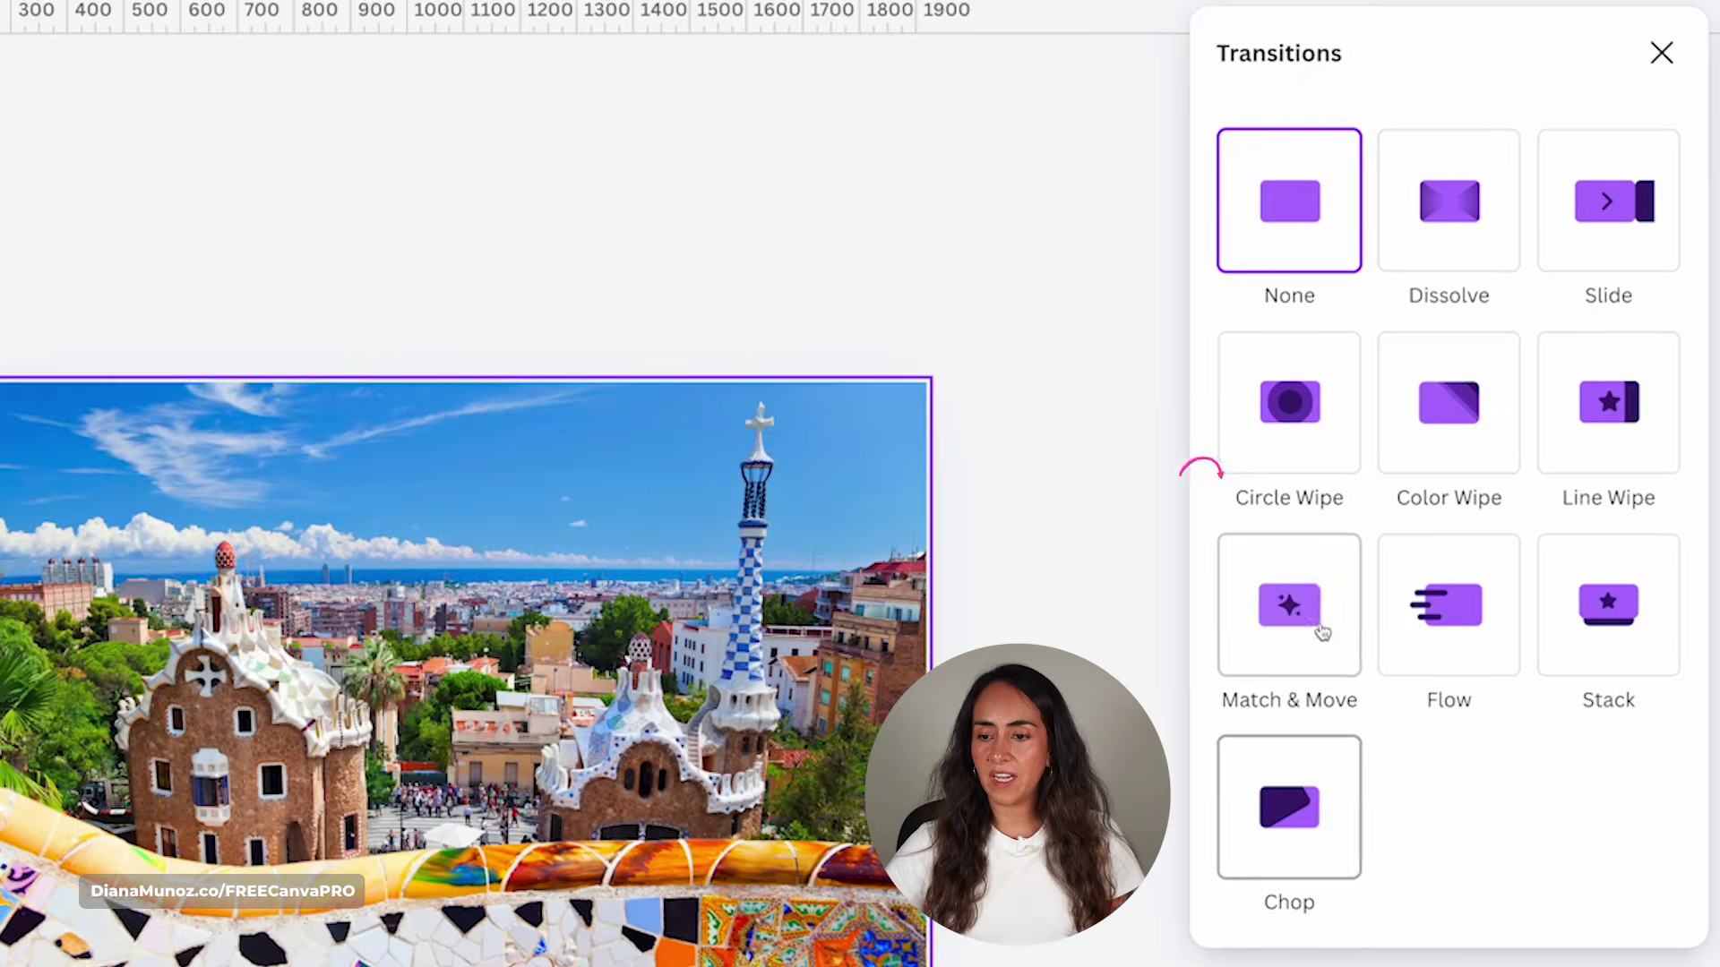
{"action": "left_click", "coordinate": [1601, 363]}
{"action": "left_click", "coordinate": [1425, 408]}
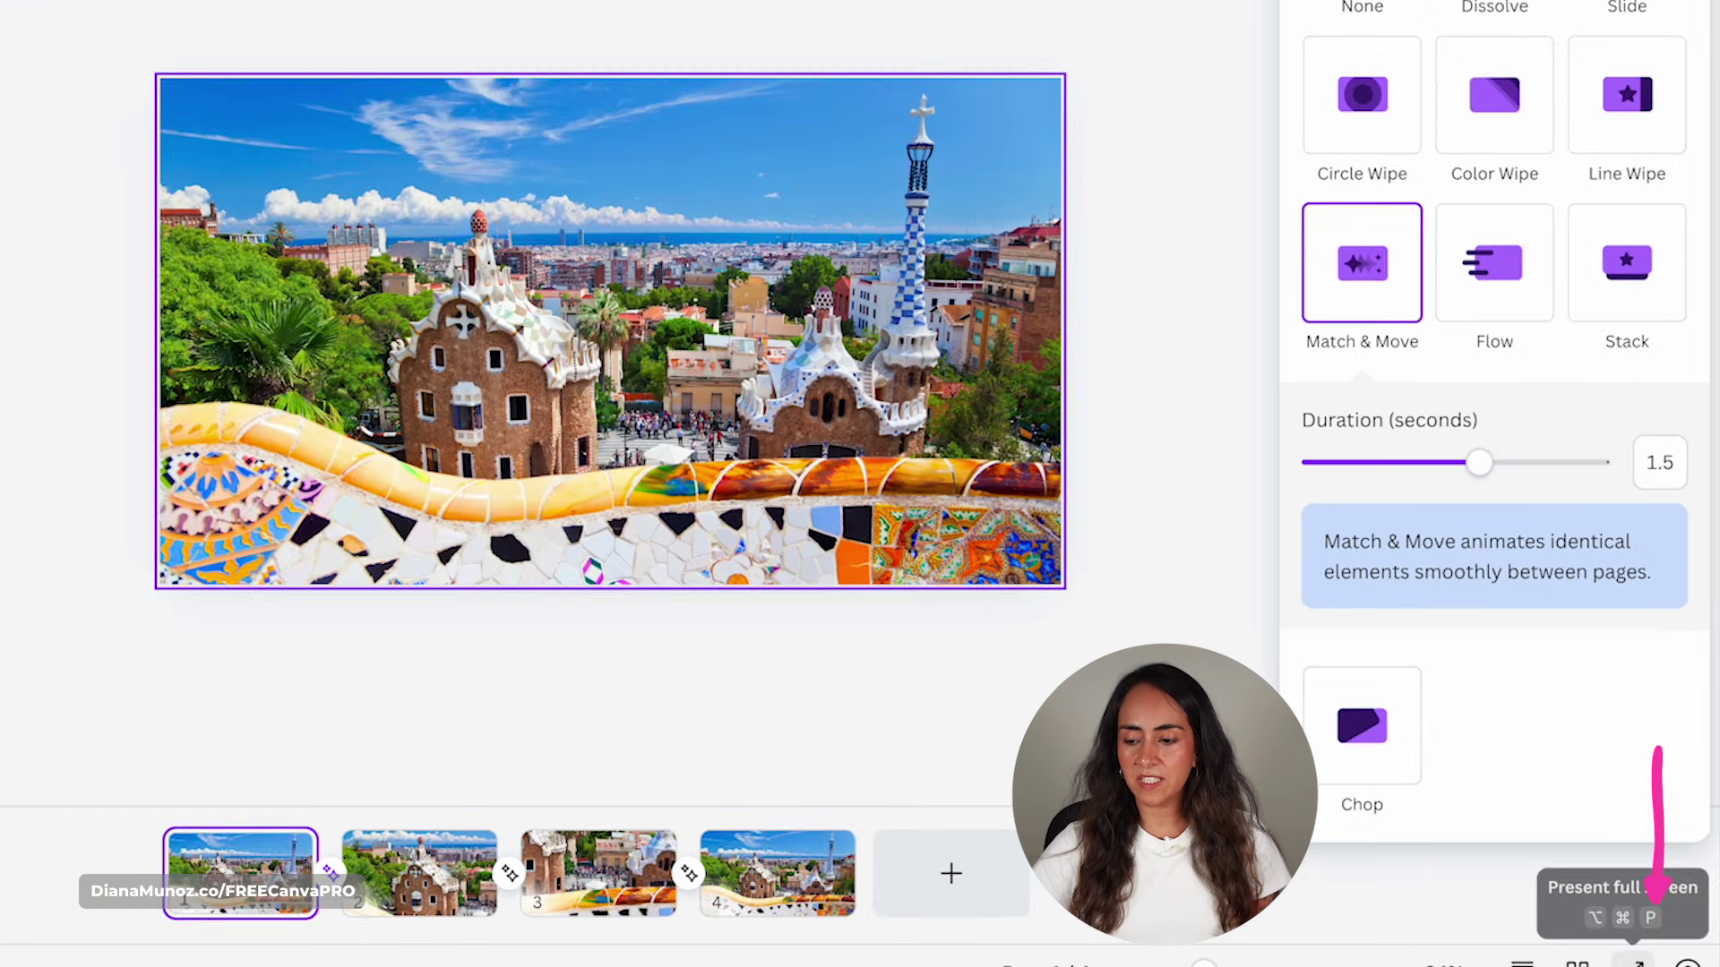
{"action": "left_click", "coordinate": [1651, 923]}
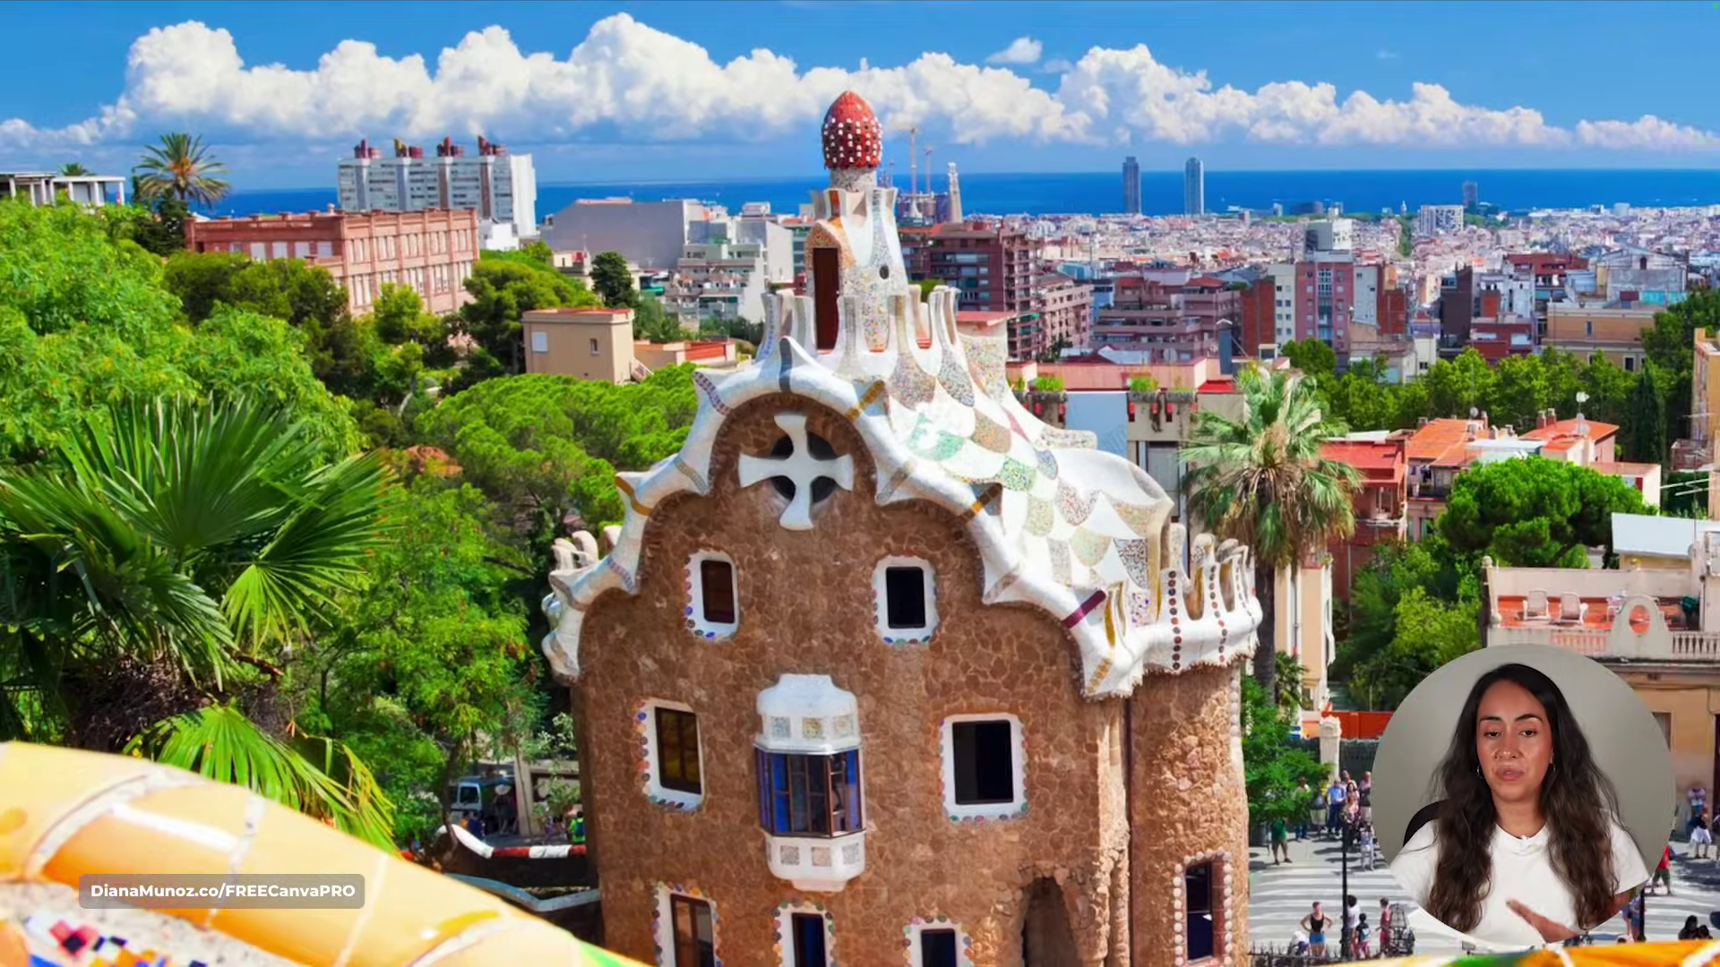